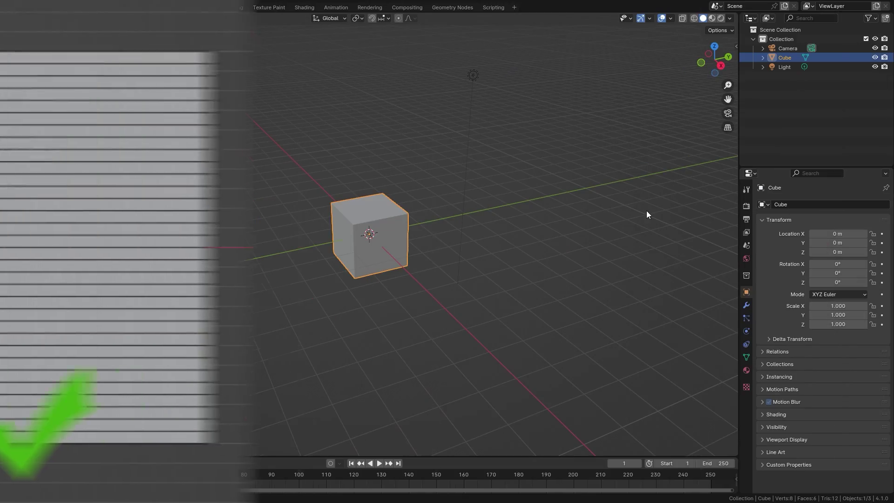
# Delete the default cube and add a mesh circle in its place.
pyautogui.press('x')
pyautogui.click(655, 209)
pyautogui.hotkey('shift', 'a')
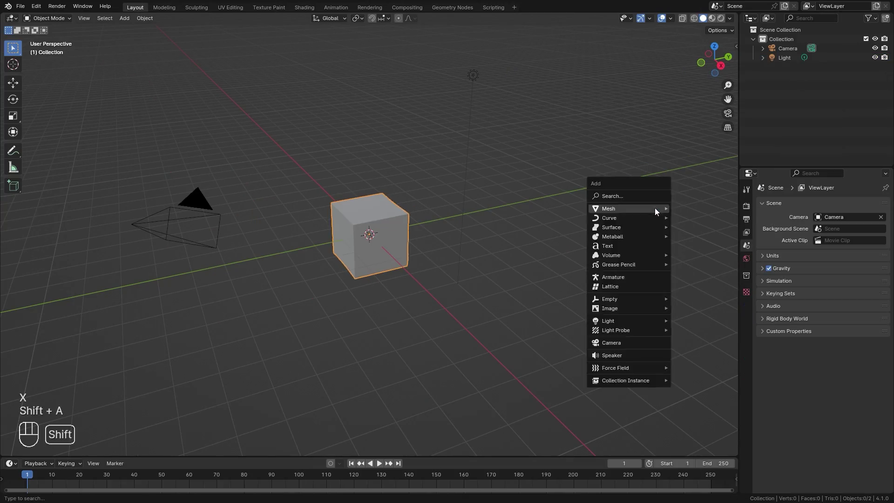
pyautogui.moveTo(654, 207)
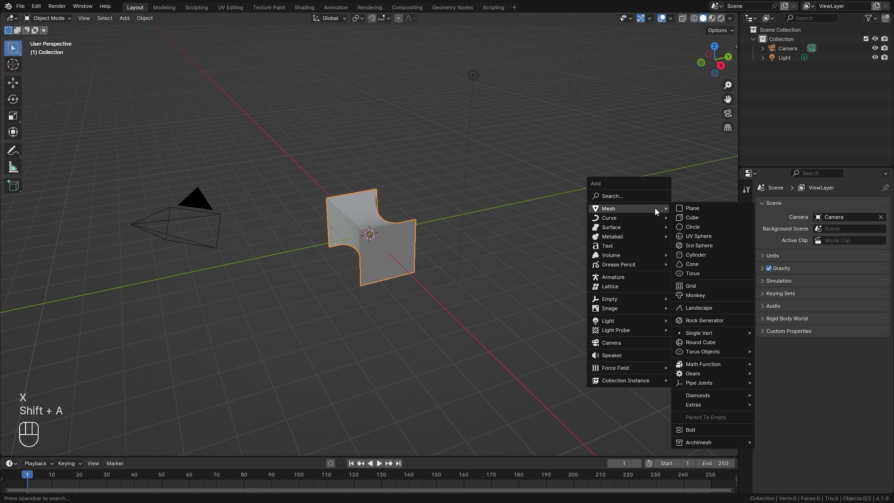
pyautogui.click(692, 227)
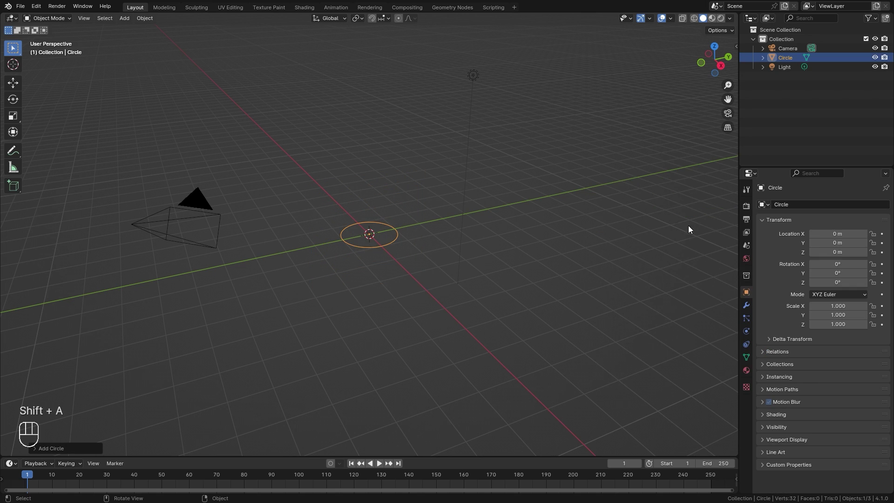
# Set the new circle's vertex count to 7.
pyautogui.click(33, 448)
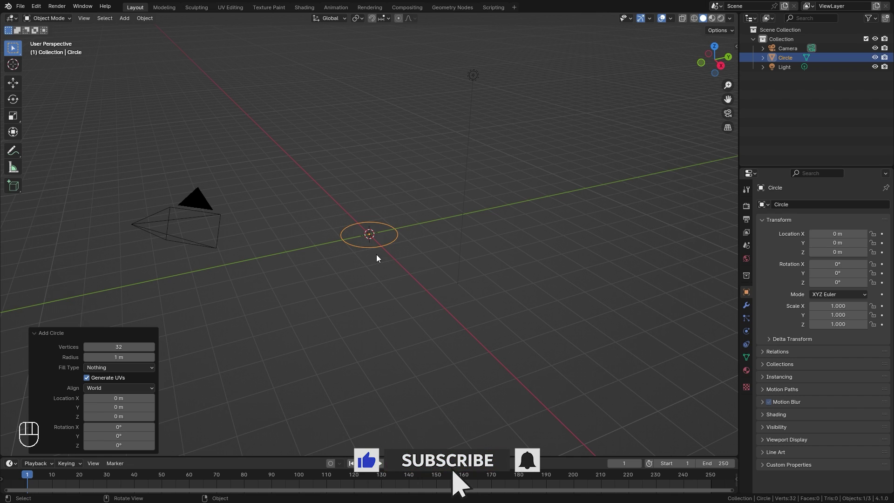
pyautogui.click(121, 346)
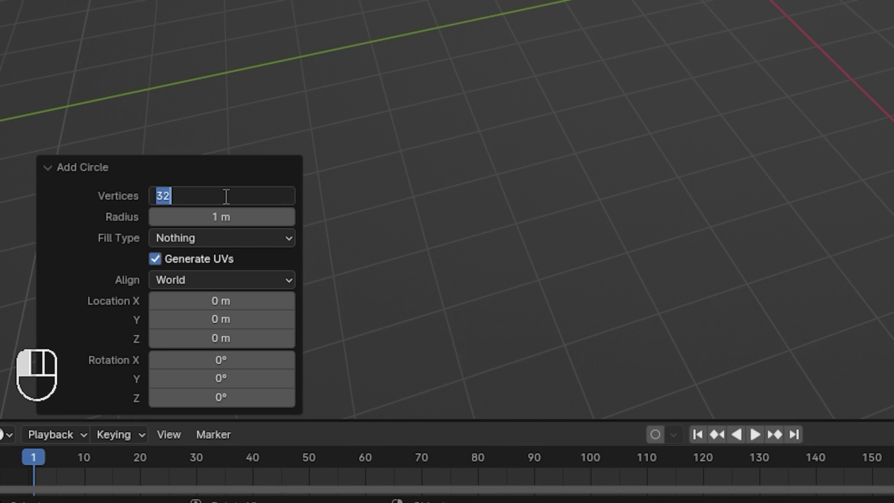
pyautogui.write('7')
pyautogui.press('Return')
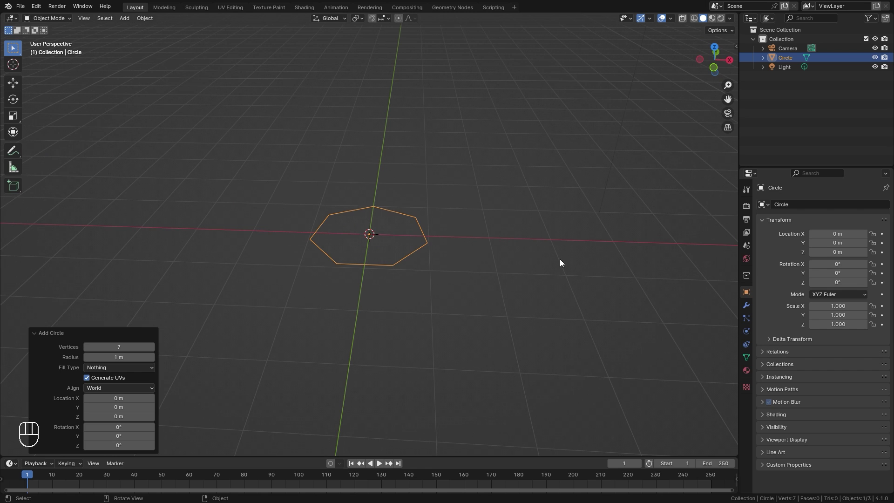
# Scale the seven-sided circle to about 0.555 and fill it with a face in Edit Mode.
pyautogui.press('s')
pyautogui.click(418, 237)
pyautogui.press('Tab')
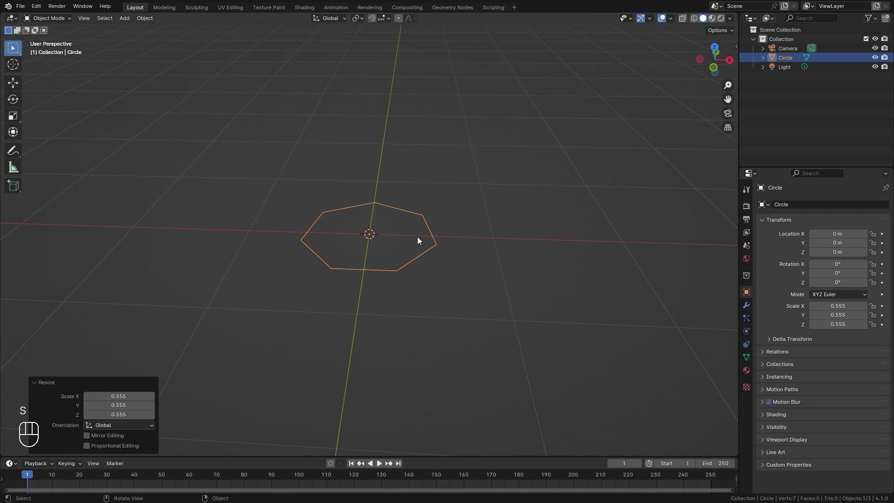
pyautogui.press('f')
# Extrude the face about 0.4 m downward and scale the extruded end up to about 1.59.
pyautogui.moveTo(409, 233); pyautogui.dragTo(405, 203, button='middle')
pyautogui.press('e')
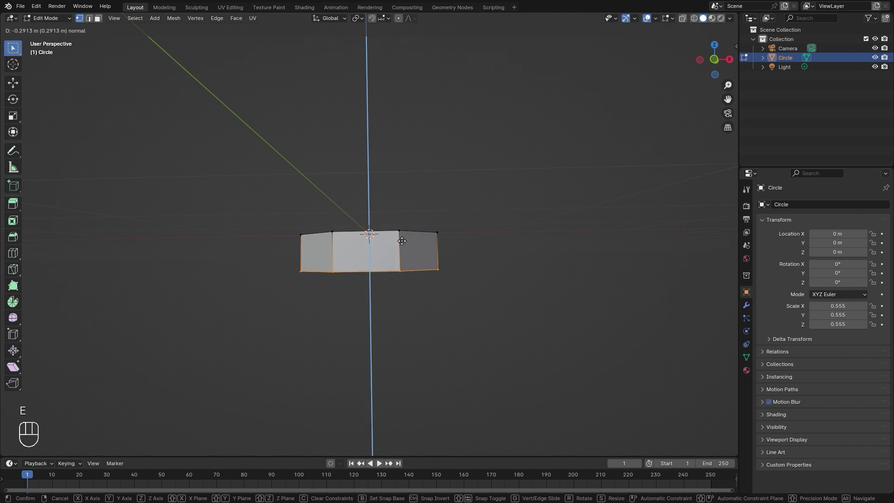
pyautogui.click(405, 251)
pyautogui.press('s')
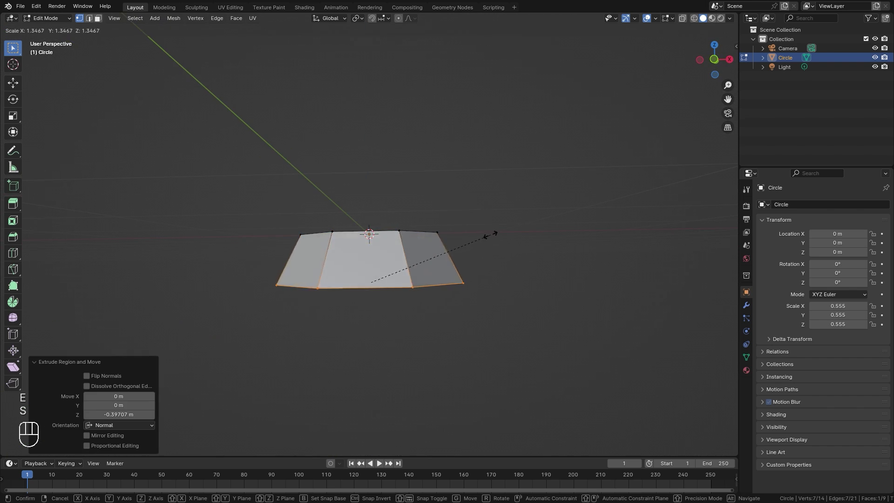
pyautogui.click(510, 234)
# Extrude the widened bottom face about 1.5 m further down.
pyautogui.press('e')
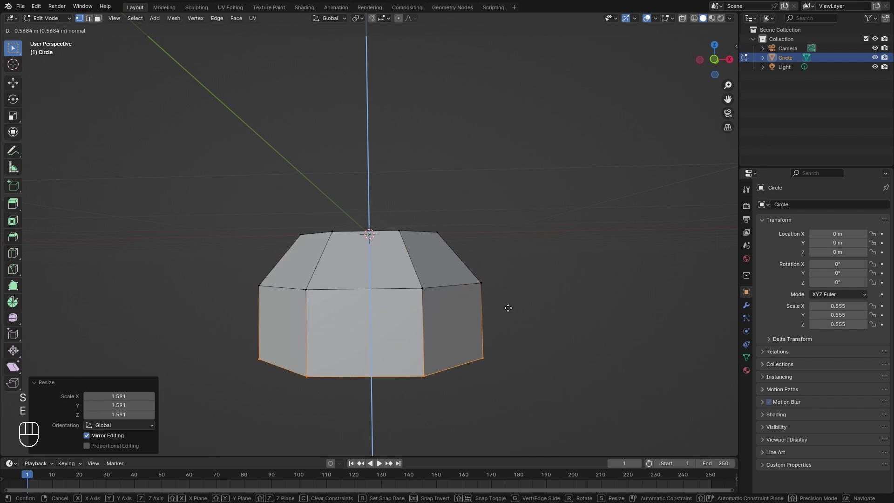
pyautogui.click(507, 416)
pyautogui.keyDown('shift'); pyautogui.moveTo(488, 394); pyautogui.dragTo(486, 267, button='middle'); pyautogui.keyUp('shift')
pyautogui.scroll(-1, 496, 264)
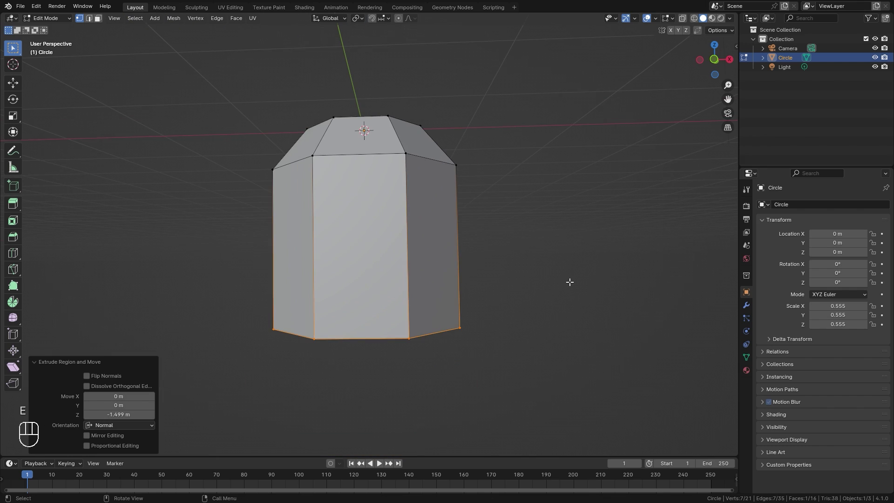
# Lower the bottom face by about 0.04 m and scale it to 0 so it collapses into a point.
pyautogui.press('g')
pyautogui.click(599, 289)
pyautogui.press('s')
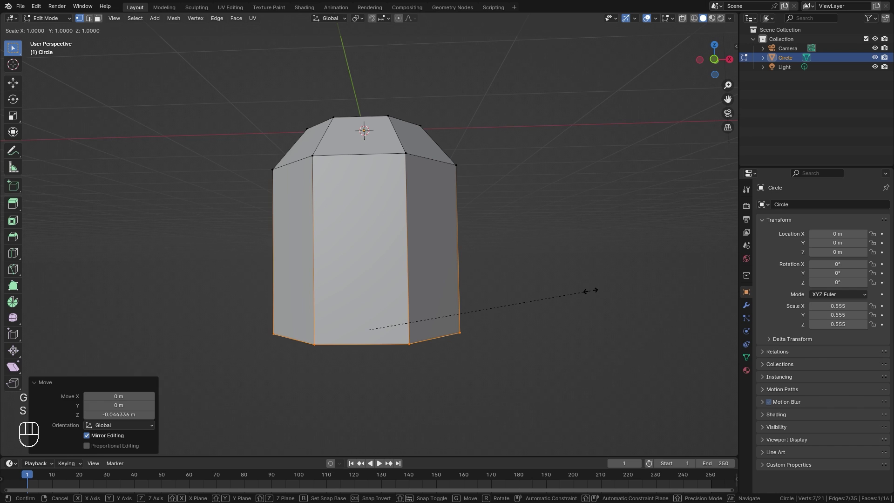
pyautogui.press('0')
pyautogui.click(590, 291)
# Select the gem's top face and lower it about 0.03 m along Z.
pyautogui.moveTo(517, 195); pyautogui.dragTo(447, 192, button='middle')
pyautogui.press('3')
pyautogui.click(403, 168)
pyautogui.moveTo(403, 168); pyautogui.dragTo(405, 116, button='middle')
pyautogui.press('g')
pyautogui.press('z')
pyautogui.click(445, 163)
# Scale the top face to about 0.923 and lower it about 0.028 m more along Z.
pyautogui.press('s')
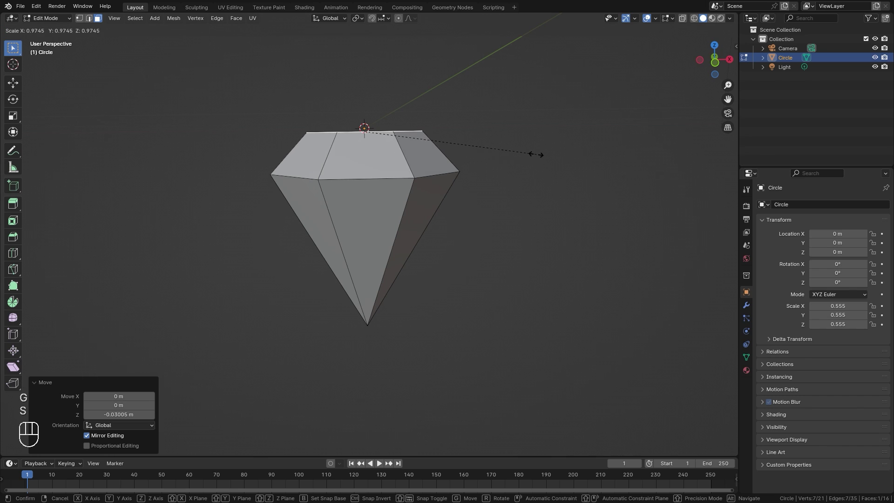
pyautogui.click(526, 150)
pyautogui.press('g')
pyautogui.press('z')
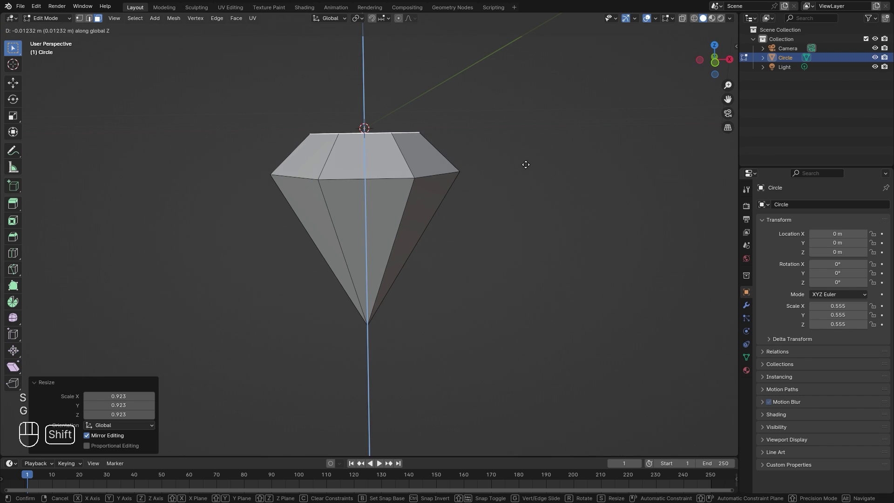
pyautogui.click(523, 165)
pyautogui.moveTo(524, 165); pyautogui.dragTo(498, 194, button='middle')
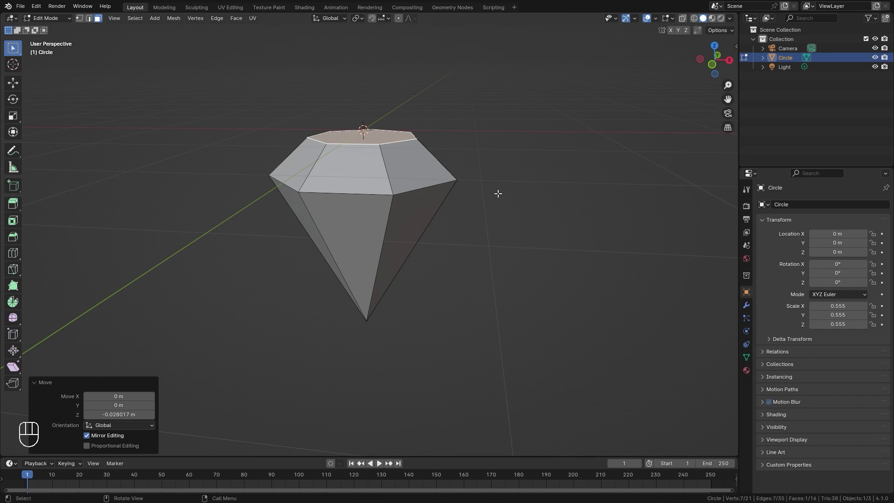
# Add four evenly spaced horizontal loop cuts around the gem's lower cone.
pyautogui.moveTo(516, 209); pyautogui.dragTo(397, 220, button='middle')
pyautogui.hotkey('ctrl', 'r')
pyautogui.scroll(2, 398, 219)
pyautogui.scroll(1, 398, 220)
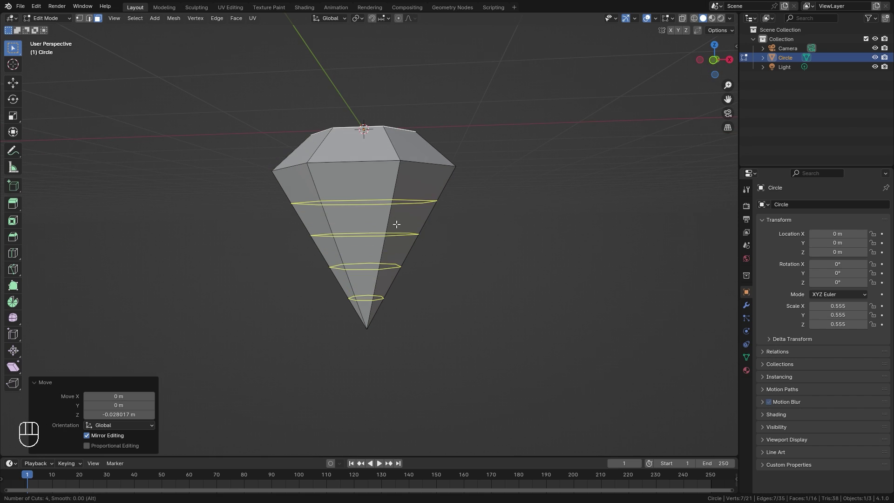
pyautogui.click(396, 224)
pyautogui.rightClick(438, 201)
# Add one centred horizontal loop cut around the gem's upper sloped band.
pyautogui.moveTo(441, 200); pyautogui.dragTo(358, 175, button='middle')
pyautogui.hotkey('ctrl', 'r')
pyautogui.click(360, 174)
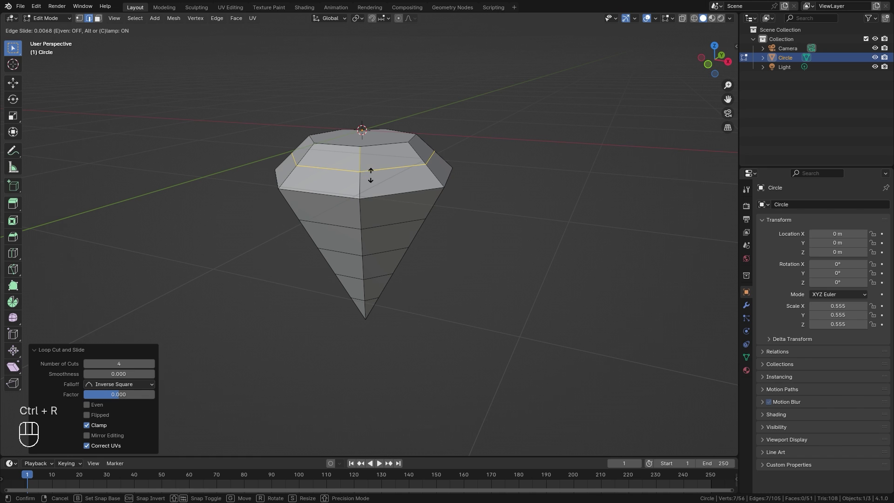
pyautogui.rightClick(384, 175)
# Select the entire mesh and merge its overlapping vertices by distance.
pyautogui.moveTo(488, 215); pyautogui.dragTo(345, 396, button='middle')
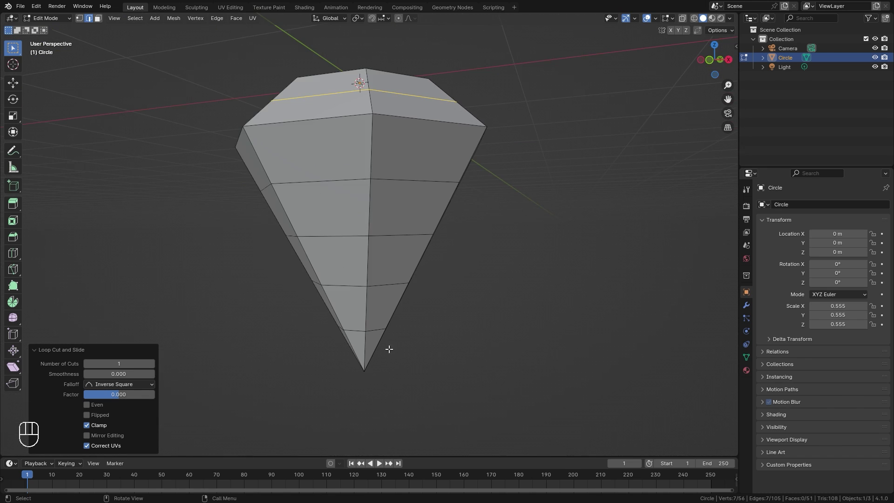
pyautogui.press('a')
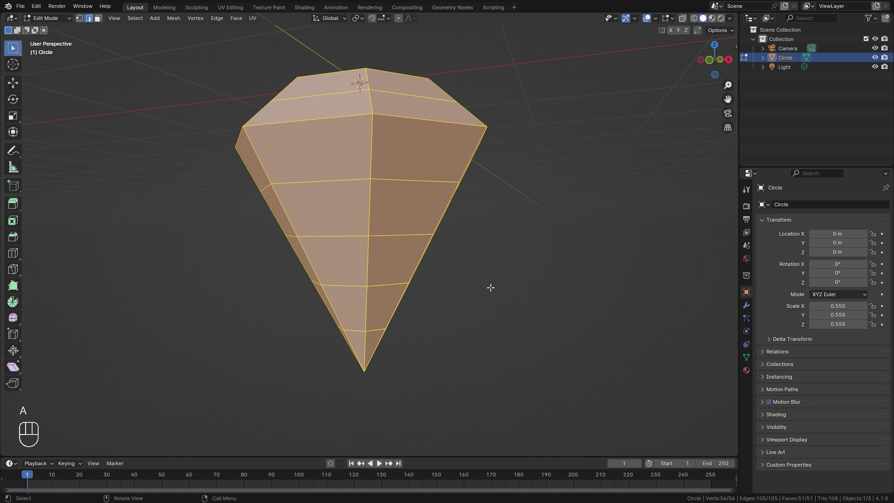
pyautogui.press('m')
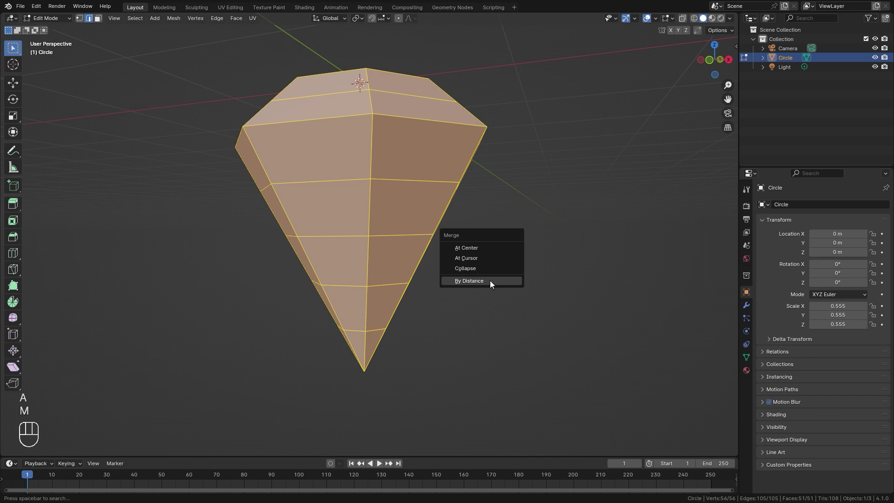
pyautogui.click(473, 280)
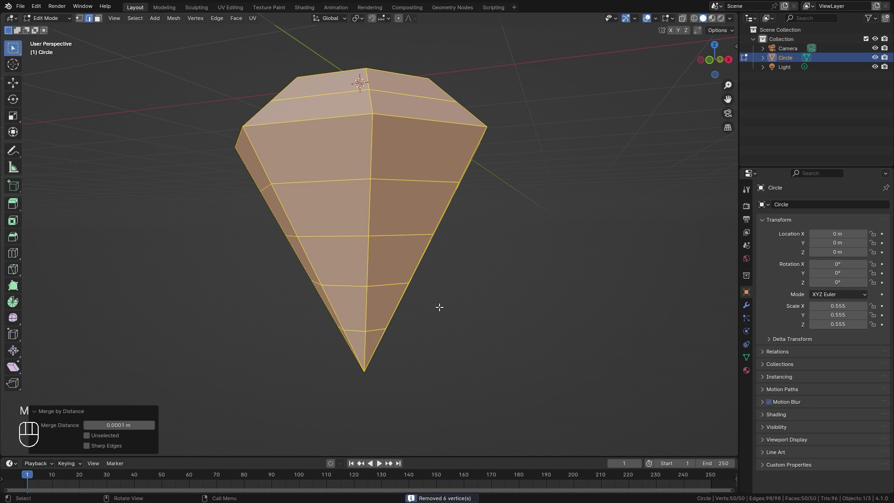
# Try moving the gem's bottom tip vertex to check the merge.
pyautogui.press('1')
pyautogui.click(364, 370)
pyautogui.press('g')
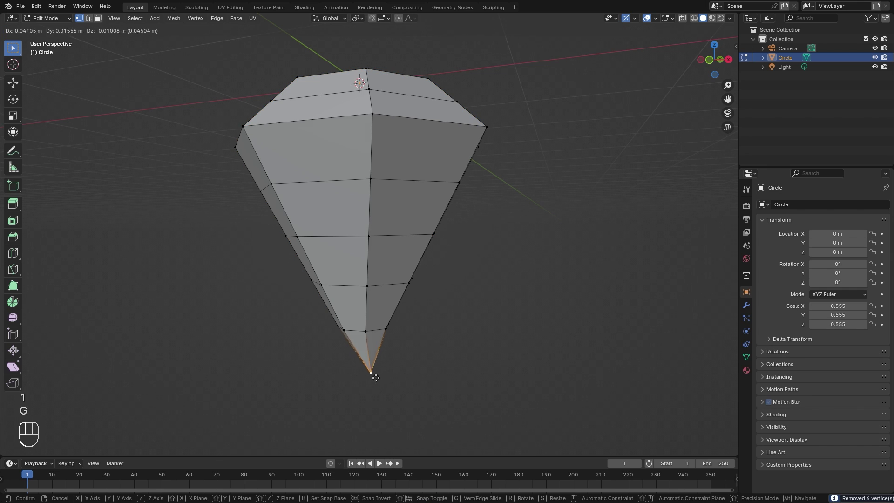
pyautogui.click(412, 281)
# Return to Object Mode and raise the gem about 1.285 m along Z.
pyautogui.press('Tab')
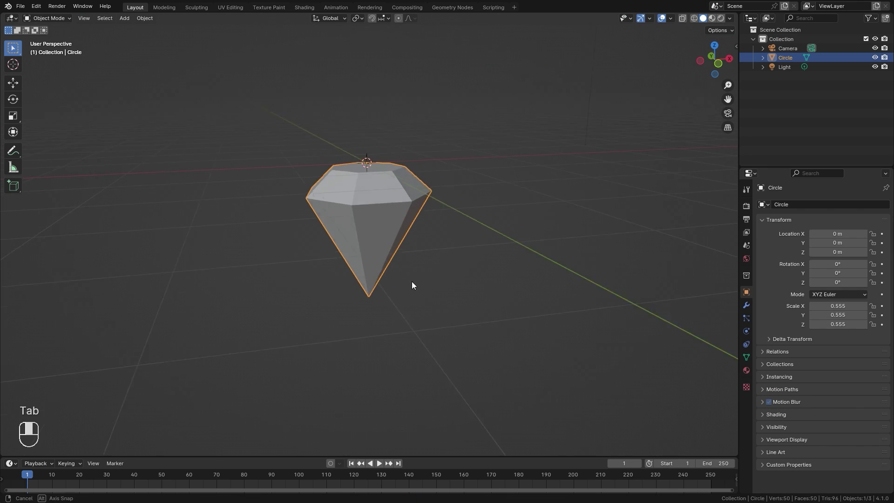
pyautogui.press('g')
pyautogui.press('z')
pyautogui.click(403, 185)
pyautogui.scroll(3, 414, 224)
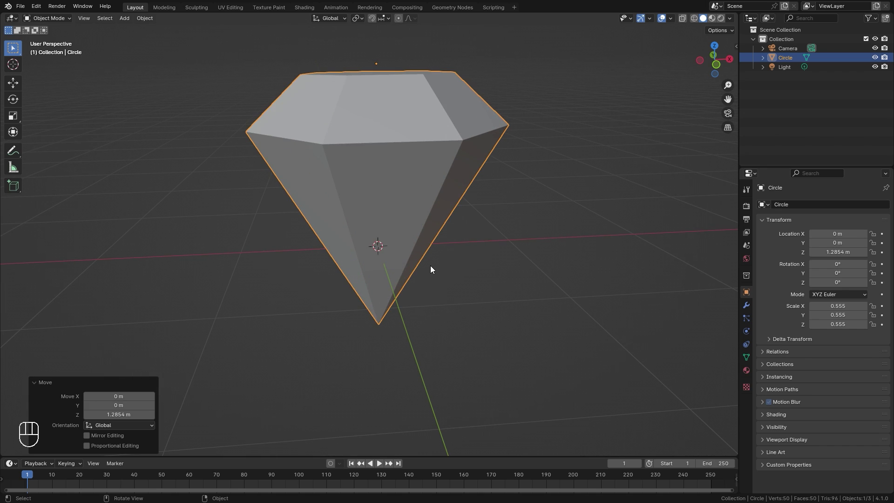
# Enter Edit Mode on the gem and turn on the Face Orientation overlay.
pyautogui.press('Tab')
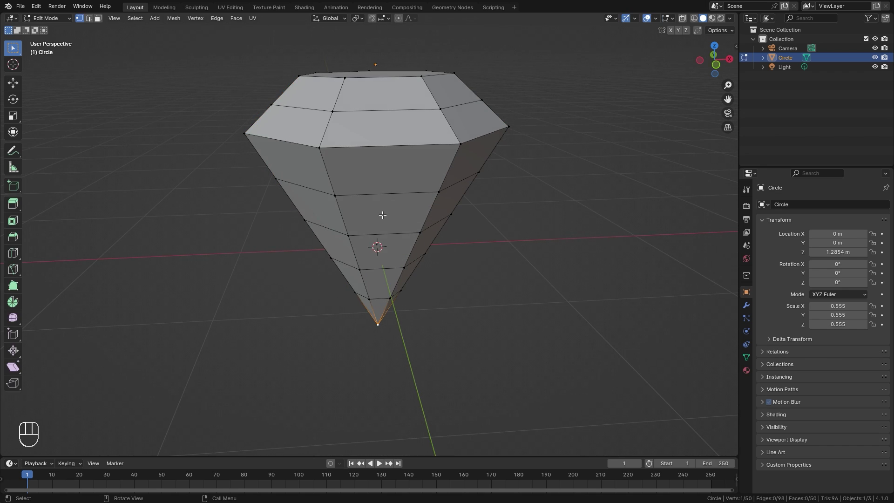
pyautogui.moveTo(421, 163); pyautogui.dragTo(463, 154, button='middle')
pyautogui.scroll(2, 537, 153)
pyautogui.moveTo(561, 116)
pyautogui.keyDown('shift'); pyautogui.mouseDown(button='middle')
pyautogui.moveTo(543, 132)
pyautogui.moveTo(554, 126)
pyautogui.mouseUp(button='middle'); pyautogui.keyUp('shift')
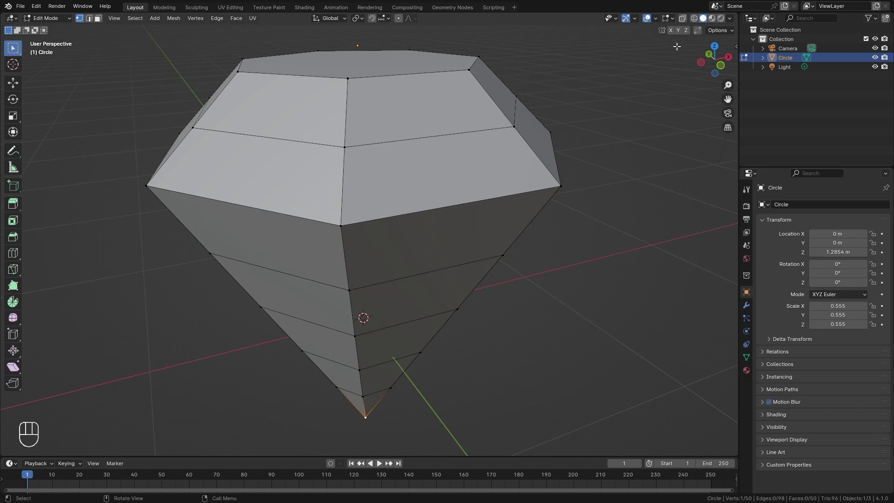
pyautogui.click(656, 19)
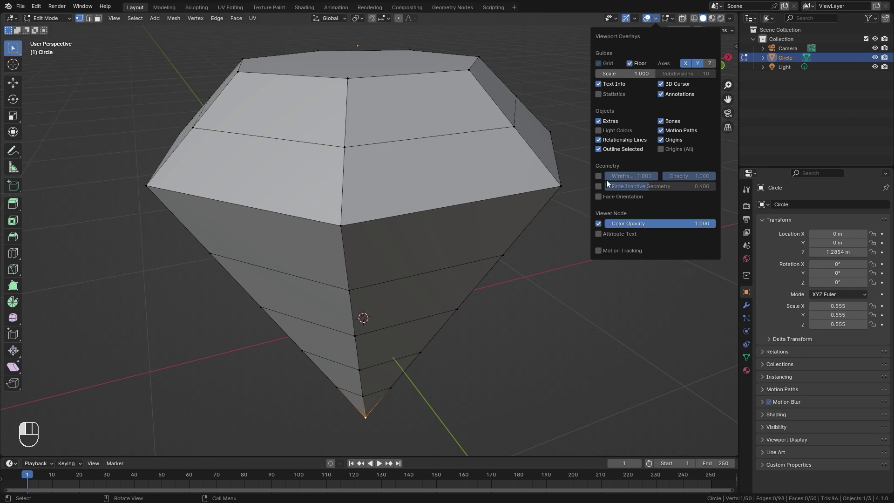
pyautogui.click(598, 197)
# Recalculate the normals of all the gem's faces to point outward and return to Object Mode.
pyautogui.scroll(-2, 387, 190)
pyautogui.moveTo(387, 190)
pyautogui.mouseDown(button='middle')
pyautogui.moveTo(365, 182)
pyautogui.moveTo(316, 20)
pyautogui.moveTo(367, 120)
pyautogui.moveTo(381, 190)
pyautogui.mouseUp(button='middle')
pyautogui.scroll(7, 381, 190)
pyautogui.keyDown('shift'); pyautogui.moveTo(409, 134); pyautogui.dragTo(425, 196, button='middle'); pyautogui.keyUp('shift')
pyautogui.scroll(-5, 425, 196)
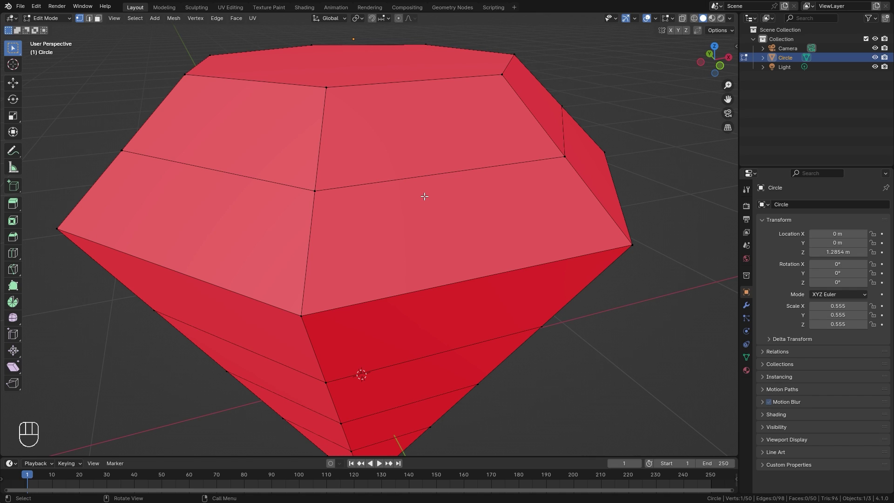
pyautogui.scroll(-4, 425, 196)
pyautogui.press('a')
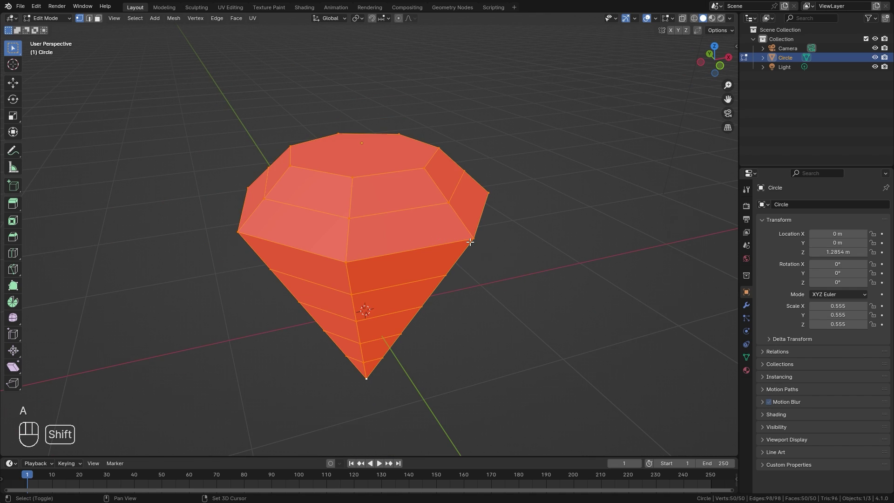
pyautogui.hotkey('shift', 'n')
pyautogui.moveTo(470, 241); pyautogui.dragTo(170, 273, button='middle')
pyautogui.moveTo(416, 275)
pyautogui.mouseDown(button='middle')
pyautogui.moveTo(412, 261)
pyautogui.moveTo(654, 286)
pyautogui.mouseUp(button='middle')
pyautogui.press('Tab')
# Add a Subdivision Surface modifier to the gem, set to Simple with Optimal Display turned off.
pyautogui.click(746, 305)
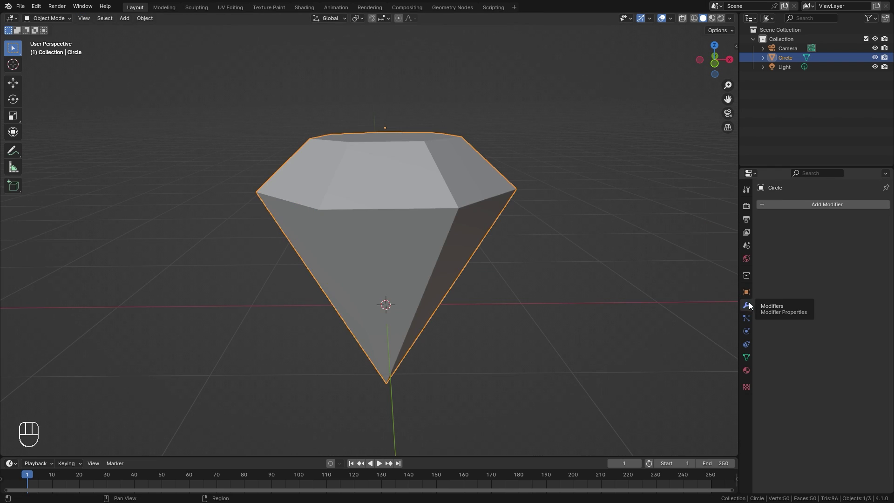
pyautogui.click(836, 204)
pyautogui.moveTo(828, 206)
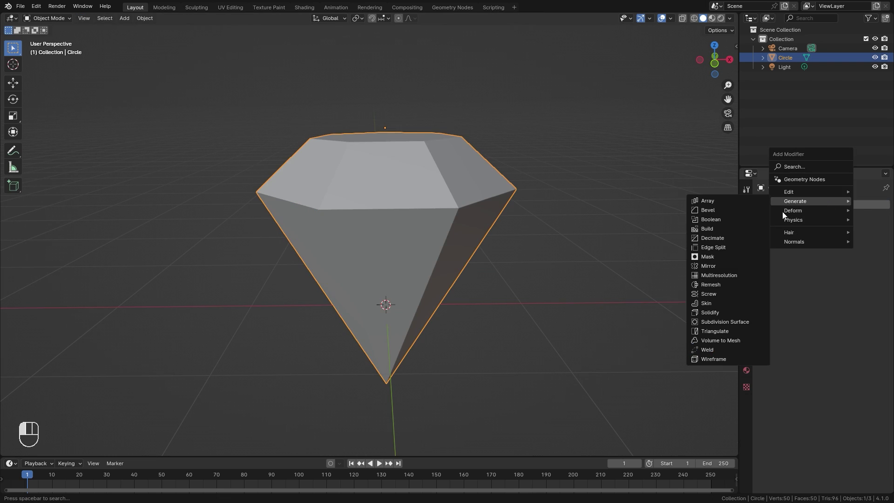
pyautogui.click(734, 321)
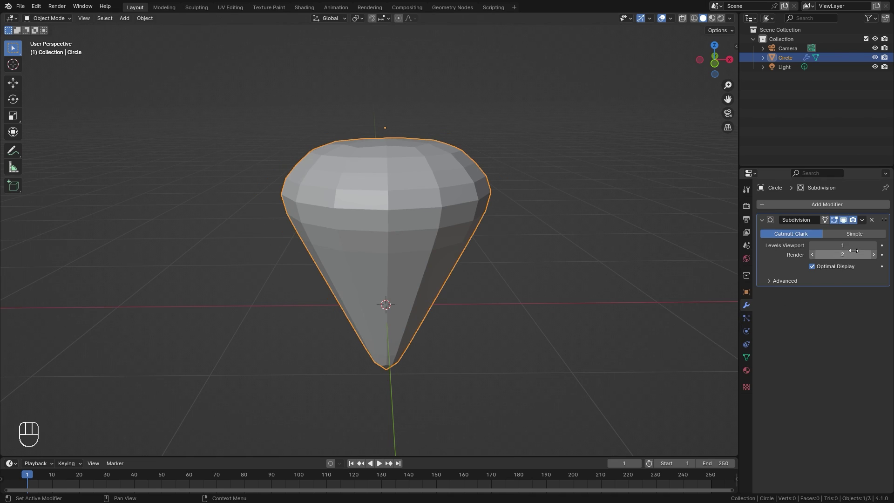
pyautogui.click(848, 235)
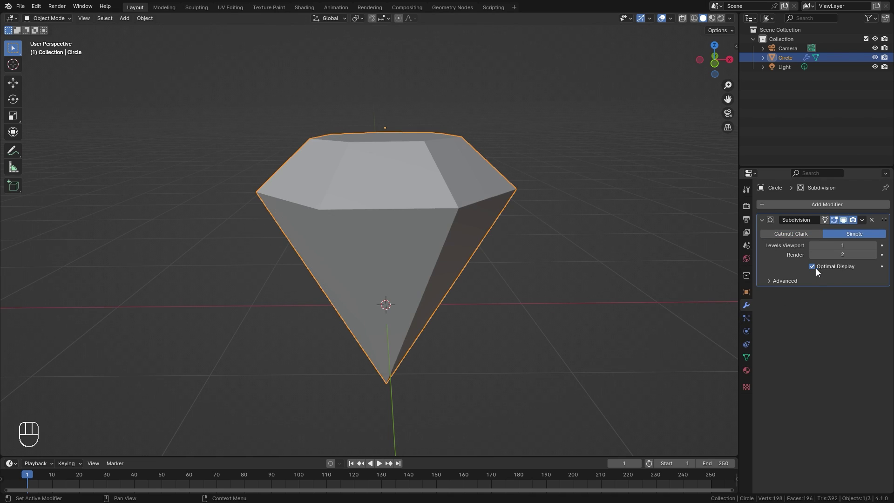
# Switch the viewport to wireframe shading and raise the Subdivision modifier's viewport levels to 5.
pyautogui.press('z')
pyautogui.scroll(1, 466, 261)
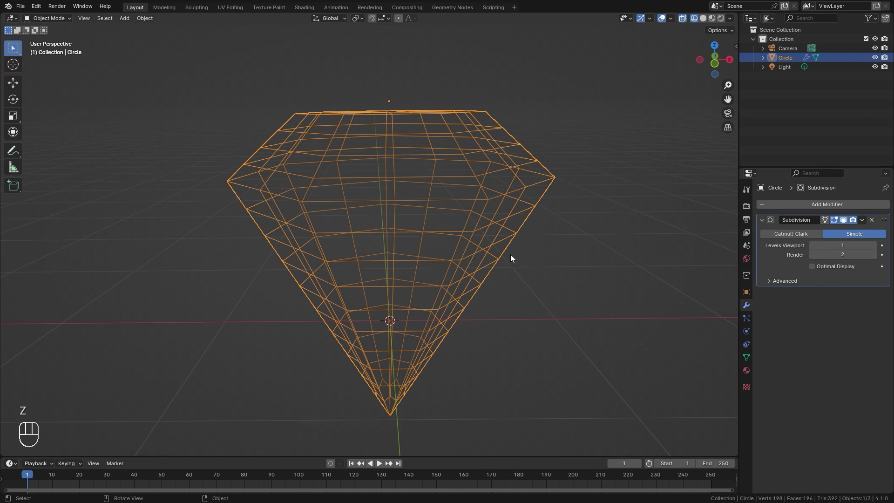
pyautogui.click(874, 247)
pyautogui.click(874, 246)
pyautogui.click(874, 247)
pyautogui.click(874, 247)
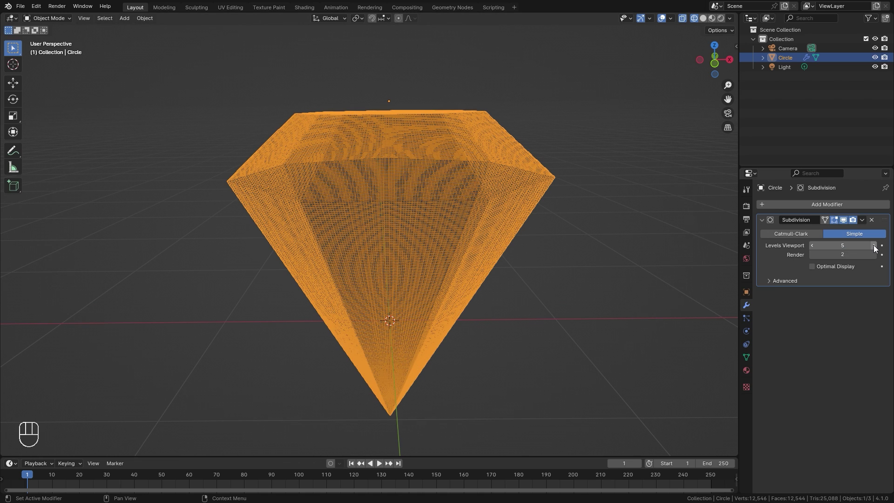
# Raise the gem's Subdivision modifier to level 6 for both viewport and render, and return to solid shading.
pyautogui.click(874, 247)
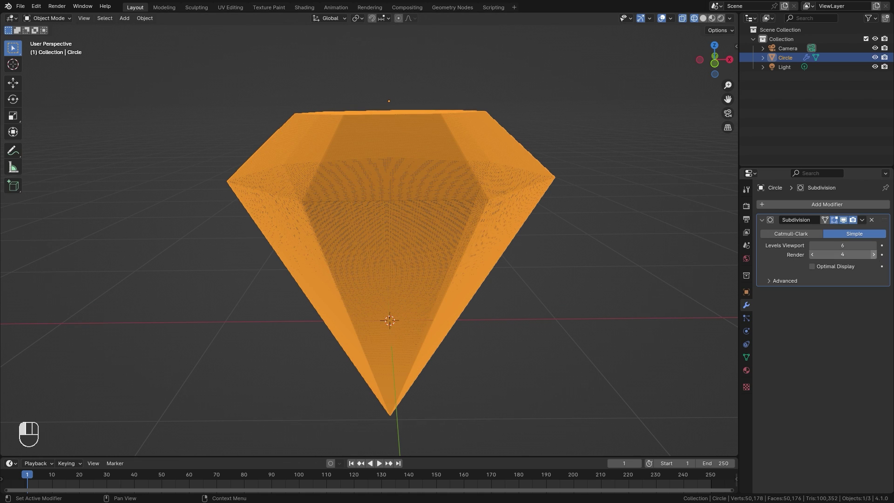
pyautogui.click(874, 254)
pyautogui.moveTo(455, 244); pyautogui.dragTo(387, 212, button='middle')
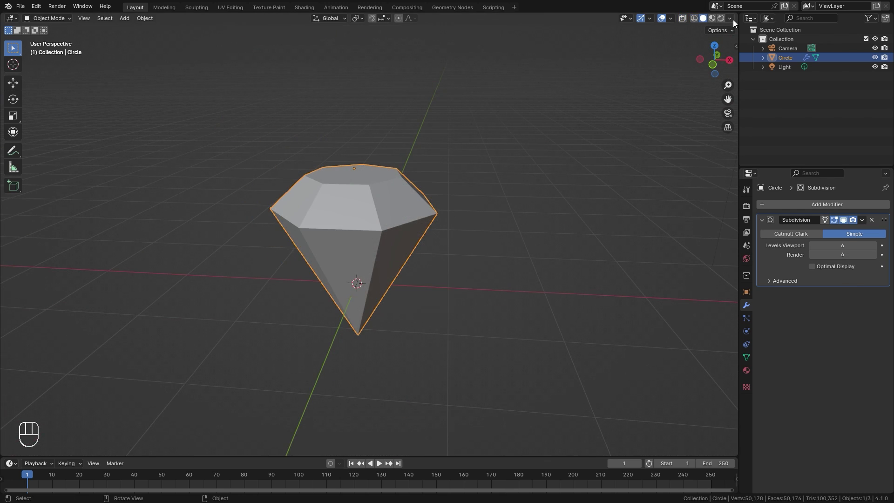
# Split the 3D viewport into two side-by-side areas and turn the larger one into a Shader Editor.
pyautogui.moveTo(736, 17); pyautogui.dragTo(293, 19)
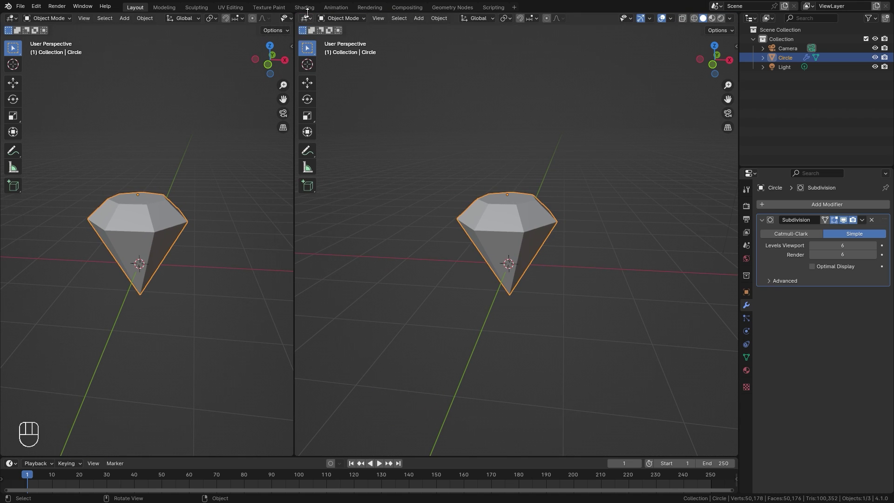
pyautogui.click(305, 7)
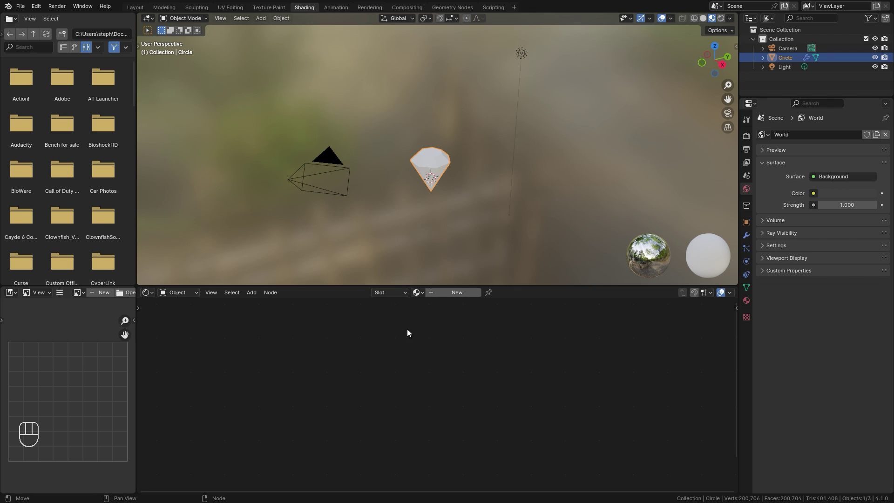
pyautogui.click(135, 8)
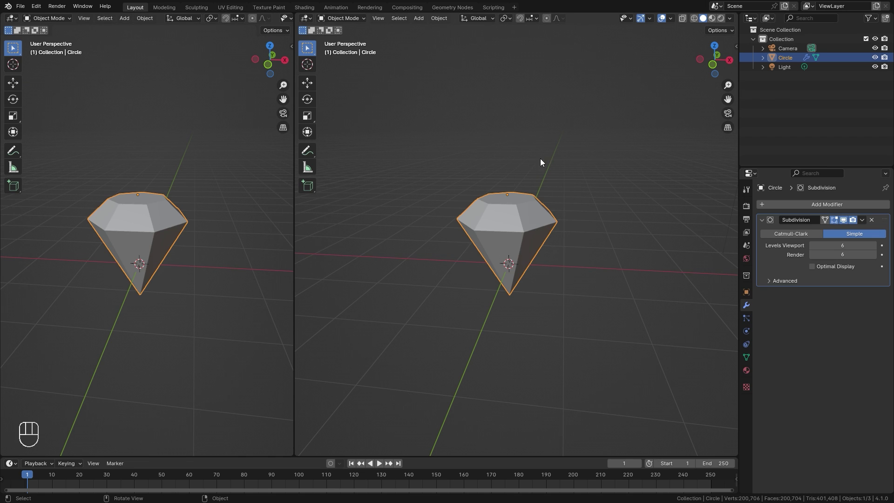
pyautogui.click(304, 19)
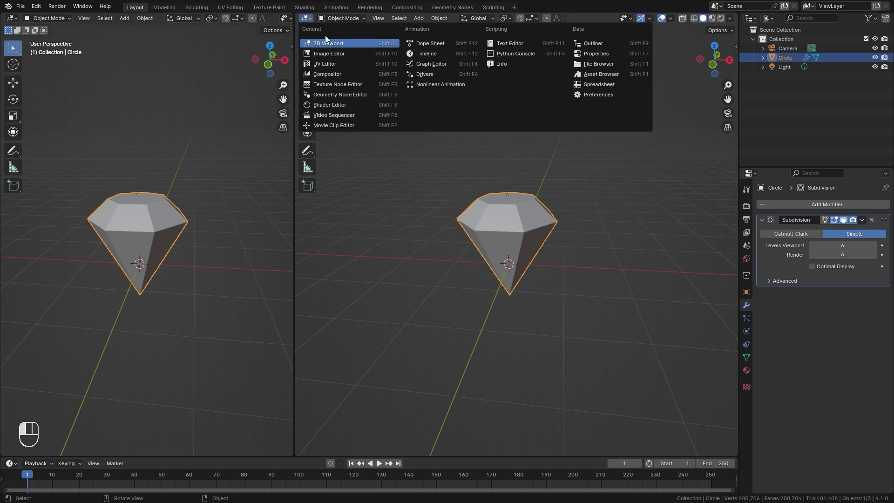
pyautogui.click(325, 105)
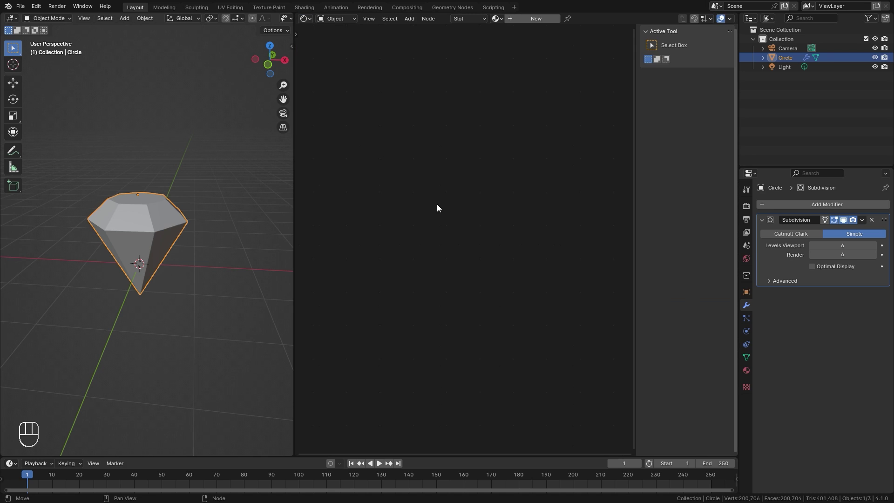
# Create a new material on the gem and delete its Principled BSDF node, leaving only the Material Output.
pyautogui.click(527, 17)
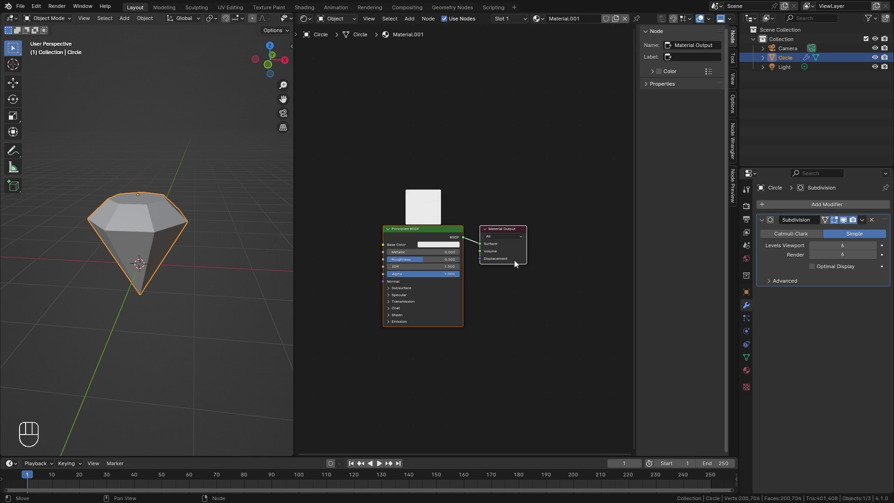
pyautogui.press('n')
pyautogui.press('x')
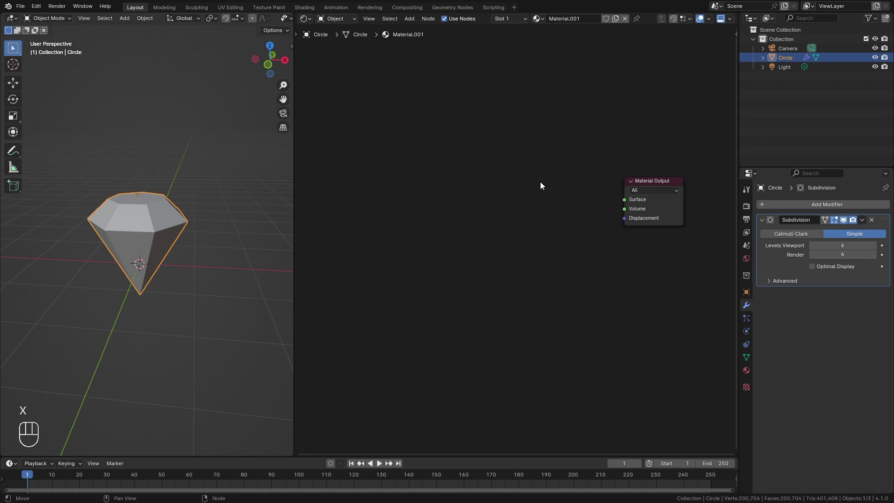
pyautogui.scroll(-1, 505, 193)
pyautogui.moveTo(405, 193); pyautogui.dragTo(446, 212, button='middle')
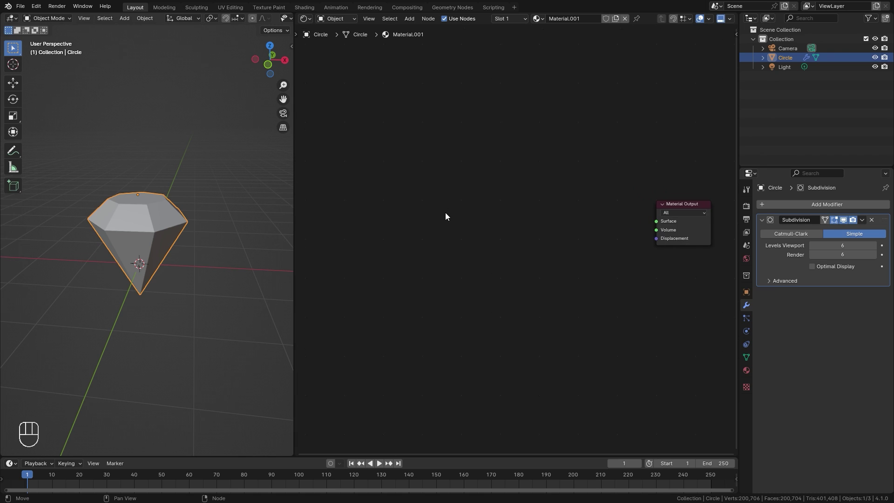
# Add a Texture Coordinate node to the gem's material, well before the Material Output.
pyautogui.hotkey('shift', 'a')
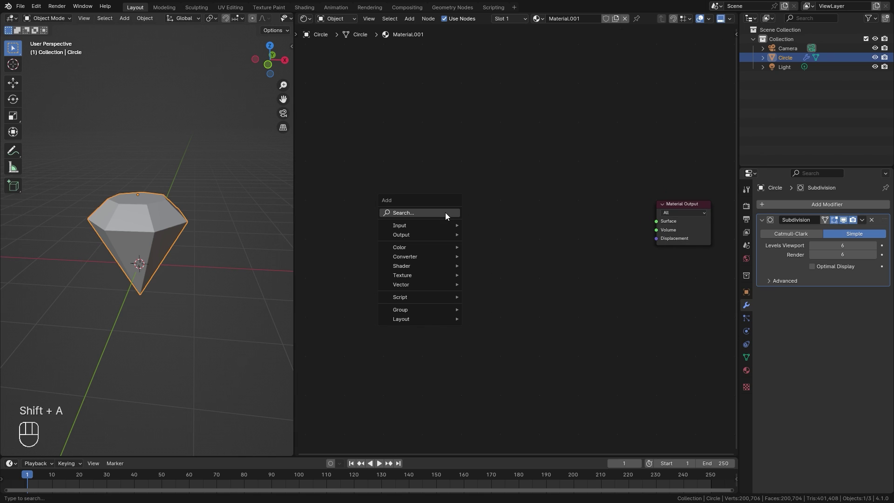
pyautogui.moveTo(404, 224)
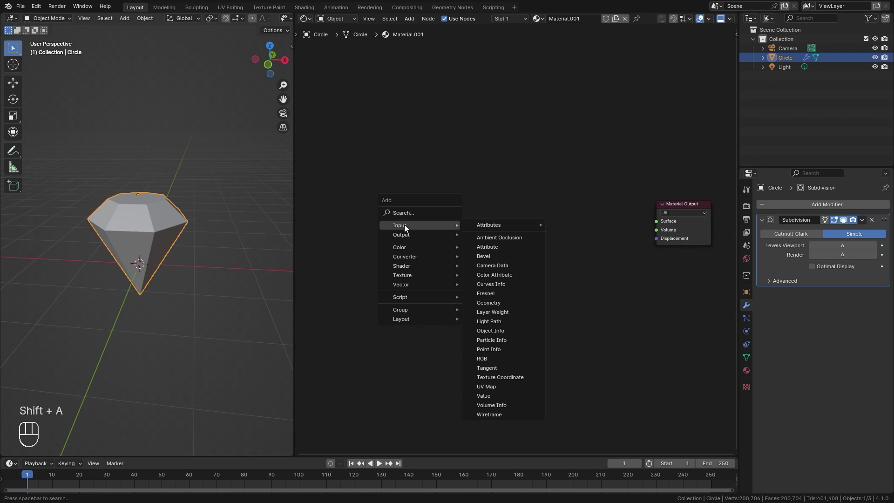
pyautogui.click(500, 377)
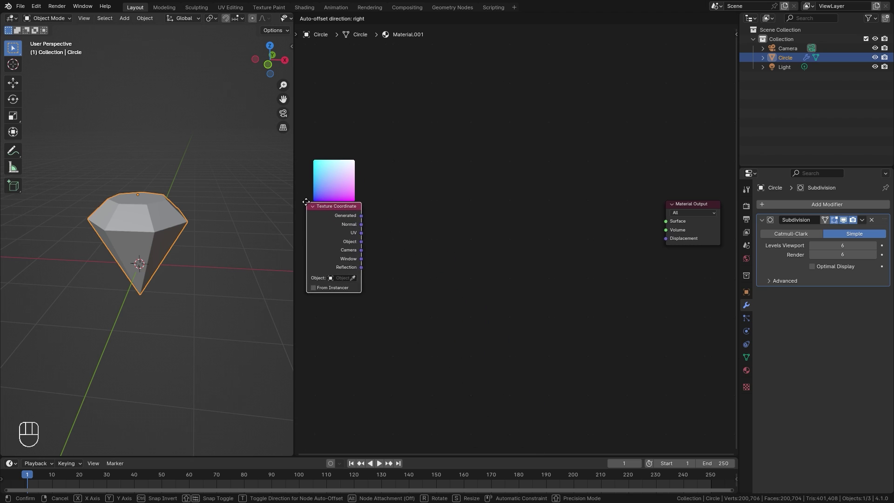
pyautogui.click(330, 187)
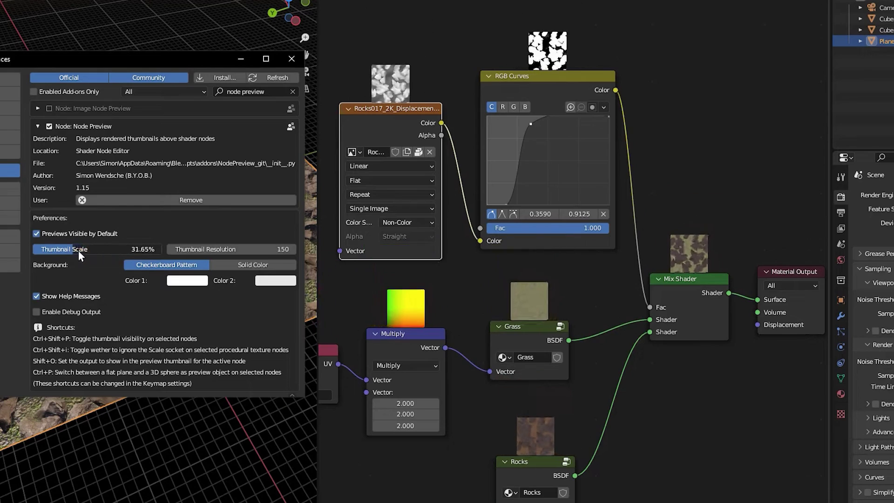
# Vary the Node Preview thumbnail scale, the Voronoi randomness and the Subtract value to examine how the node thumbnails respond.
pyautogui.moveTo(78, 250); pyautogui.dragTo(138, 249)
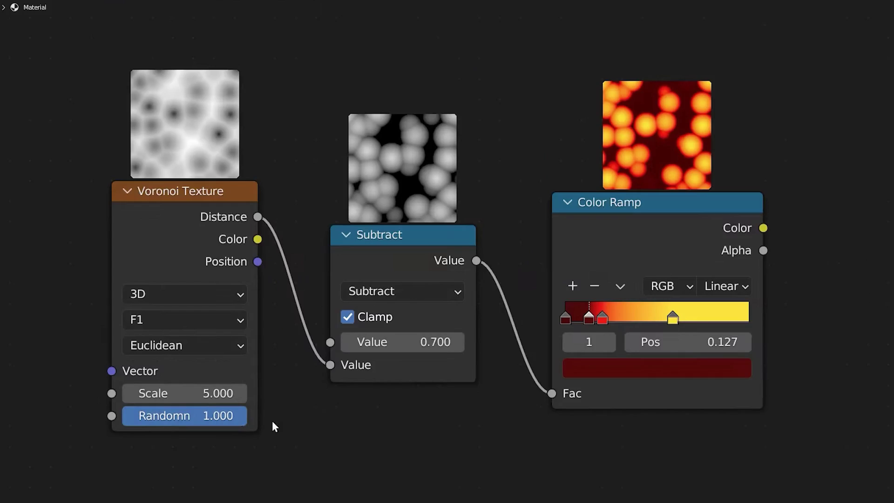
pyautogui.moveTo(493, 265); pyautogui.dragTo(333, 272)
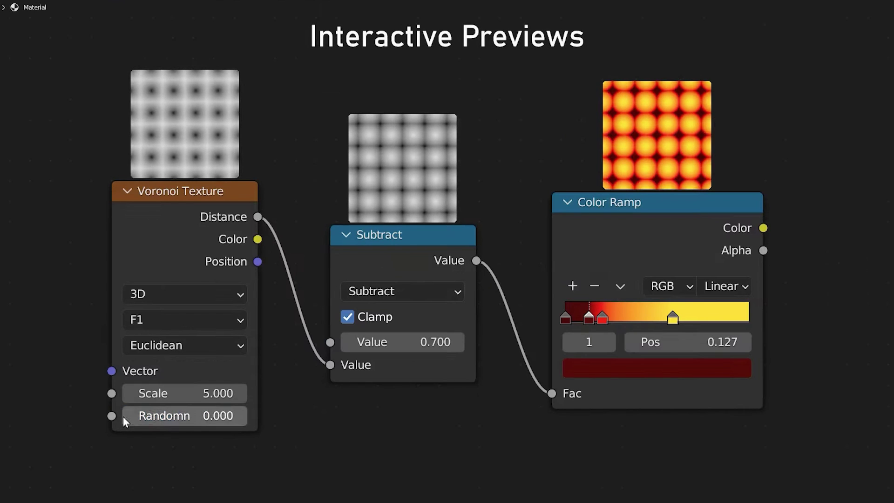
pyautogui.moveTo(416, 272); pyautogui.dragTo(489, 264)
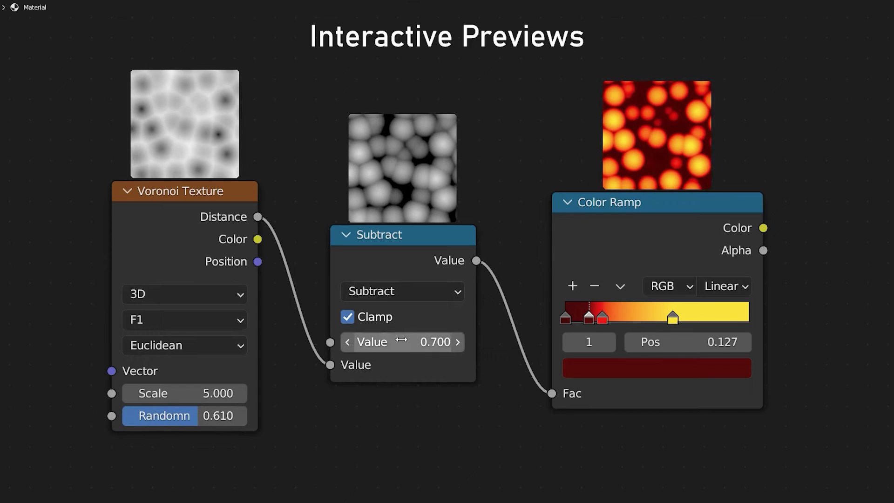
pyautogui.moveTo(412, 339); pyautogui.dragTo(369, 341)
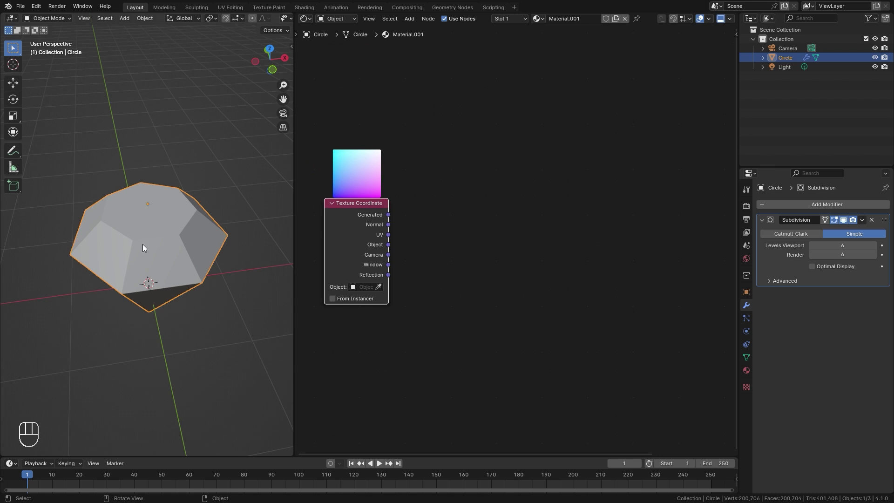
# Place the 3D cursor on the gem's upper surface and add a Plain Axes empty there.
pyautogui.moveTo(119, 225); pyautogui.dragTo(139, 223, button='middle')
pyautogui.keyDown('shift'); pyautogui.rightClick(139, 222); pyautogui.keyUp('shift')
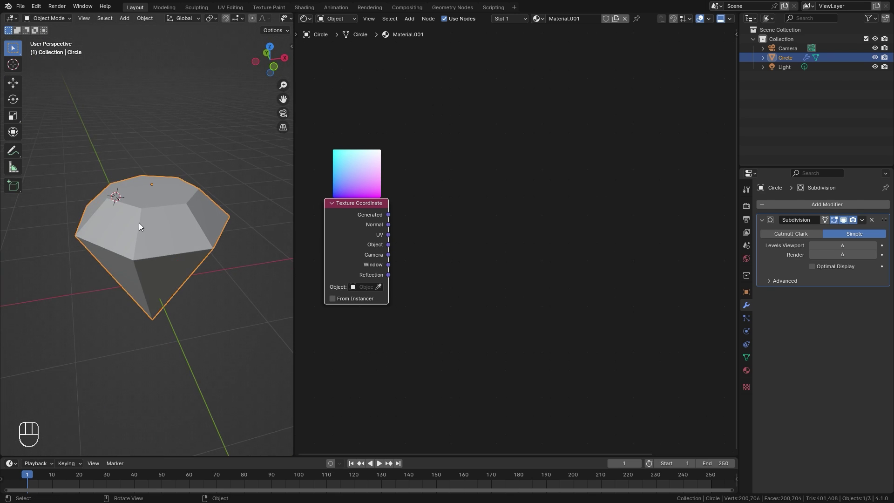
pyautogui.hotkey('shift', 'a')
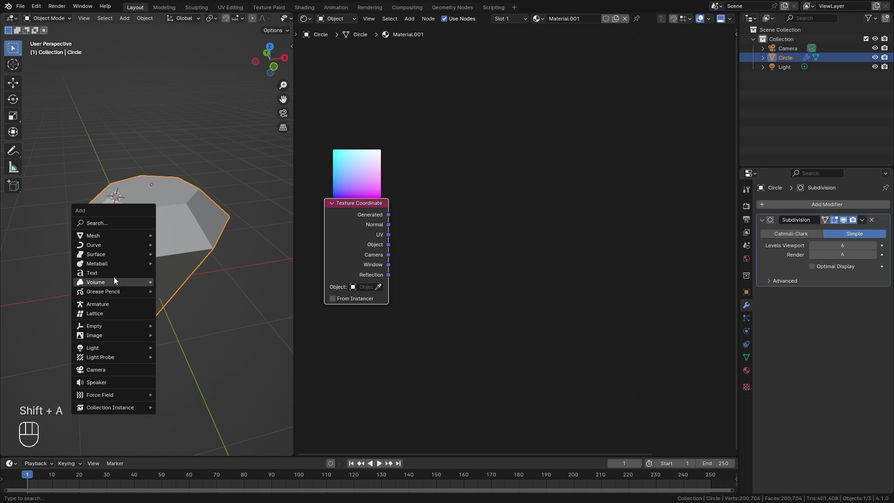
pyautogui.moveTo(104, 329)
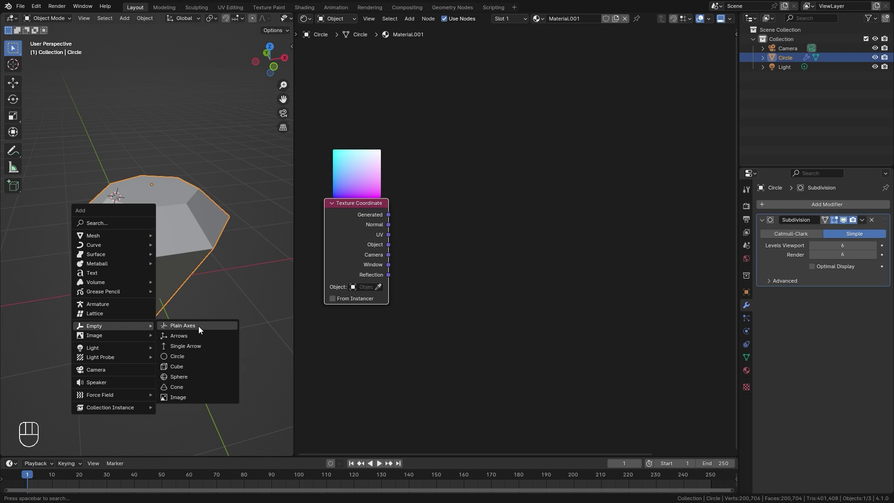
pyautogui.click(169, 326)
# Scale the empty down to about 0.432 and raise it about 0.17 m along Z.
pyautogui.press('s')
pyautogui.click(163, 230)
pyautogui.press('g')
pyautogui.press('z')
pyautogui.click(160, 216)
# Shift the empty about 0.06 m in negative X and 0.01 m in Y, near the edge of the gem's top.
pyautogui.moveTo(159, 213); pyautogui.dragTo(156, 199, button='middle')
pyautogui.press('g')
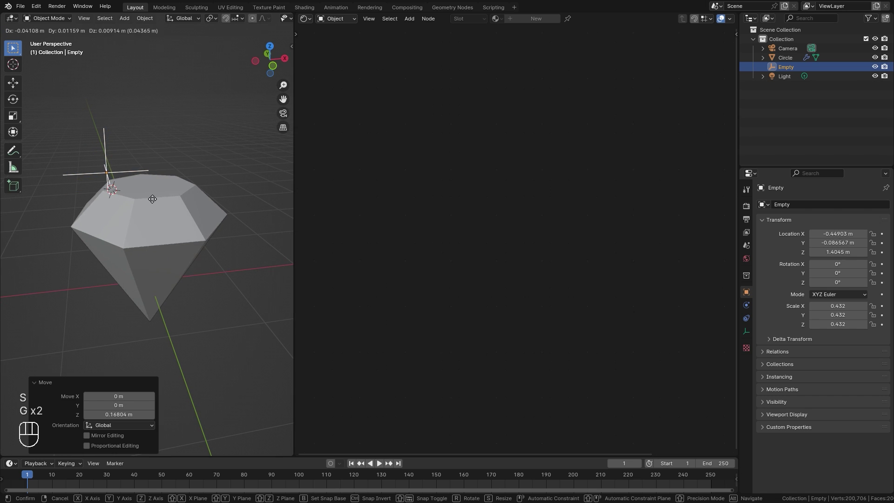
pyautogui.rightClick(112, 226)
pyautogui.moveTo(113, 225); pyautogui.dragTo(133, 231, button='middle')
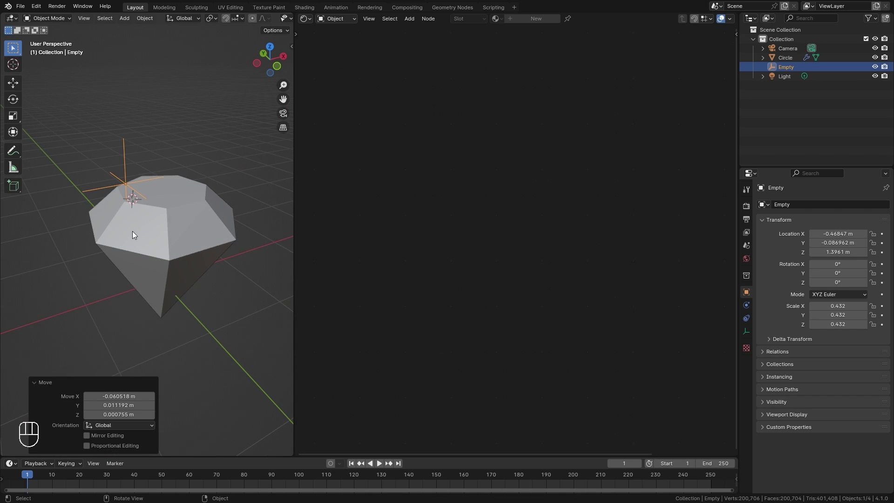
pyautogui.moveTo(143, 215); pyautogui.dragTo(99, 250, button='middle')
pyautogui.press('g')
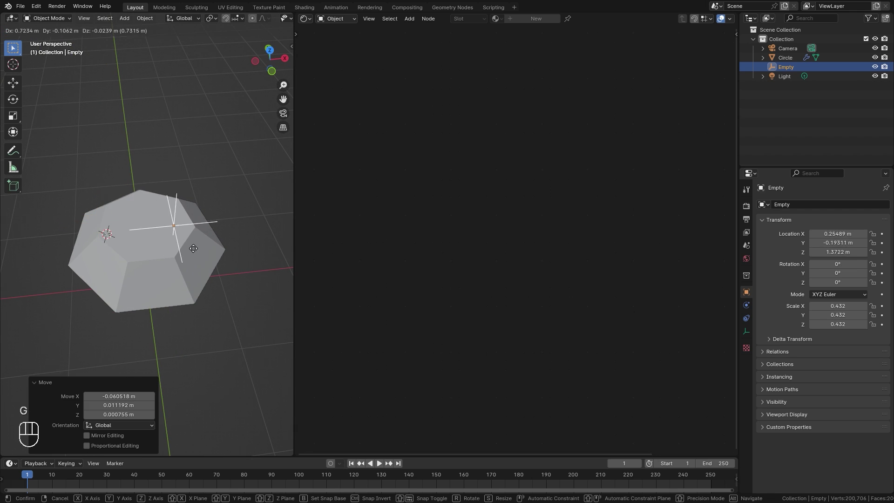
pyautogui.click(127, 227)
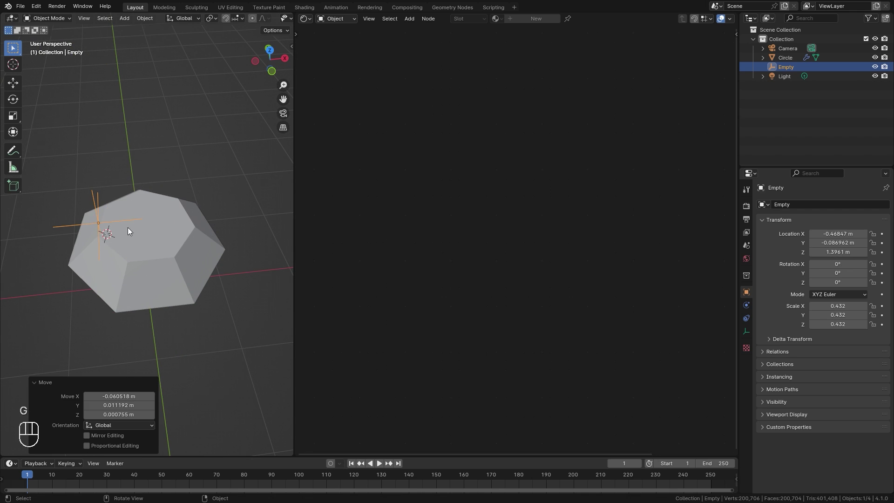
# Select the gem and add a Vector Math node set to Length beside the Texture Coordinate node.
pyautogui.moveTo(126, 251); pyautogui.dragTo(141, 222, button='middle')
pyautogui.click(142, 221)
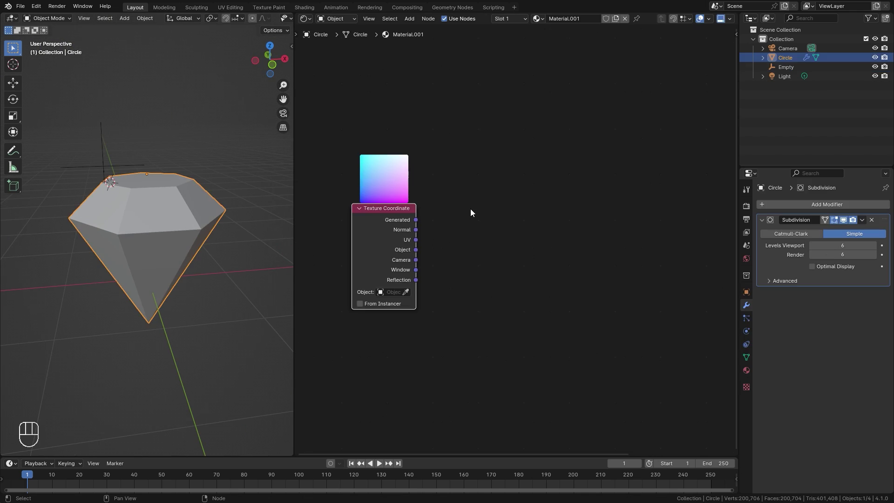
pyautogui.hotkey('shift', 'a')
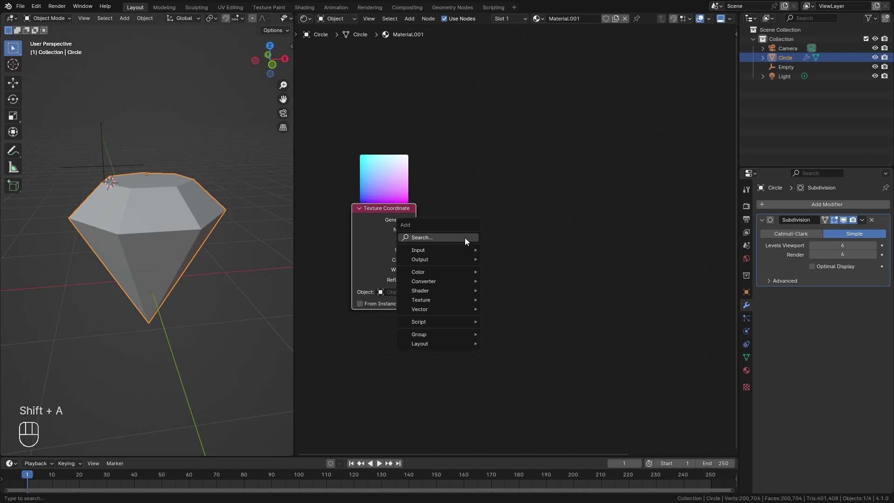
pyautogui.moveTo(468, 280)
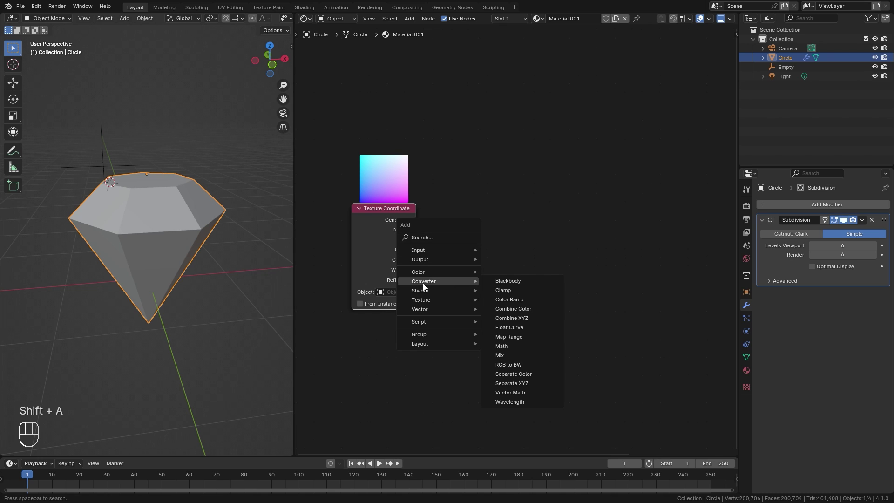
pyautogui.click(509, 394)
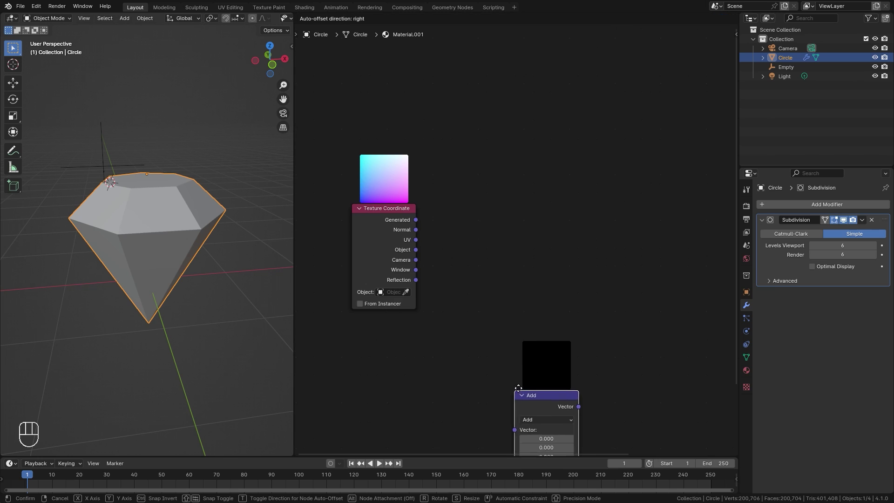
pyautogui.click(466, 199)
pyautogui.click(493, 226)
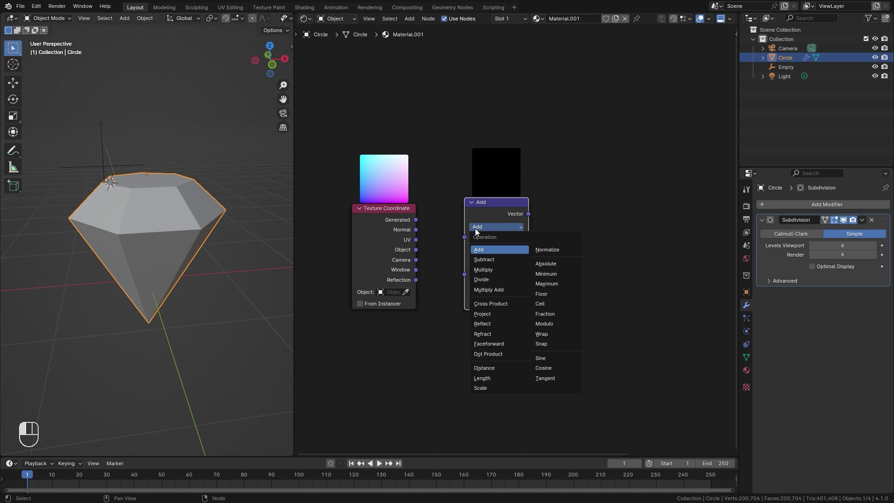
pyautogui.click(481, 378)
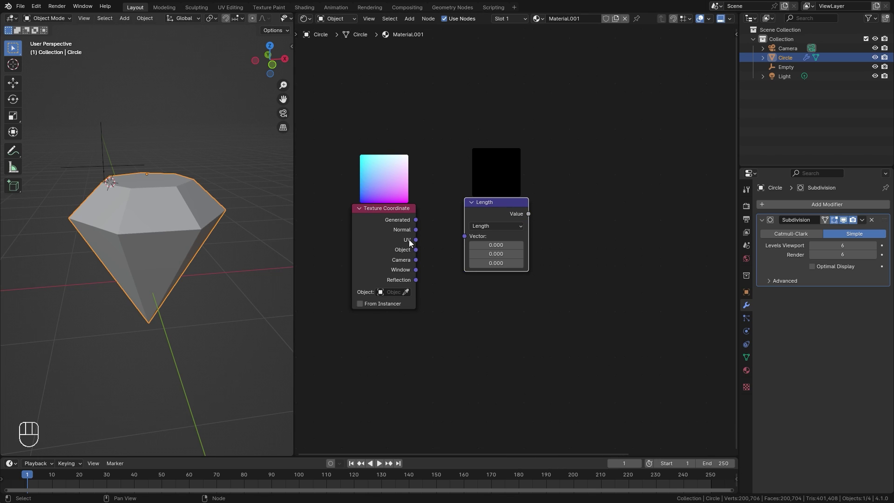
# Connect the Texture Coordinate's Object output to the Length node's Vector input and set the empty as the reference object.
pyautogui.scroll(2, 401, 251)
pyautogui.moveTo(399, 251); pyautogui.dragTo(457, 237)
pyautogui.click(388, 302)
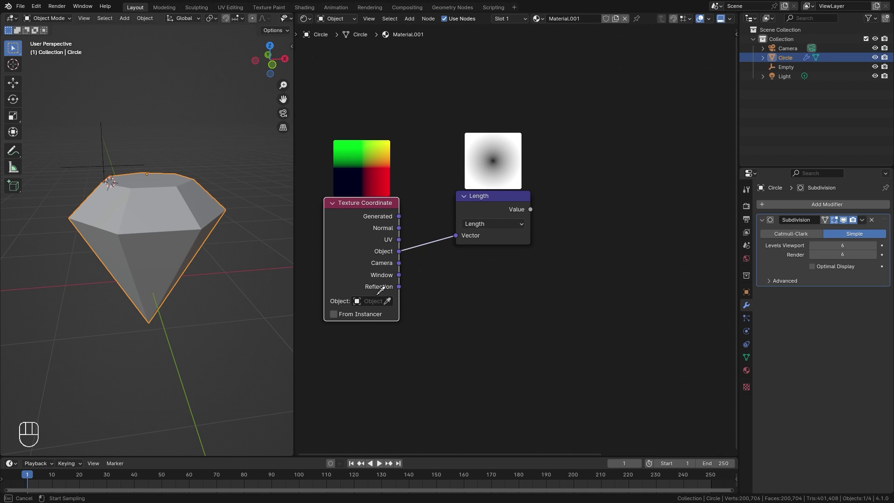
pyautogui.click(105, 141)
pyautogui.moveTo(527, 196); pyautogui.dragTo(520, 218)
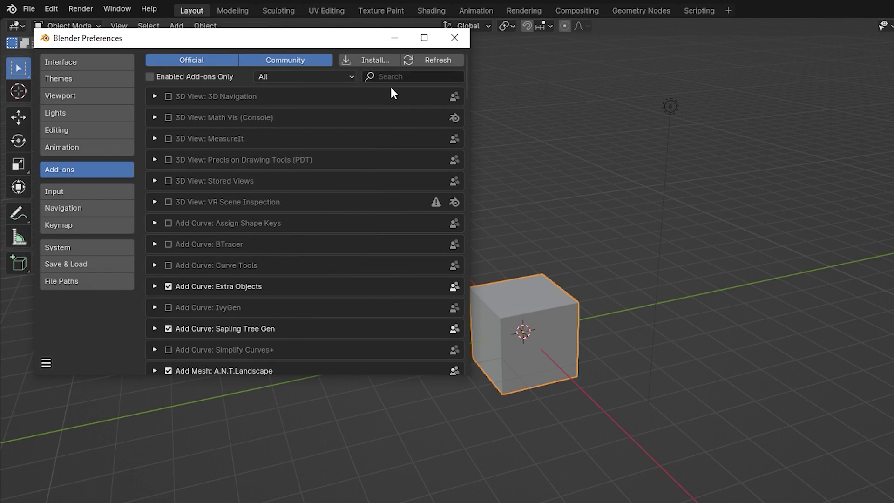
# Search the add-on preferences for "node" and look up the Node Wrangler entry.
pyautogui.click(403, 77)
pyautogui.write('node')
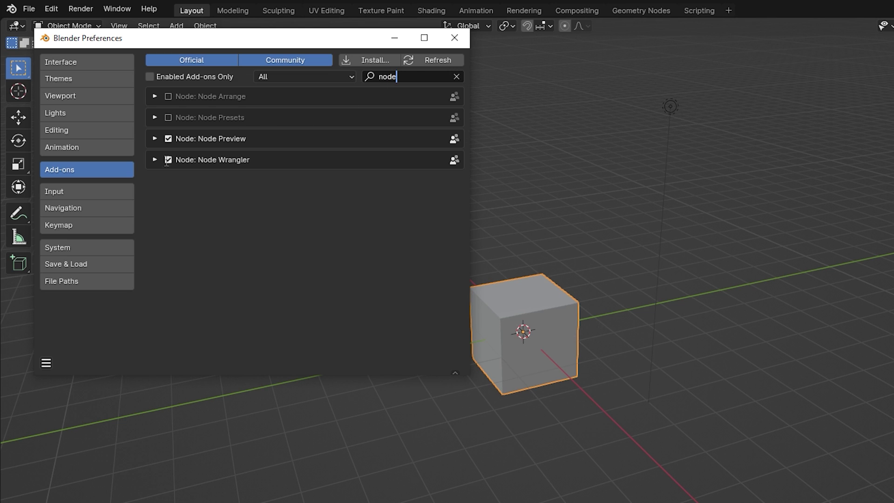
pyautogui.click(152, 162)
pyautogui.click(154, 159)
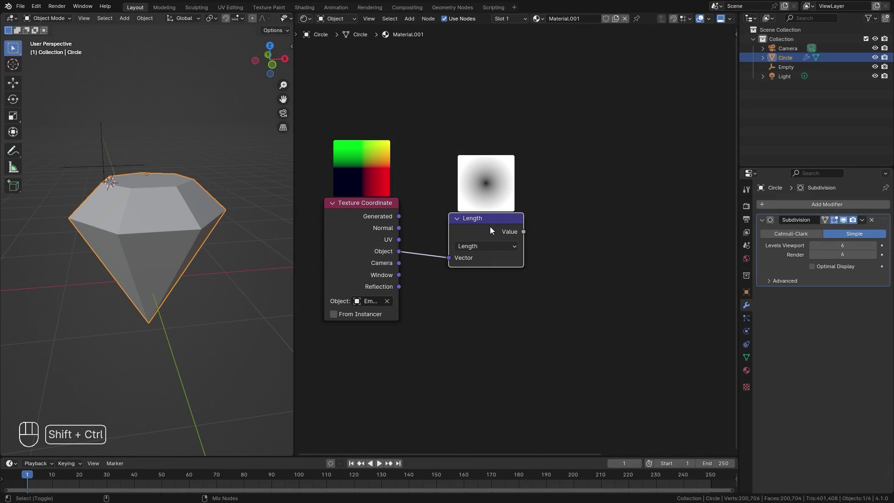
# Preview the Length node by linking its Value to the Material Output's Surface, and switch the viewport to Material Preview shading.
pyautogui.keyDown('ctrl'); pyautogui.keyDown('shift'); pyautogui.click(489, 229); pyautogui.keyUp('shift'); pyautogui.keyUp('ctrl')
pyautogui.scroll(-2, 593, 254)
pyautogui.moveTo(698, 271); pyautogui.dragTo(486, 260, button='middle')
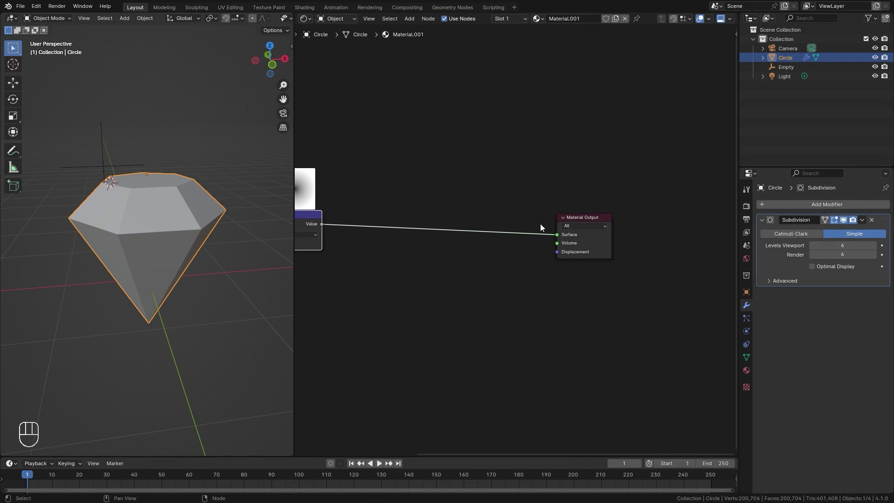
pyautogui.keyDown('ctrl'); pyautogui.scroll(5, 406, 226); pyautogui.keyUp('ctrl')
pyautogui.moveTo(423, 242); pyautogui.dragTo(421, 240)
pyautogui.scroll(1, 88, 257)
pyautogui.press('z')
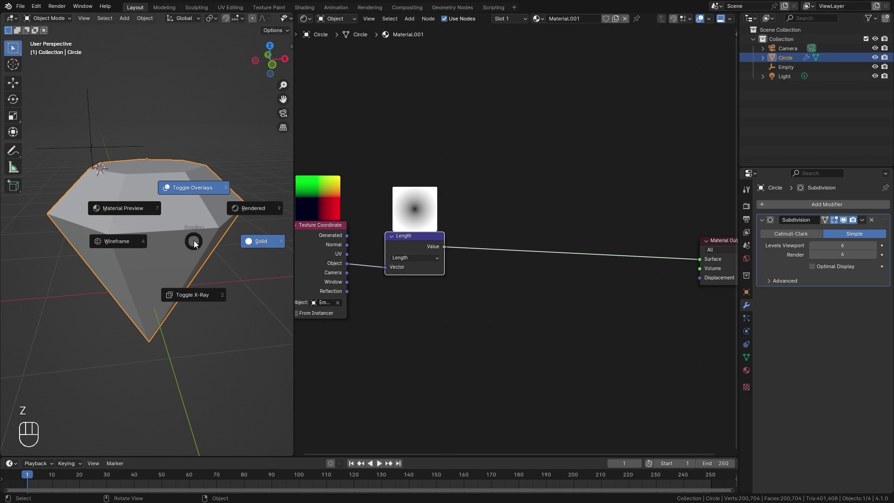
pyautogui.click(85, 178)
# Try moving the empty across the gem's top to test how the distance gradient follows it.
pyautogui.moveTo(103, 190)
pyautogui.mouseDown(button='middle')
pyautogui.moveTo(142, 199)
pyautogui.moveTo(95, 140)
pyautogui.mouseUp(button='middle')
pyautogui.click(144, 174)
pyautogui.press('g')
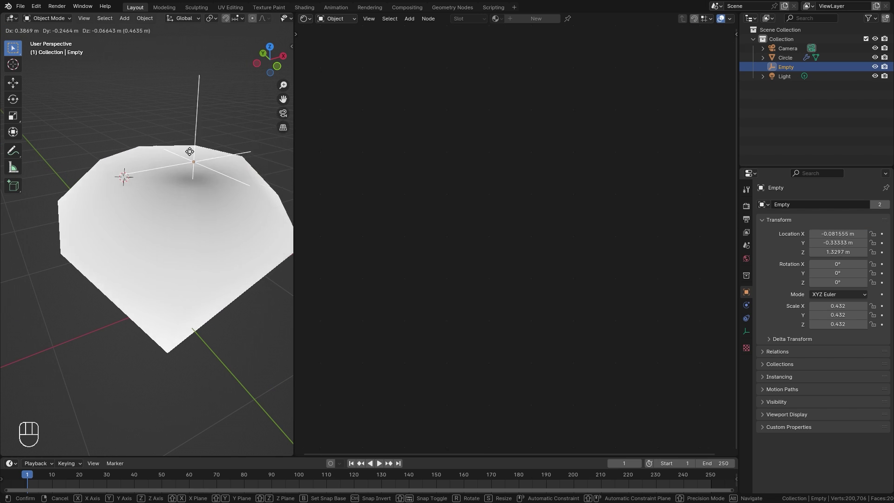
pyautogui.click(120, 154)
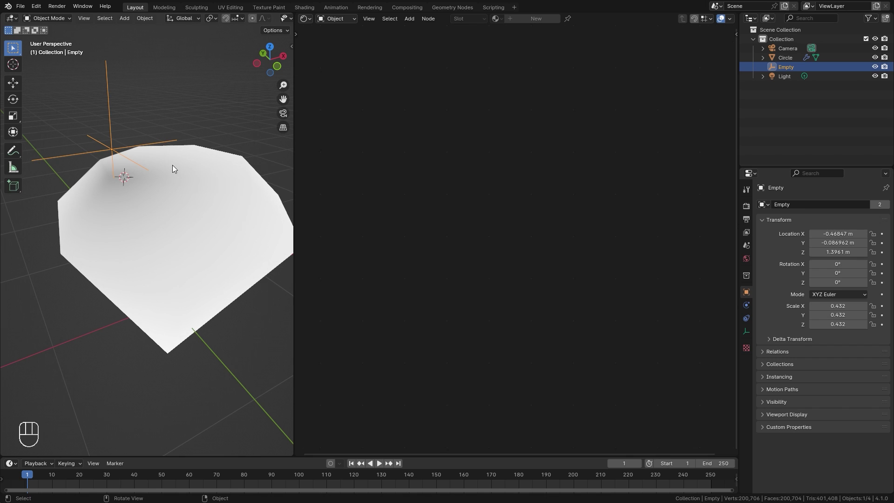
# Select the gem, insert a Math node between Length and Material Output, and set its operation to Subtract.
pyautogui.click(243, 221)
pyautogui.scroll(-2, 512, 218)
pyautogui.moveTo(512, 218); pyautogui.dragTo(494, 200, button='middle')
pyautogui.scroll(2, 494, 201)
pyautogui.hotkey('shift', 'a')
pyautogui.moveTo(494, 200)
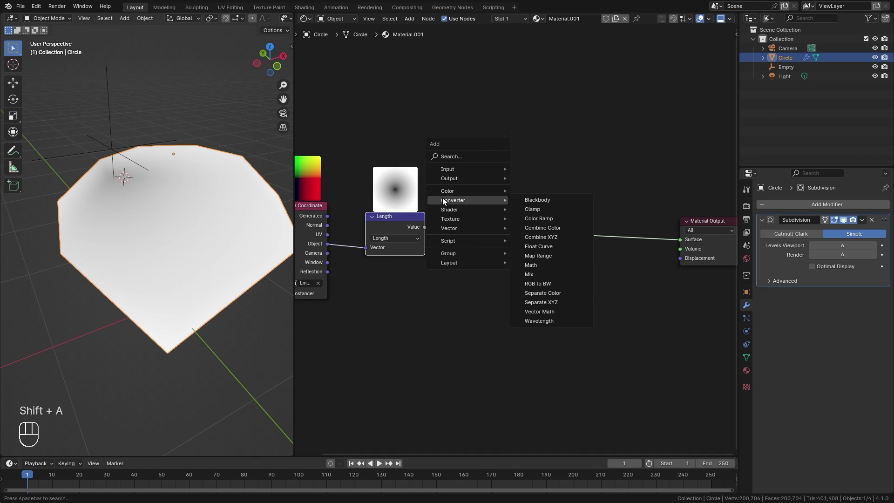
pyautogui.click(536, 263)
pyautogui.click(462, 217)
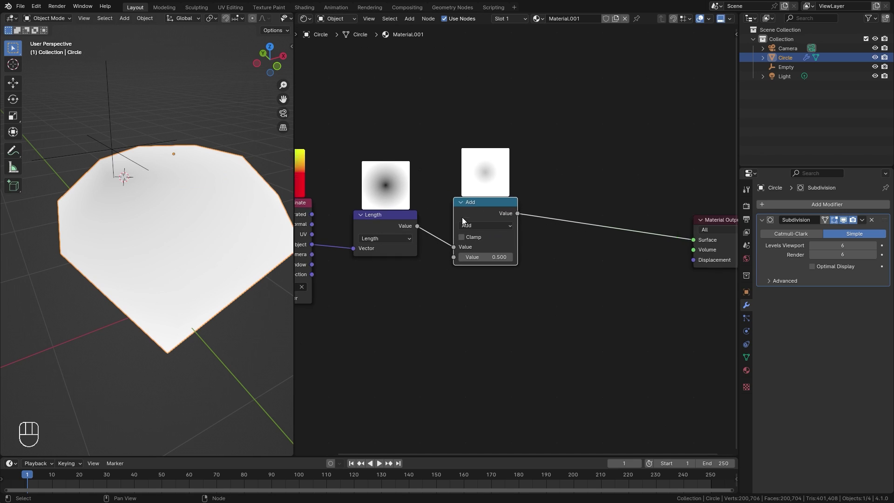
pyautogui.scroll(1, 462, 217)
pyautogui.click(479, 223)
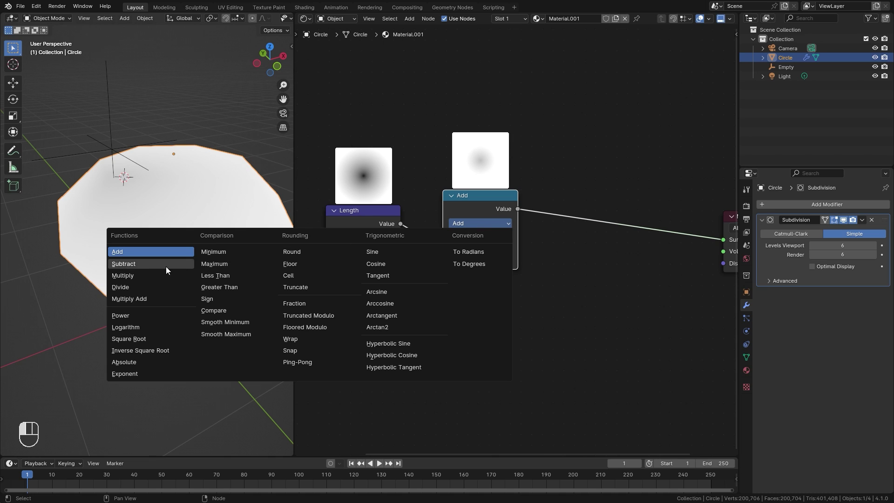
pyautogui.click(123, 266)
# Set the Subtract node's second Value to 1.910, checking the dark area on the gem.
pyautogui.scroll(1, 520, 268)
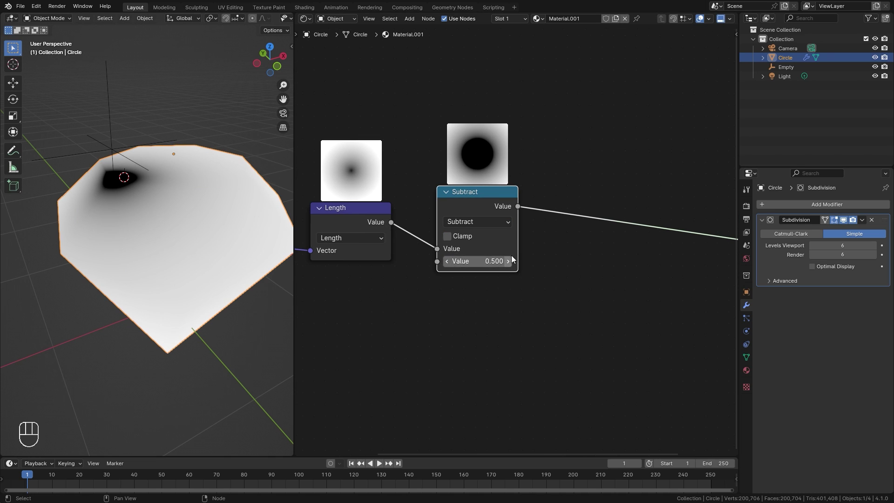
pyautogui.moveTo(471, 261)
pyautogui.mouseDown()
pyautogui.moveTo(519, 261)
pyautogui.moveTo(485, 261)
pyautogui.mouseUp()
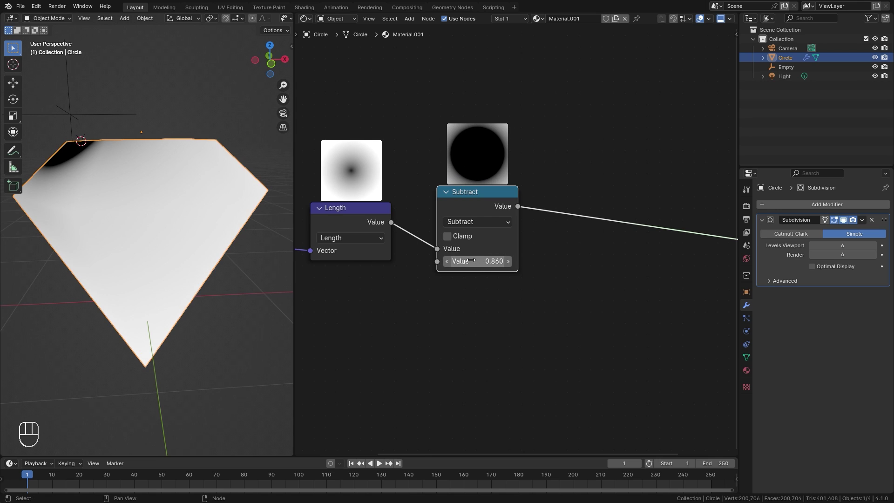
pyautogui.keyDown('shift'); pyautogui.moveTo(473, 261); pyautogui.dragTo(503, 261); pyautogui.keyUp('shift')
pyautogui.moveTo(224, 219)
pyautogui.mouseDown(button='middle')
pyautogui.moveTo(191, 214)
pyautogui.moveTo(195, 207)
pyautogui.mouseUp(button='middle')
pyautogui.moveTo(484, 260)
pyautogui.keyDown('shift'); pyautogui.mouseDown()
pyautogui.moveTo(446, 260)
pyautogui.moveTo(494, 261)
pyautogui.moveTo(457, 260)
pyautogui.mouseUp(); pyautogui.keyUp('shift')
# Insert a Color Ramp between Subtract and Material Output and move its white stop to position 0.400.
pyautogui.hotkey('shift', 'a')
pyautogui.moveTo(533, 220)
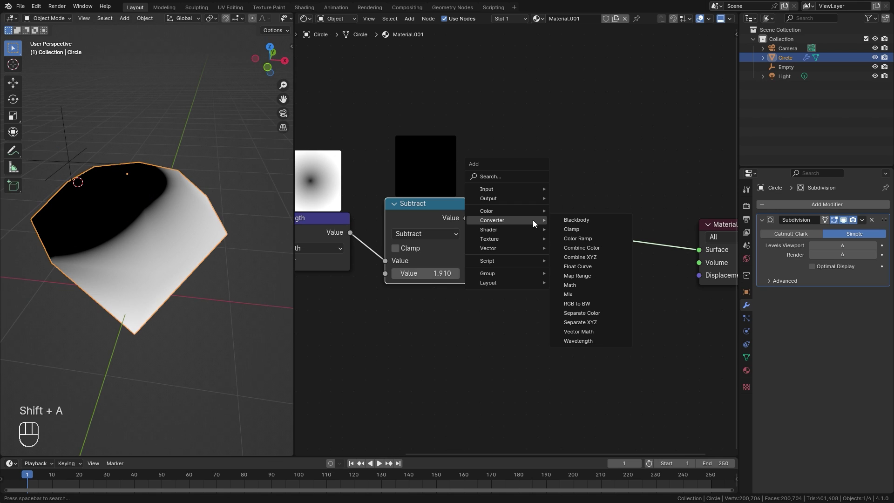
pyautogui.click(580, 240)
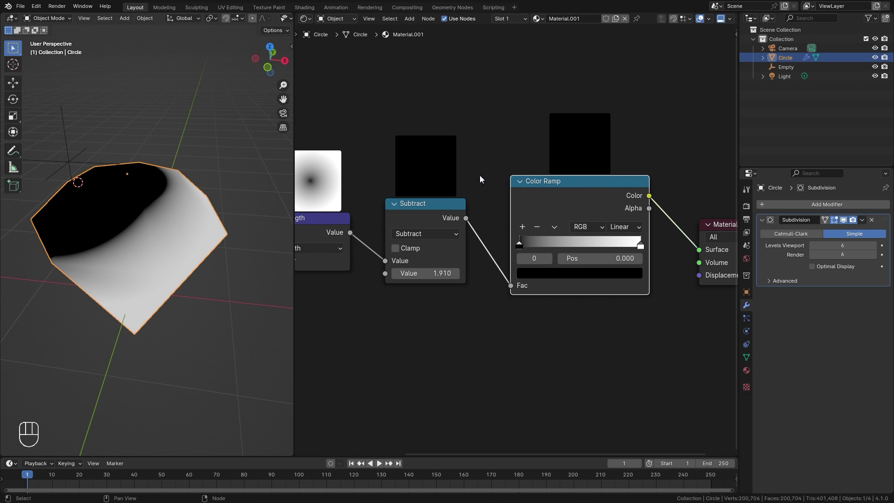
pyautogui.click(571, 207)
pyautogui.scroll(2, 571, 207)
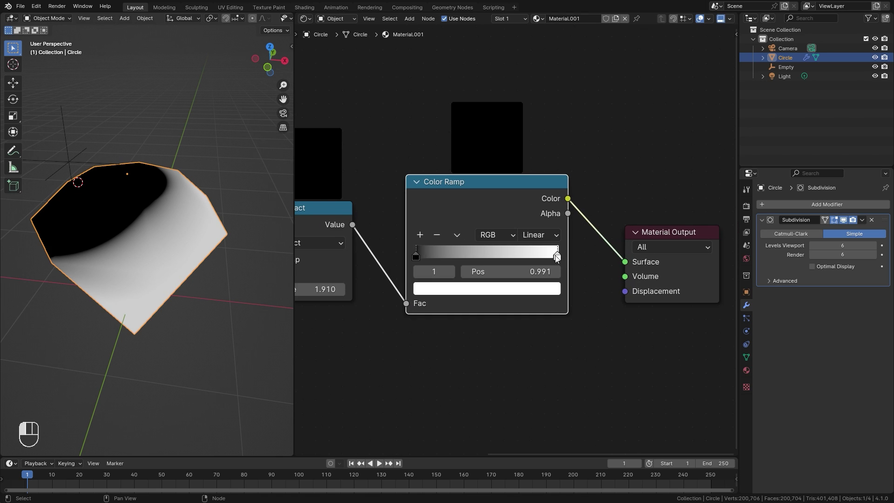
pyautogui.scroll(2, 153, 212)
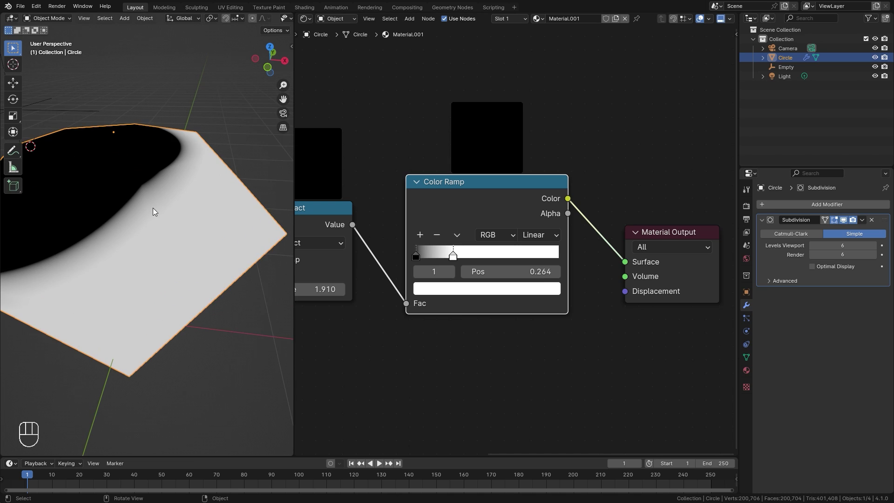
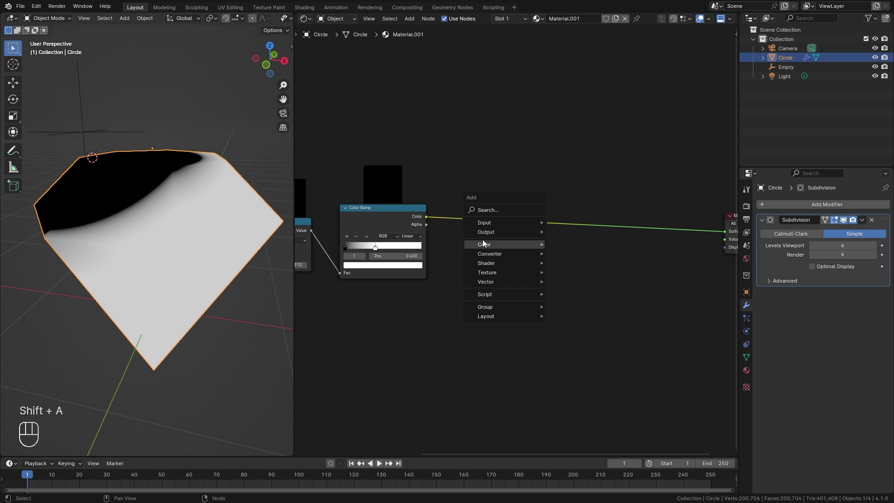
# Add a Principled BSDF node and place it above the link between Color Ramp and Material Output.
pyautogui.moveTo(488, 264)
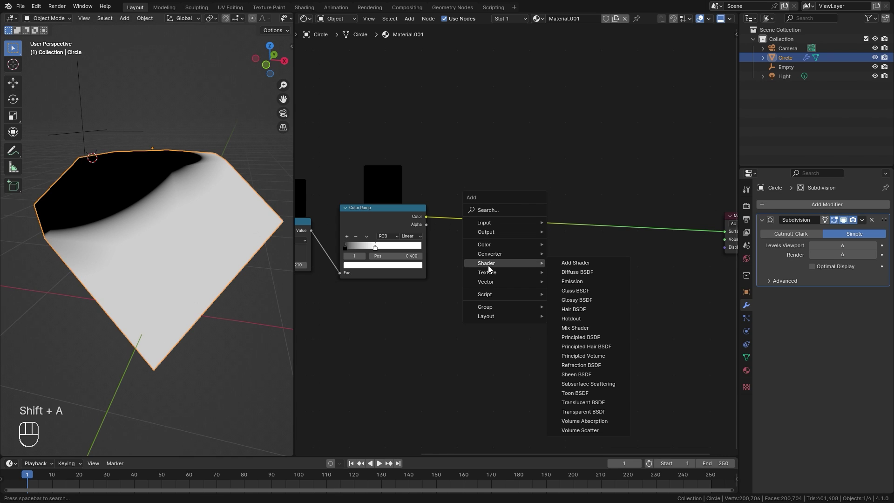
pyautogui.click(578, 337)
pyautogui.click(513, 81)
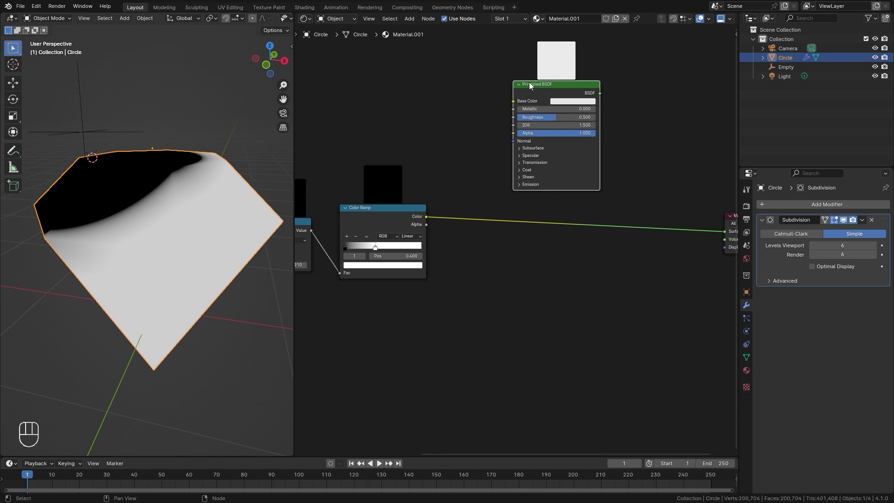
pyautogui.click(579, 101)
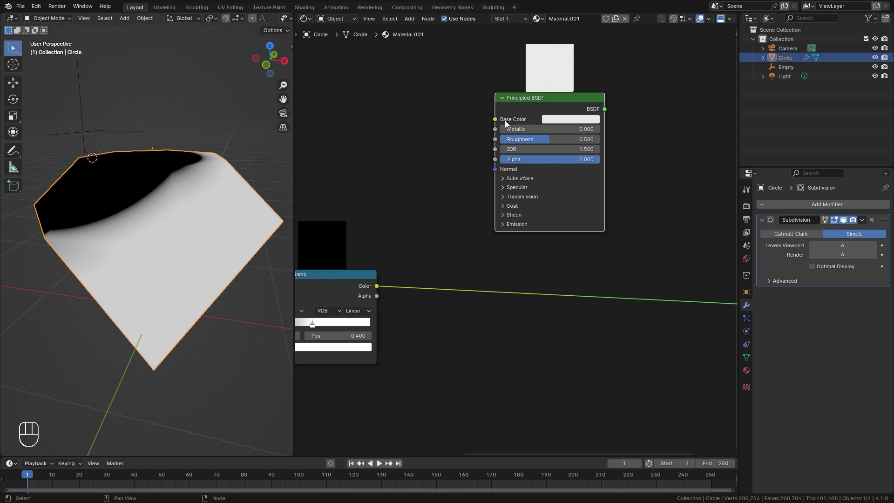
pyautogui.moveTo(540, 106); pyautogui.dragTo(530, 112)
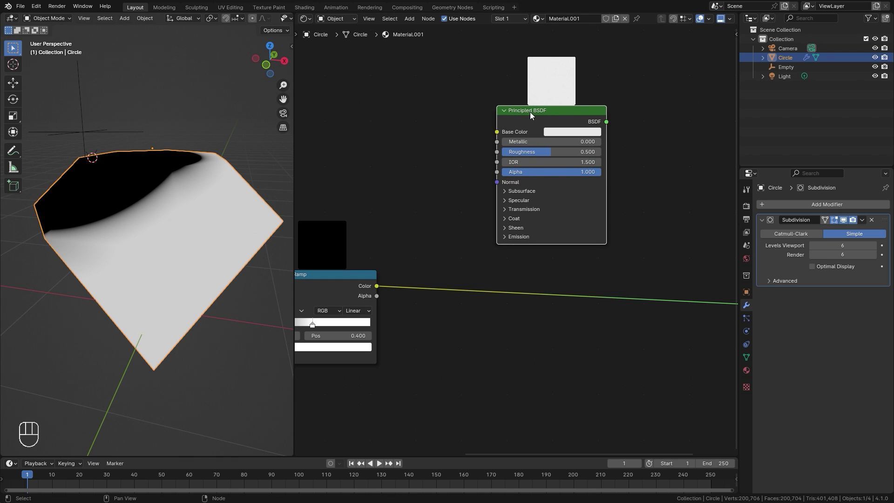
# Set the Principled BSDF's Base Color to light grey CFCFCF, Metallic to 0.200 and Transmission Weight to 1.000.
pyautogui.scroll(2, 540, 116)
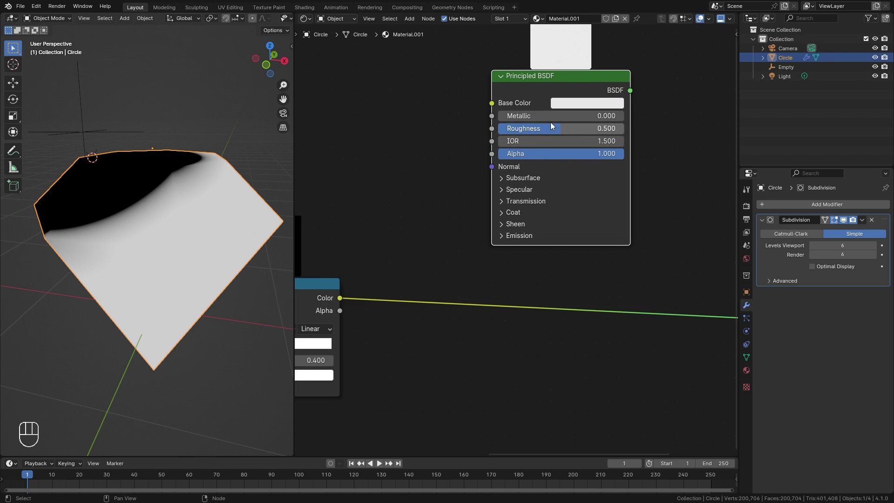
pyautogui.click(525, 156)
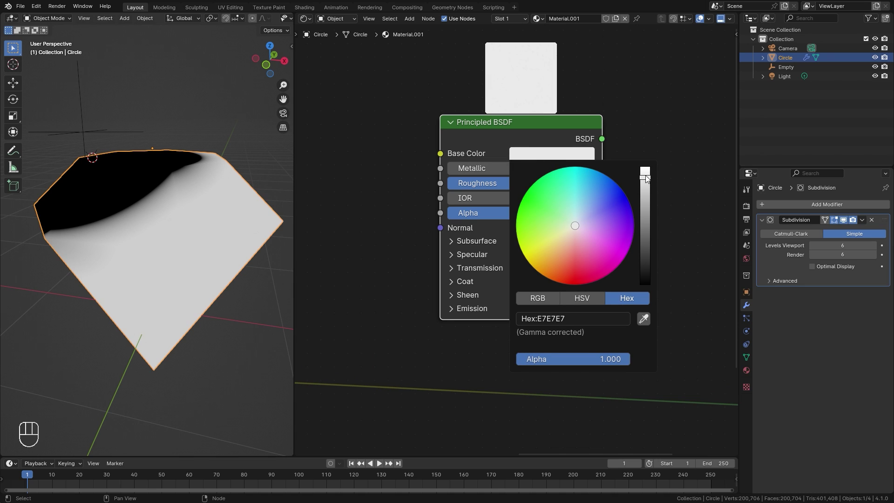
pyautogui.moveTo(646, 178); pyautogui.dragTo(644, 188)
pyautogui.keyDown('ctrl'); pyautogui.moveTo(470, 166); pyautogui.dragTo(480, 167); pyautogui.keyUp('ctrl')
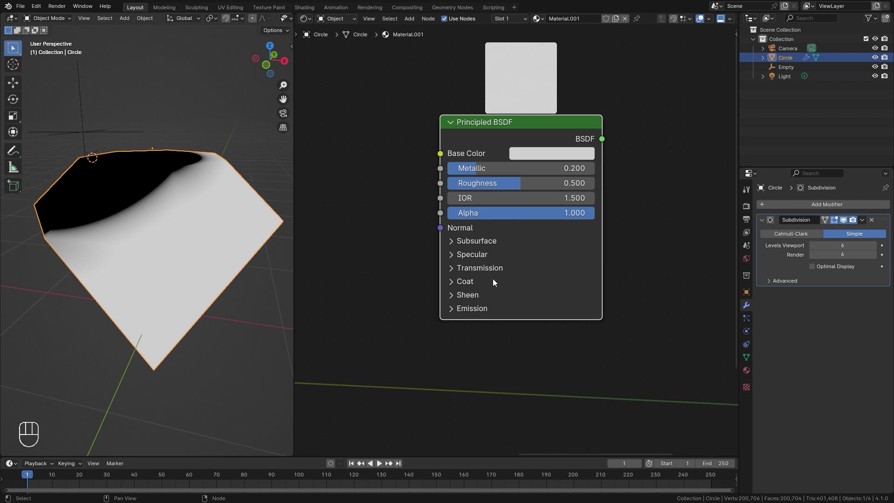
pyautogui.click(471, 267)
pyautogui.moveTo(459, 294); pyautogui.dragTo(605, 273)
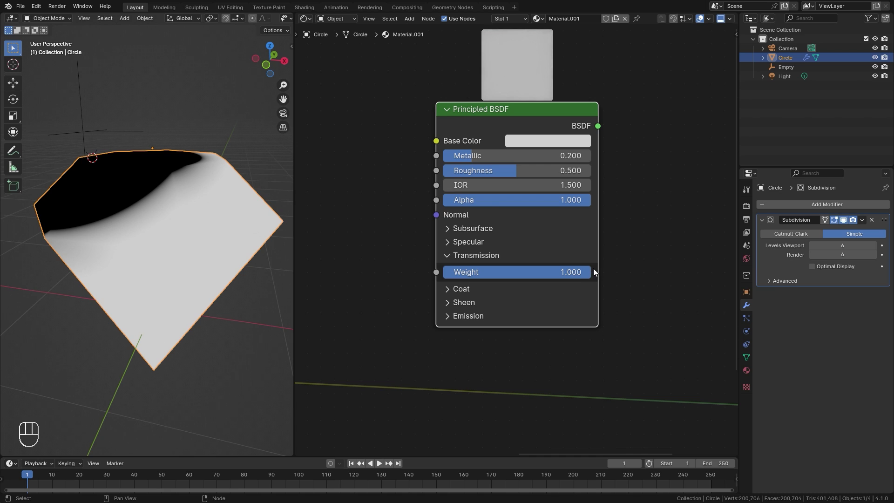
# Insert a Mix Shader node on the link between the Color Ramp and the Material Output.
pyautogui.press('Home')
pyautogui.hotkey('shift', 'a')
pyautogui.moveTo(612, 222)
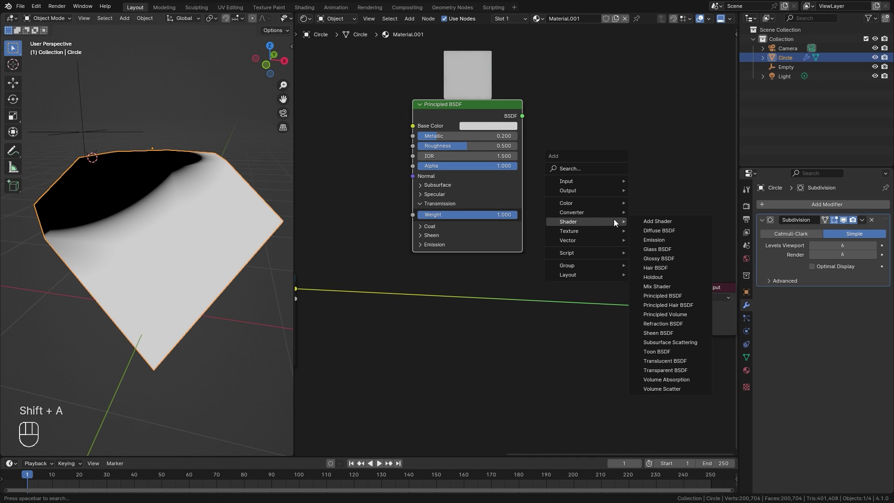
pyautogui.click(661, 285)
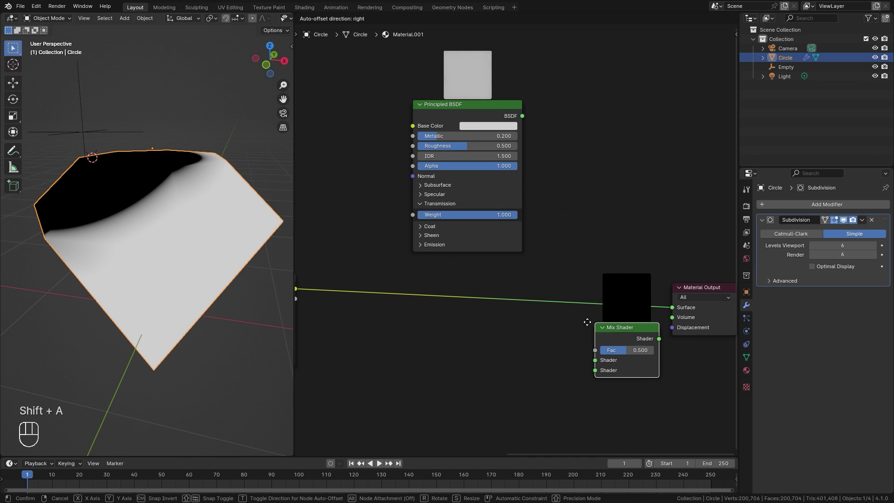
pyautogui.click(583, 279)
# Move the Color Ramp's Color link from the Mix Shader's Shader input to its Fac input.
pyautogui.moveTo(377, 284); pyautogui.dragTo(570, 277, button='middle')
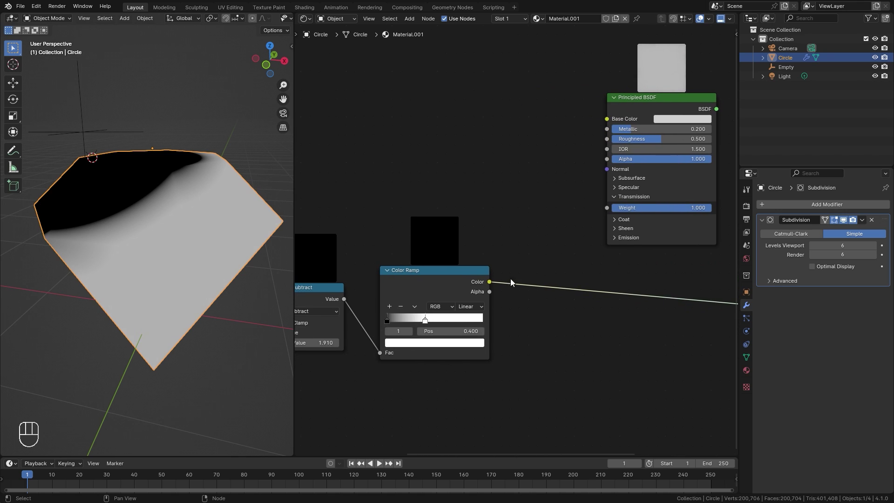
pyautogui.moveTo(437, 284)
pyautogui.mouseDown()
pyautogui.moveTo(425, 294)
pyautogui.moveTo(463, 275)
pyautogui.moveTo(423, 270)
pyautogui.moveTo(437, 283)
pyautogui.mouseUp()
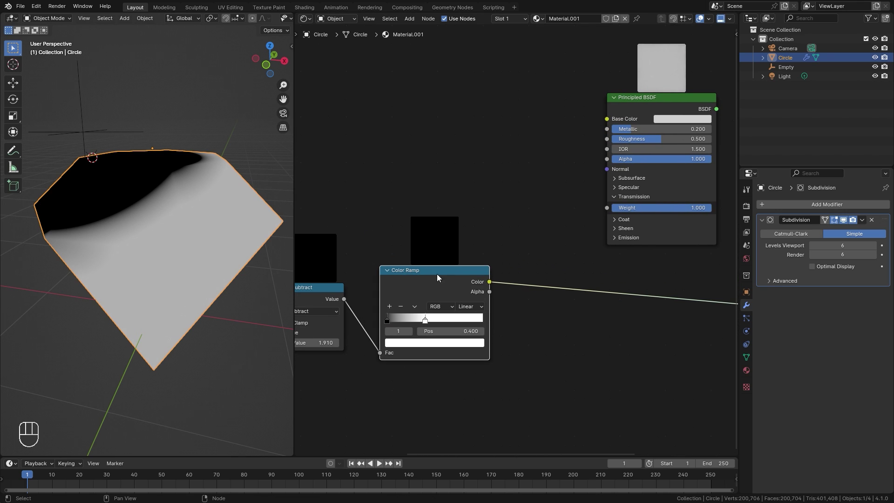
pyautogui.moveTo(652, 262); pyautogui.dragTo(466, 254, button='middle')
pyautogui.scroll(2, 470, 255)
pyautogui.moveTo(579, 307); pyautogui.dragTo(596, 297)
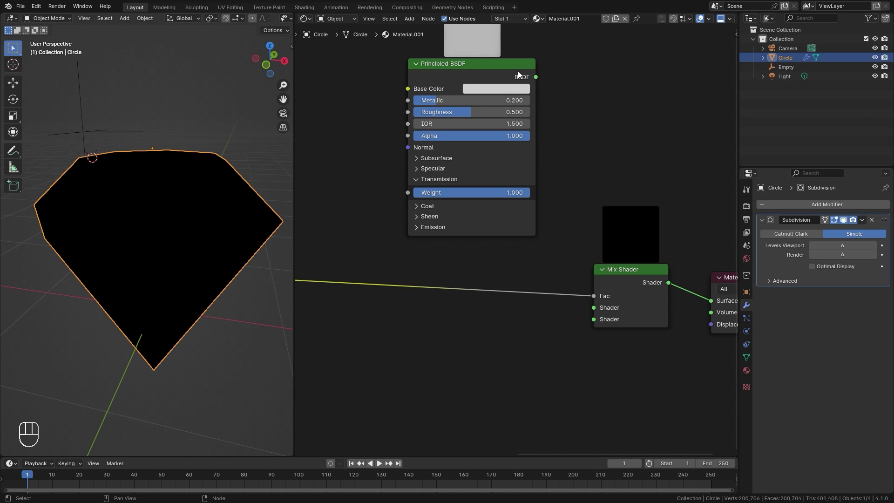
# Connect the Principled BSDF to the Mix Shader's second Shader input and move the node below the Fac link.
pyautogui.moveTo(518, 75); pyautogui.dragTo(593, 341)
pyautogui.scroll(-1, 444, 115)
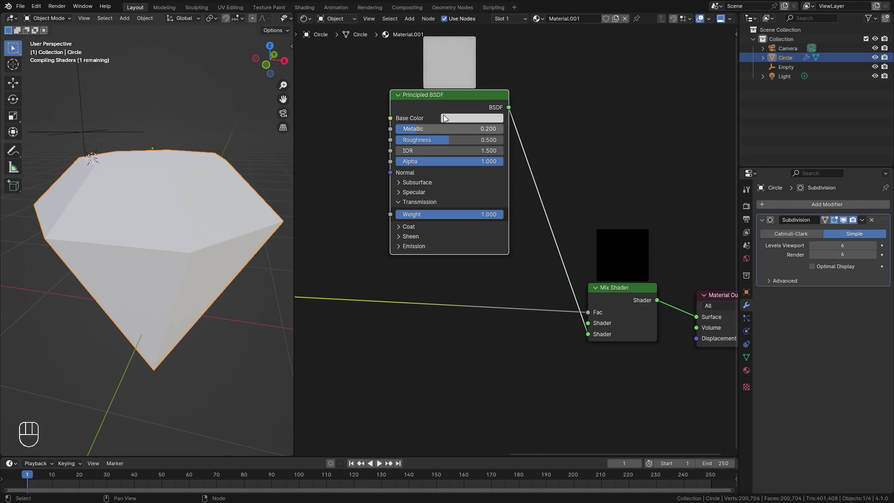
pyautogui.press('g')
pyautogui.click(441, 379)
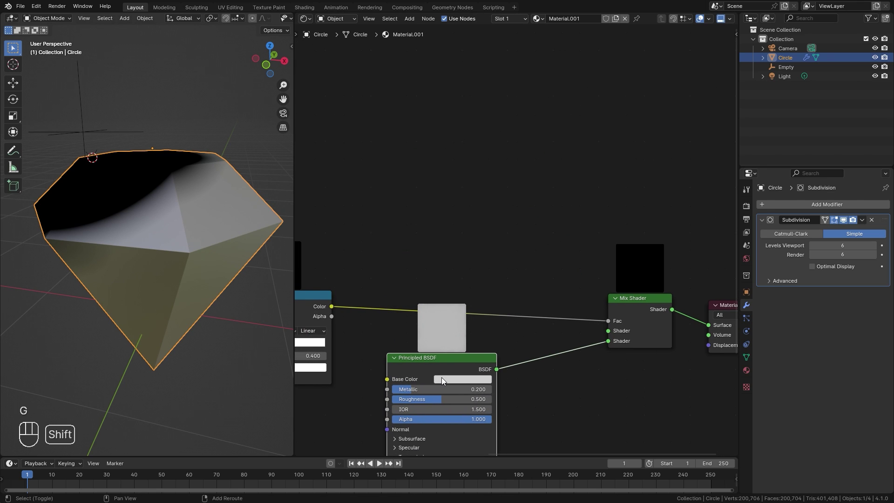
# Duplicate the Principled BSDF, place the copy above the Fac link, and set its Base Color to hex CBB055.
pyautogui.hotkey('shift', 'd')
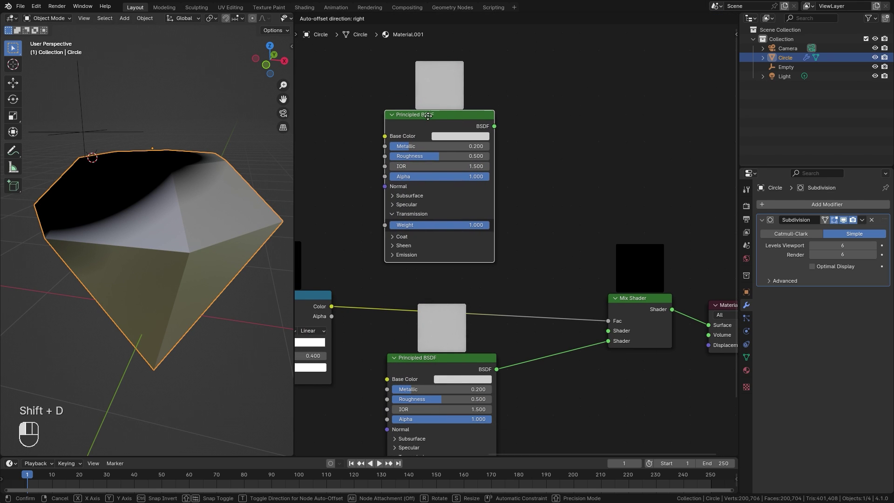
pyautogui.click(428, 115)
pyautogui.click(460, 135)
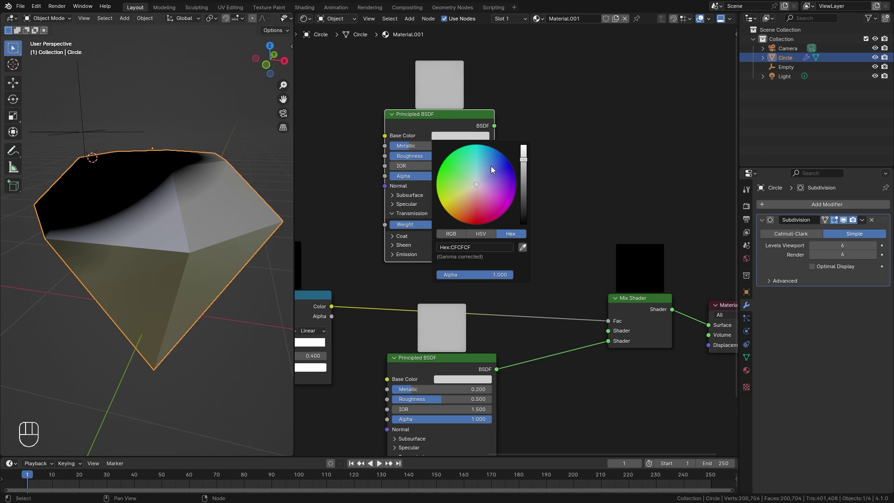
pyautogui.click(479, 246)
pyautogui.write('CBB055')
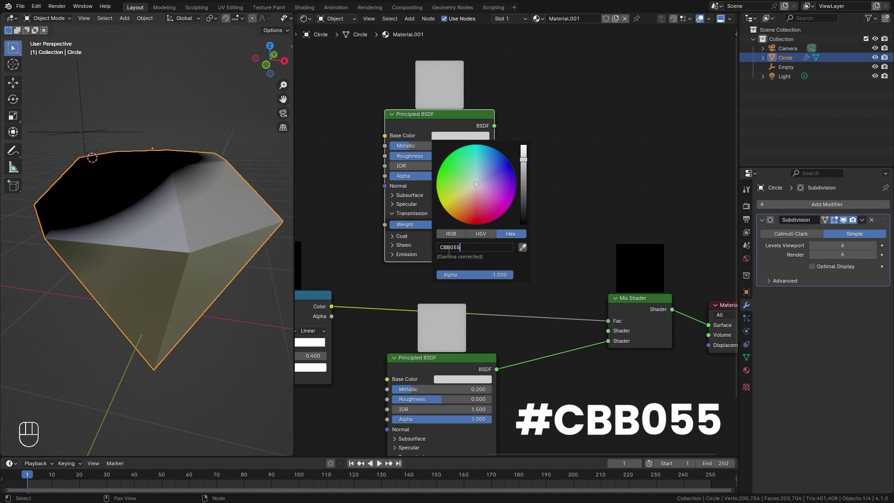
pyautogui.click(595, 216)
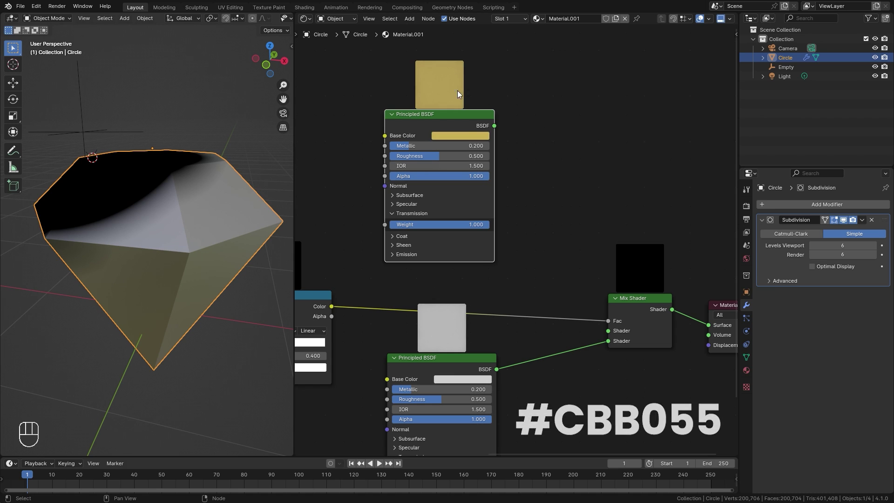
# Reposition the gold Principled BSDF slightly higher and connect its BSDF output to the Mix Shader's first Shader input.
pyautogui.moveTo(437, 114); pyautogui.dragTo(445, 98)
pyautogui.moveTo(445, 219); pyautogui.dragTo(440, 184, button='middle')
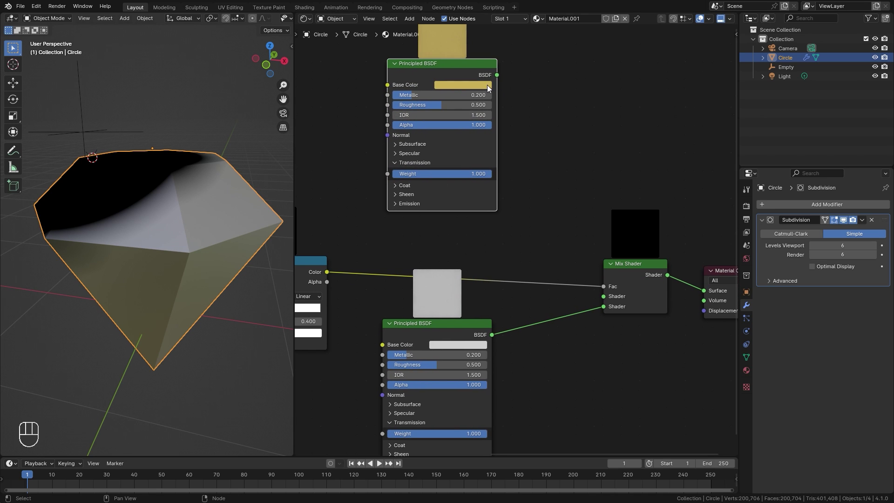
pyautogui.moveTo(498, 75); pyautogui.dragTo(598, 299)
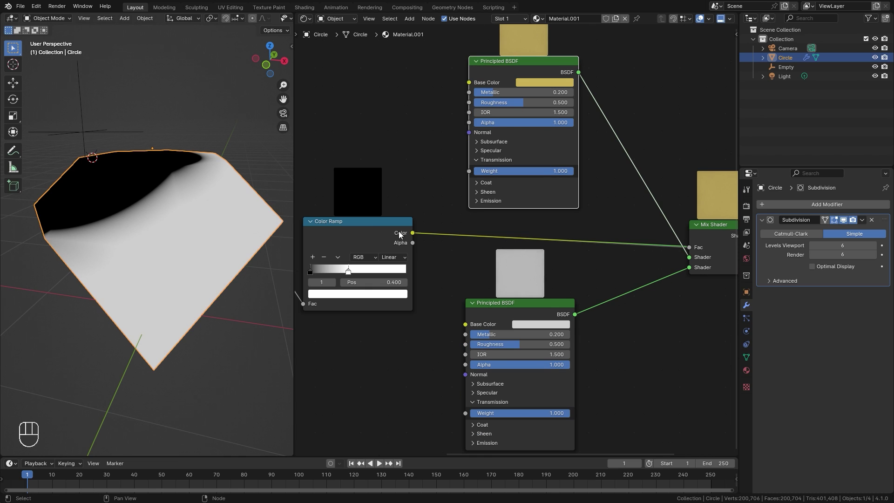
pyautogui.moveTo(382, 233); pyautogui.dragTo(400, 222)
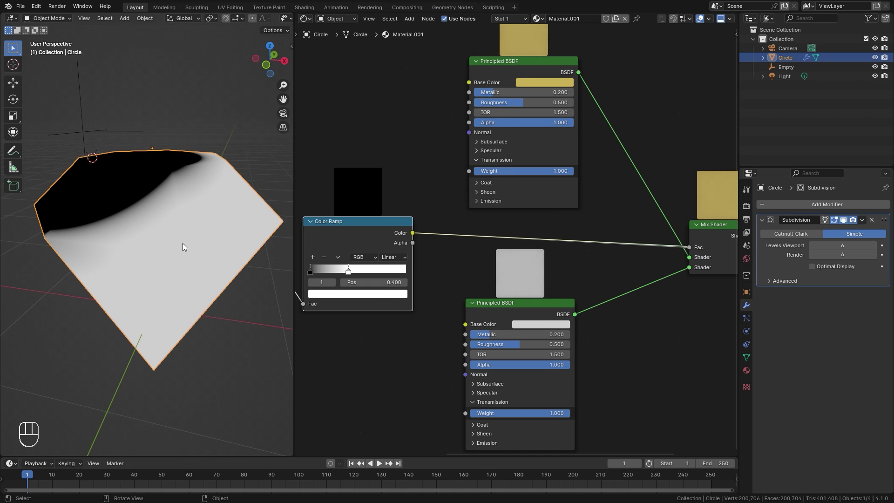
pyautogui.moveTo(520, 311)
pyautogui.mouseDown()
pyautogui.moveTo(542, 280)
pyautogui.moveTo(534, 311)
pyautogui.mouseUp()
pyautogui.rightClick(534, 311)
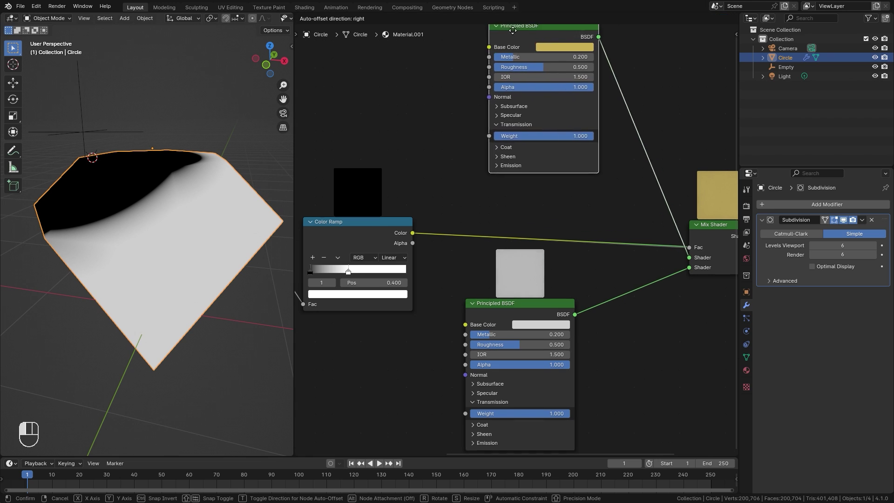
# Connect the Mix Shader to the Material Output's Surface input and move the output node farther from it.
pyautogui.moveTo(605, 150); pyautogui.dragTo(427, 159, button='middle')
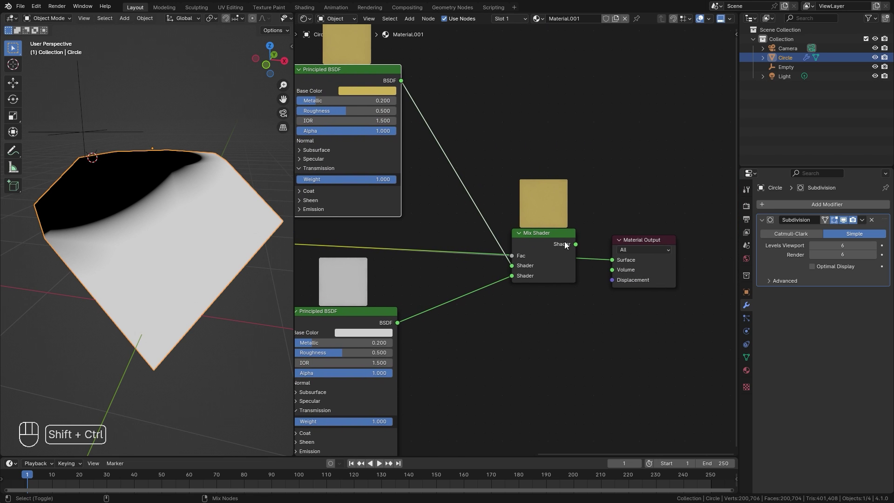
pyautogui.keyDown('ctrl'); pyautogui.keyDown('shift'); pyautogui.click(550, 242); pyautogui.keyUp('shift'); pyautogui.keyUp('ctrl')
pyautogui.moveTo(217, 200); pyautogui.dragTo(84, 210, button='middle')
pyautogui.moveTo(646, 240); pyautogui.dragTo(727, 240)
pyautogui.scroll(-2, 367, 247)
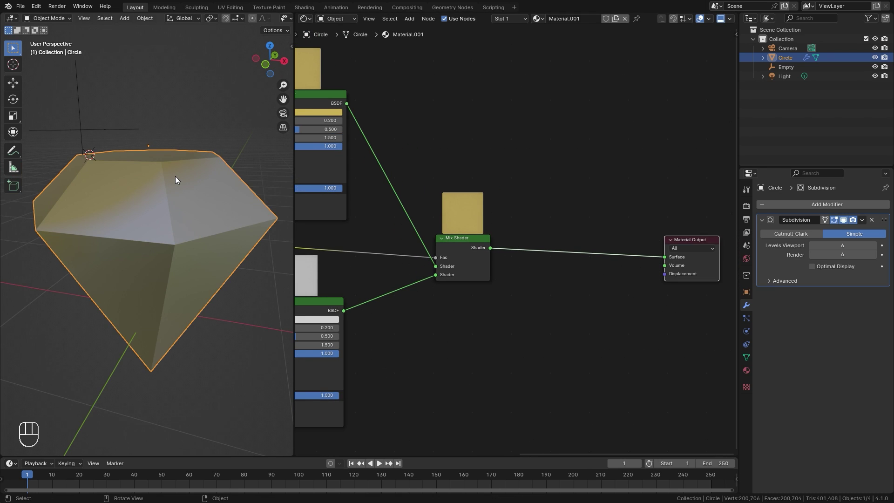
# Duplicate the Color Ramp with its link from the Subtract node kept and place the copy below the original.
pyautogui.moveTo(339, 285); pyautogui.dragTo(740, 240, button='middle')
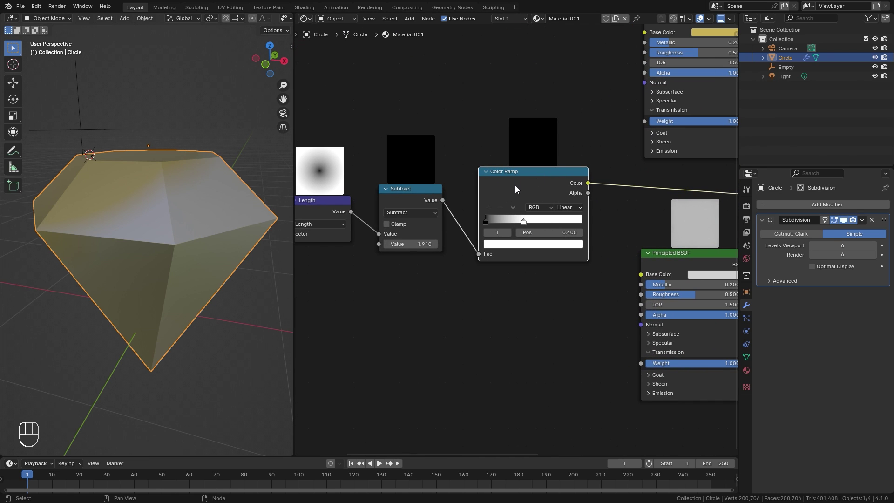
pyautogui.hotkey('shift', 'ctrl', 'd')
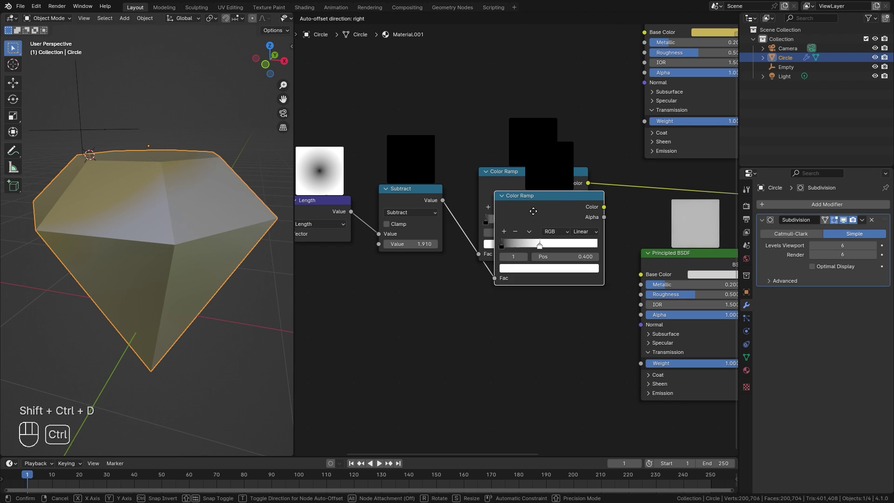
pyautogui.click(513, 352)
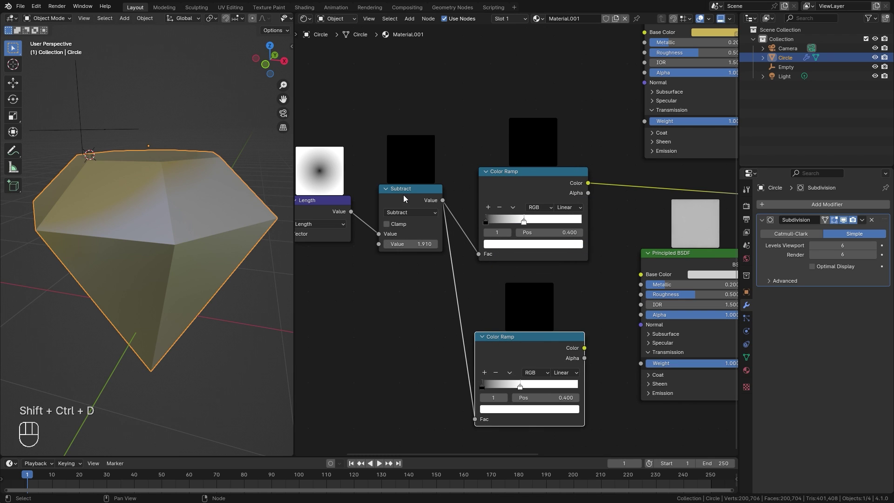
pyautogui.moveTo(404, 199); pyautogui.dragTo(393, 200)
pyautogui.moveTo(512, 360); pyautogui.dragTo(519, 411)
# Move the duplicated Color Ramp's white stop to position 0.532 and change its color to black.
pyautogui.moveTo(589, 352); pyautogui.dragTo(551, 238, button='middle')
pyautogui.scroll(3, 517, 324)
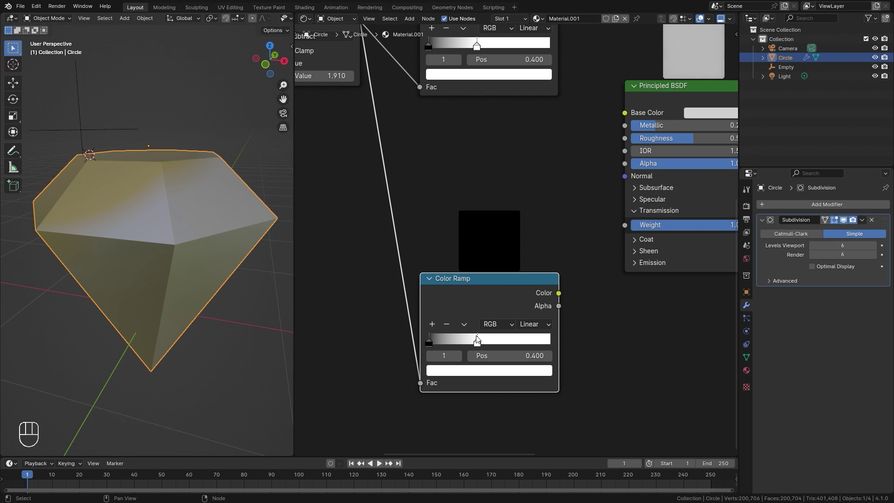
pyautogui.moveTo(477, 342); pyautogui.dragTo(493, 342)
pyautogui.click(511, 370)
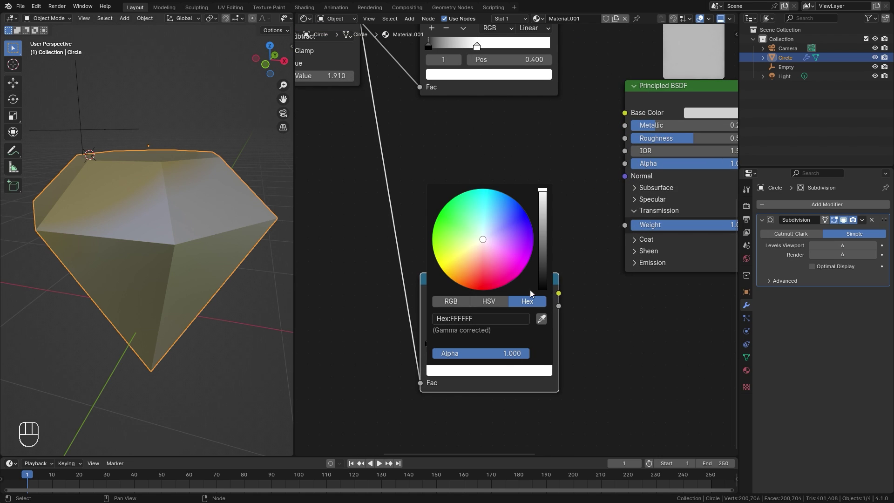
pyautogui.moveTo(542, 262); pyautogui.dragTo(542, 294)
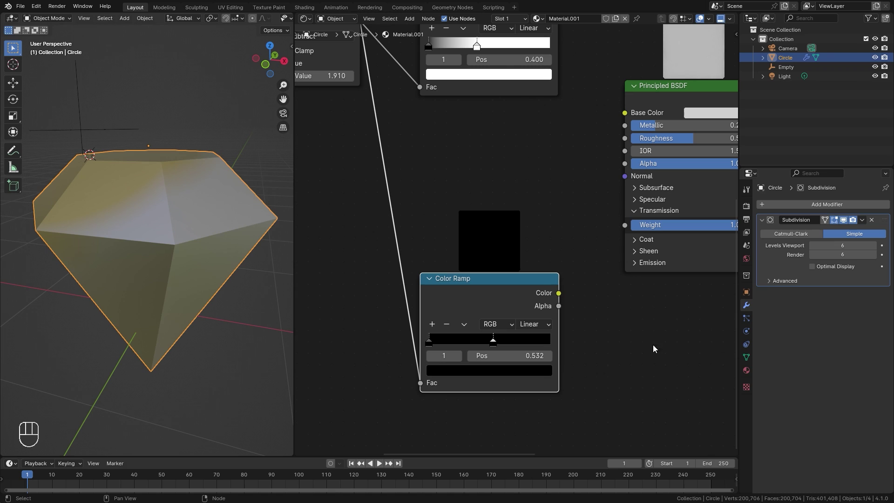
# Add a stop midway between the duplicated ramp's two black stops, at 0.266, and make it white.
pyautogui.click(432, 324)
pyautogui.click(500, 372)
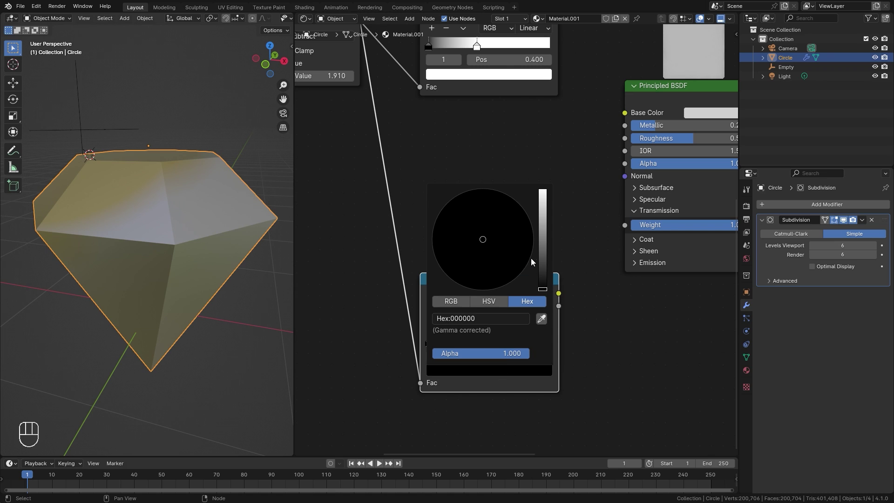
pyautogui.moveTo(542, 285); pyautogui.dragTo(545, 191)
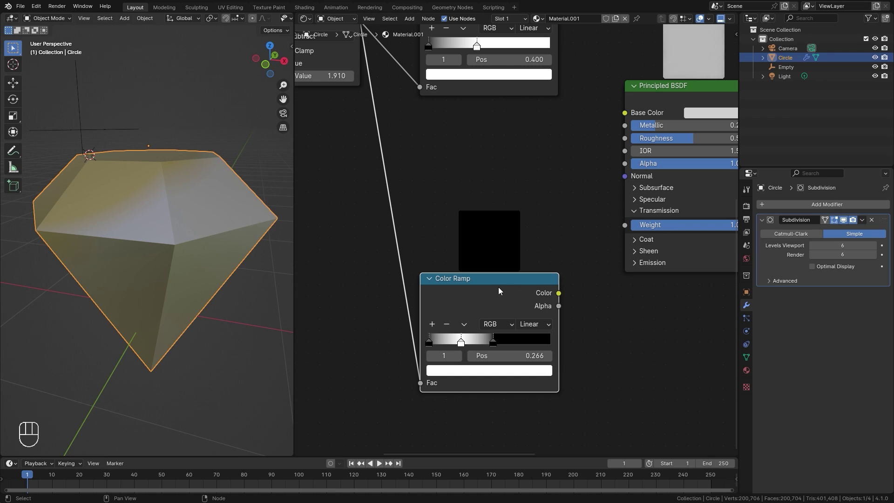
# Preview the duplicated Color Ramp's output on the gem and view it from another angle.
pyautogui.hotkey('ctrl', 'shift')
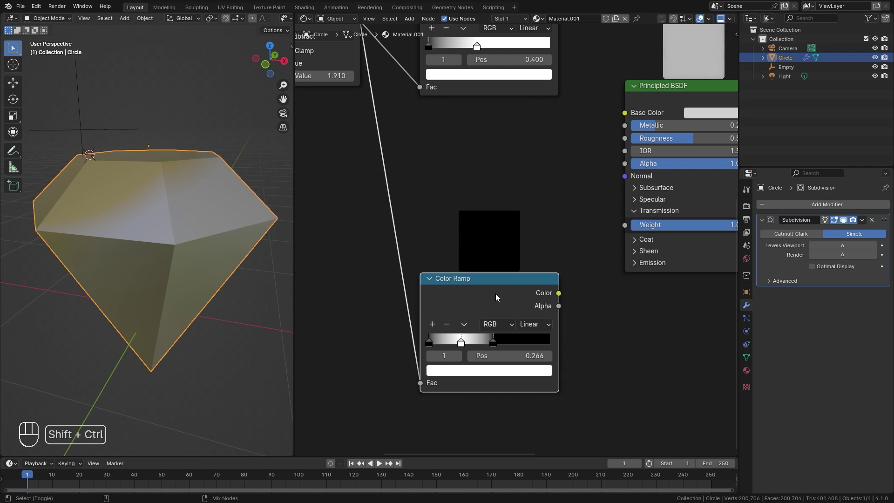
pyautogui.keyDown('ctrl'); pyautogui.keyDown('shift'); pyautogui.click(504, 293); pyautogui.keyUp('shift'); pyautogui.keyUp('ctrl')
pyautogui.moveTo(151, 217); pyautogui.dragTo(235, 160, button='middle')
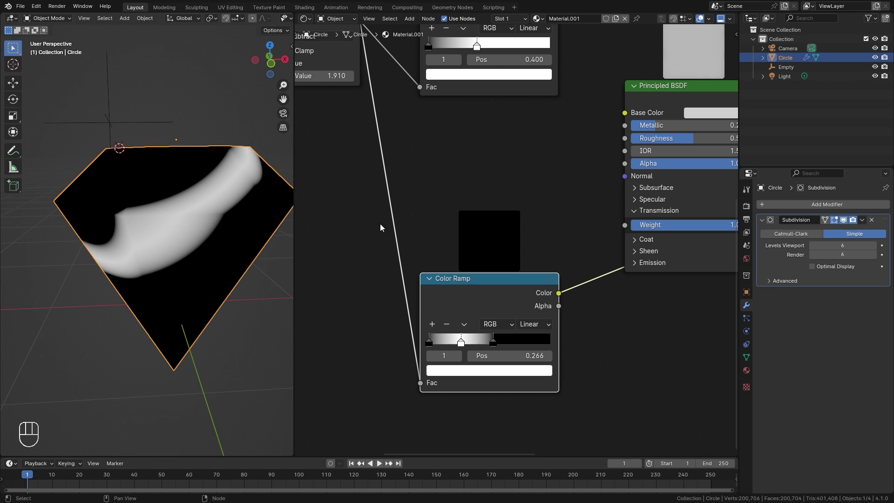
# Set the position of the duplicated Color Ramp's last black stop to 0.5.
pyautogui.moveTo(493, 339)
pyautogui.mouseDown()
pyautogui.moveTo(468, 341)
pyautogui.moveTo(512, 345)
pyautogui.moveTo(493, 344)
pyautogui.mouseUp()
pyautogui.scroll(1, 493, 344)
pyautogui.click(492, 370)
pyautogui.write('0.5')
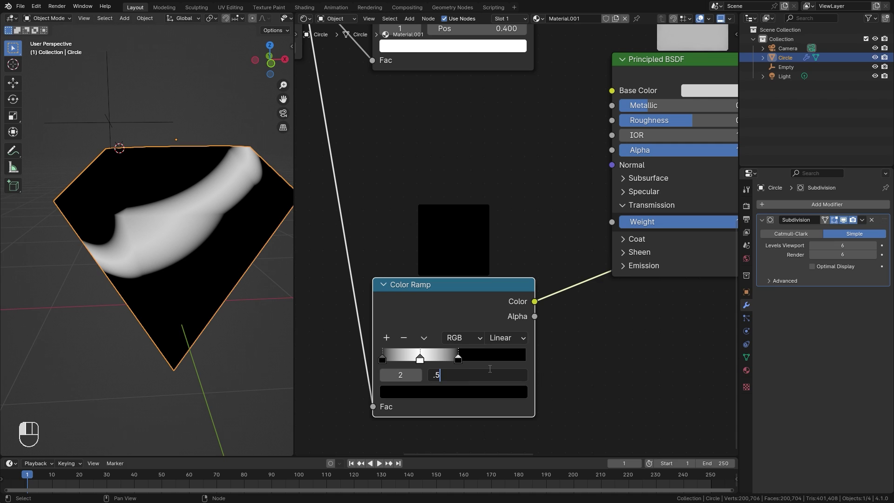
pyautogui.press('Return')
# Move the ramp's white stop to 0.085 and add a second white stop just before the black stop at 0.5.
pyautogui.moveTo(422, 357)
pyautogui.mouseDown()
pyautogui.moveTo(442, 359)
pyautogui.moveTo(394, 359)
pyautogui.mouseUp()
pyautogui.click(386, 337)
pyautogui.click(430, 393)
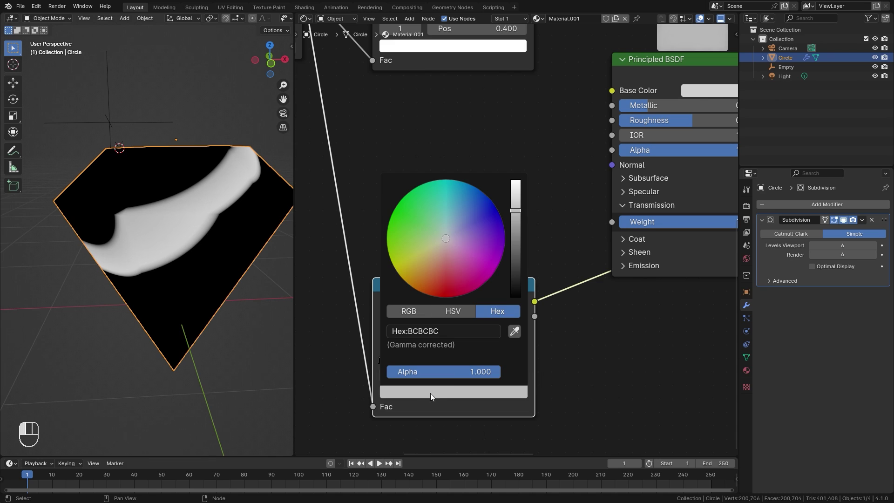
pyautogui.moveTo(516, 212); pyautogui.dragTo(516, 180)
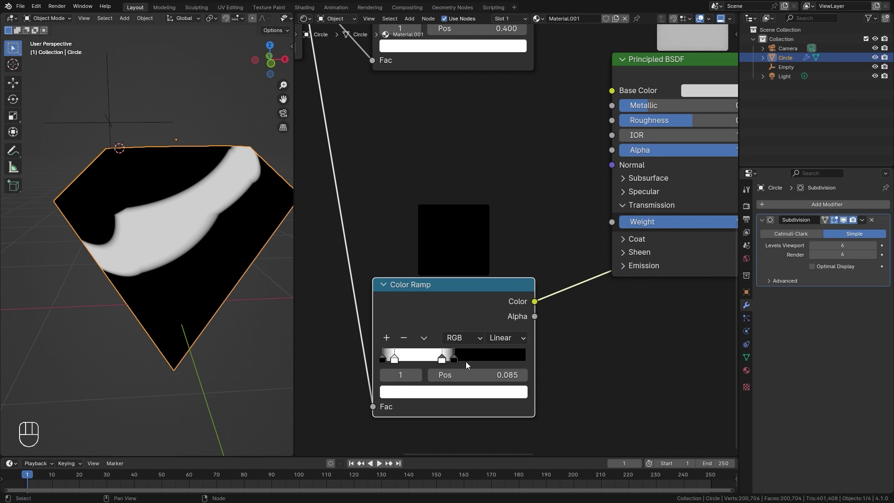
# Duplicate the Mix Shader, place the copy beside it, and connect the original's Shader output to the copy's first Shader input.
pyautogui.scroll(-4, 466, 361)
pyautogui.click(607, 183)
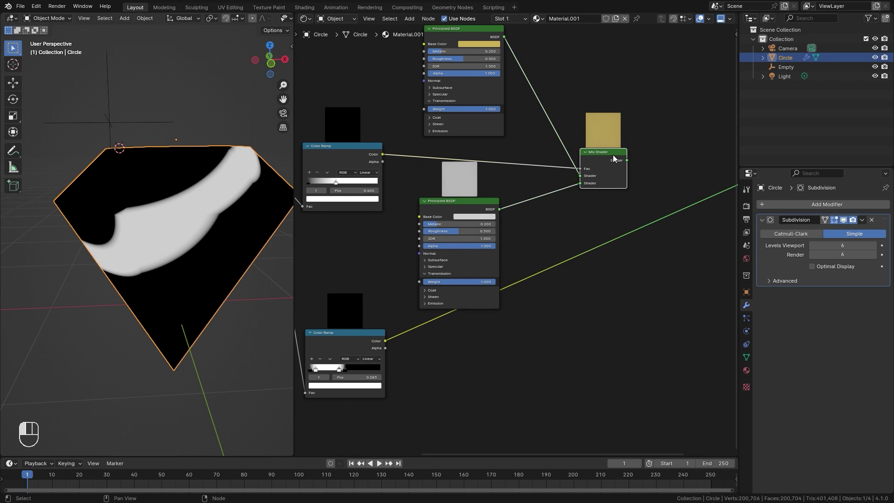
pyautogui.scroll(1, 631, 160)
pyautogui.moveTo(630, 160); pyautogui.dragTo(516, 228, button='middle')
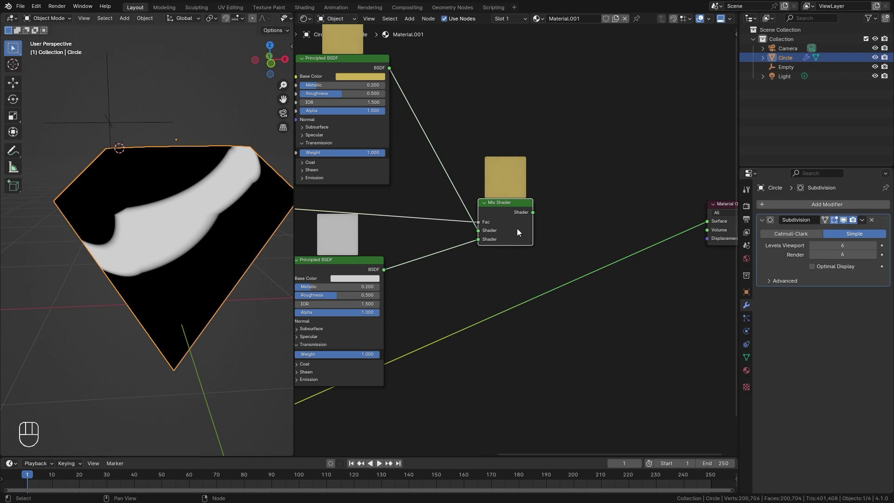
pyautogui.hotkey('shift', 'd')
pyautogui.click(608, 213)
pyautogui.scroll(1, 512, 239)
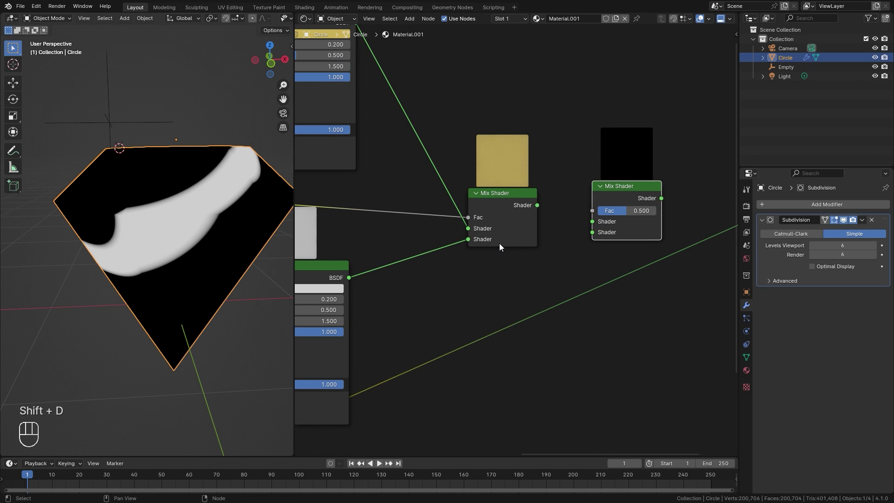
pyautogui.moveTo(537, 205); pyautogui.dragTo(594, 221)
# Connect the duplicated Color Ramp's Color output to the second Mix Shader's Fac input.
pyautogui.scroll(-3, 452, 282)
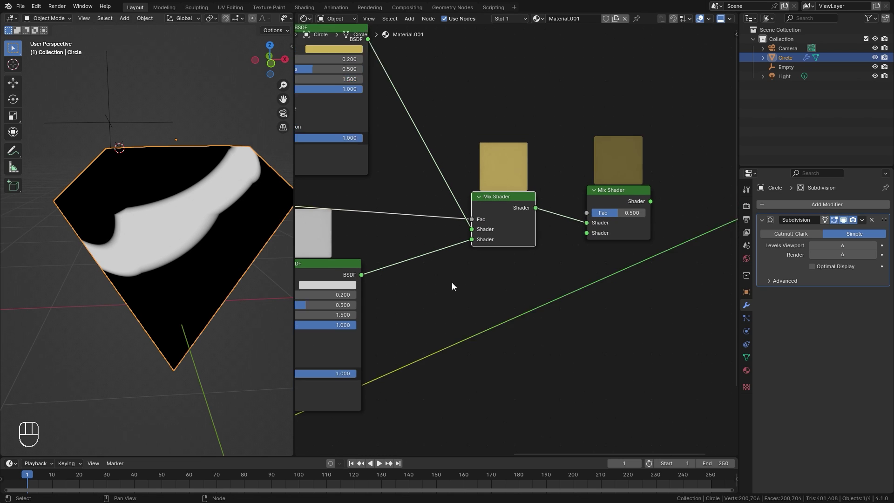
pyautogui.moveTo(416, 275); pyautogui.dragTo(521, 220, button='middle')
pyautogui.moveTo(356, 376); pyautogui.dragTo(343, 392, button='middle')
pyautogui.moveTo(344, 388); pyautogui.dragTo(670, 181)
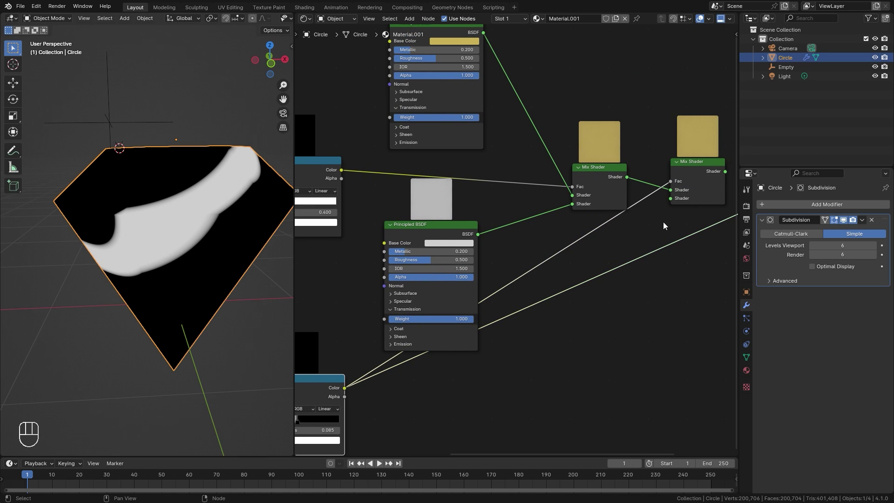
# Duplicate the grey Principled BSDF and place the copy below the two Mix Shaders.
pyautogui.moveTo(580, 234); pyautogui.dragTo(475, 245, button='middle')
pyautogui.scroll(2, 475, 245)
pyautogui.click(313, 240)
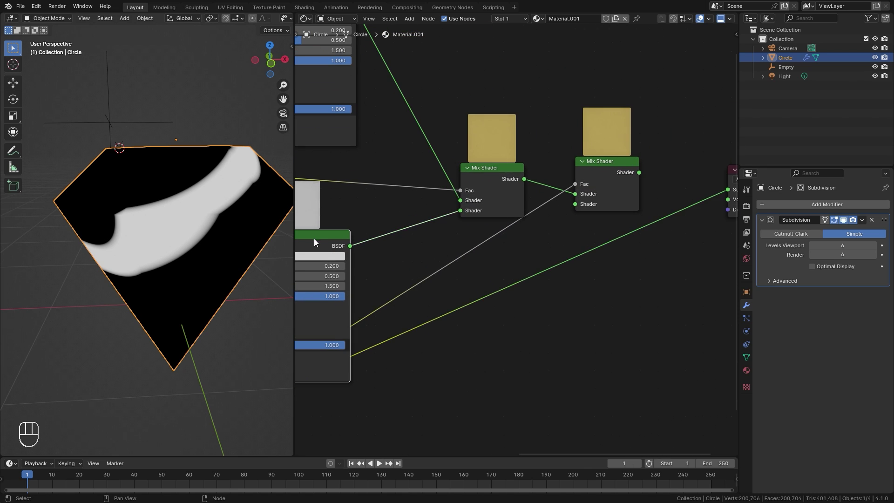
pyautogui.moveTo(314, 239); pyautogui.dragTo(368, 228, button='middle')
pyautogui.hotkey('shift', 'd')
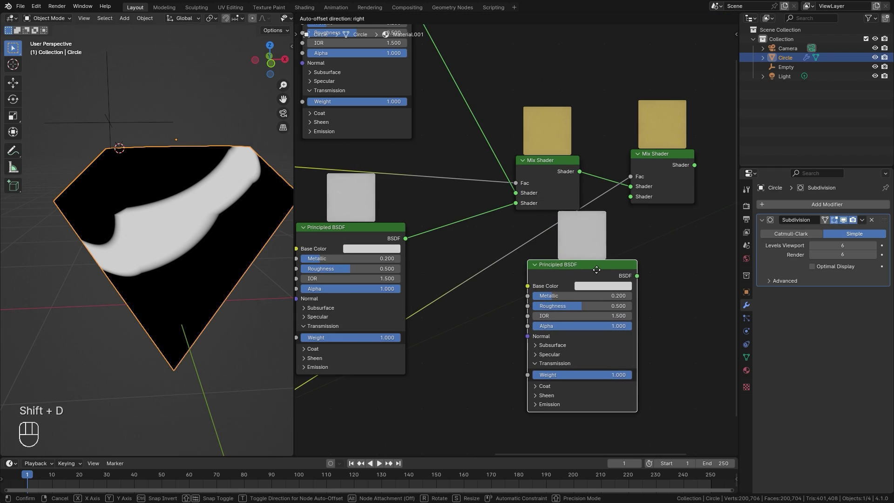
pyautogui.click(579, 285)
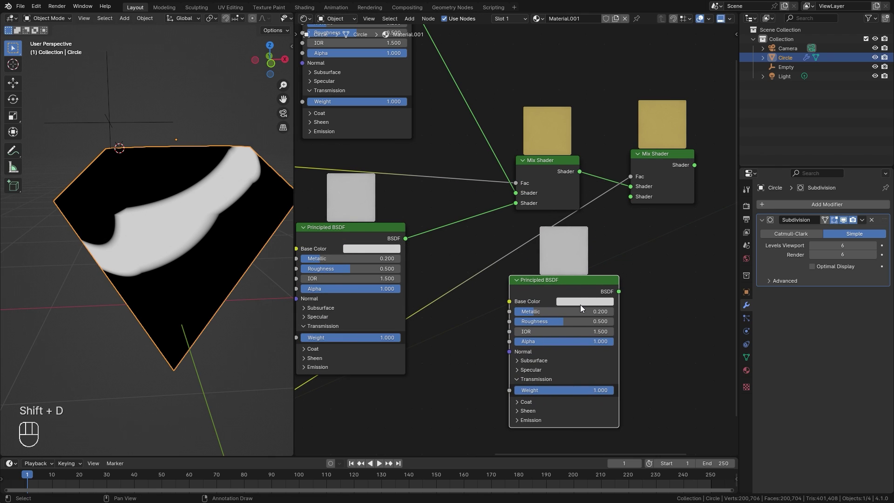
# Set the new Principled BSDF's Base Color to black and connect it to the second Mix Shader's second Shader input.
pyautogui.click(579, 301)
pyautogui.moveTo(647, 217); pyautogui.dragTo(647, 238)
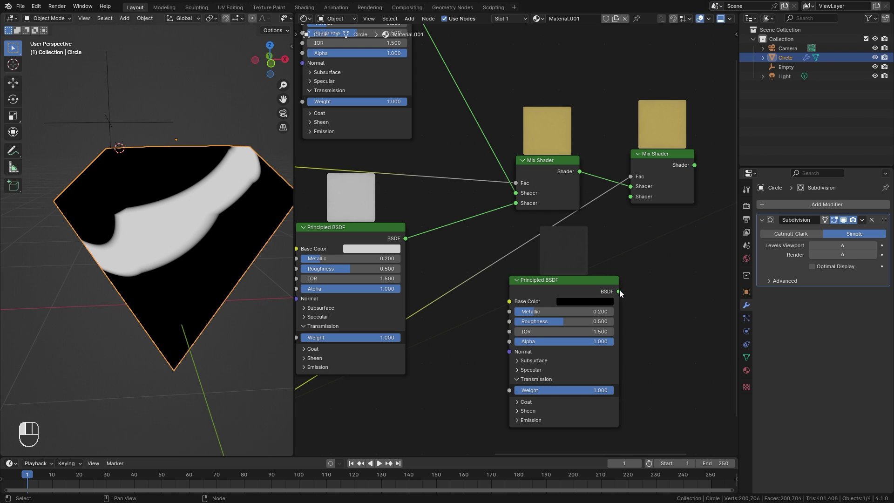
pyautogui.moveTo(619, 292); pyautogui.dragTo(631, 197)
# Connect the second Mix Shader to the Material Output, align it with the first one, and inspect the gem.
pyautogui.moveTo(636, 199); pyautogui.dragTo(516, 237, button='middle')
pyautogui.keyDown('ctrl'); pyautogui.keyDown('shift'); pyautogui.click(545, 209); pyautogui.keyUp('shift'); pyautogui.keyUp('ctrl')
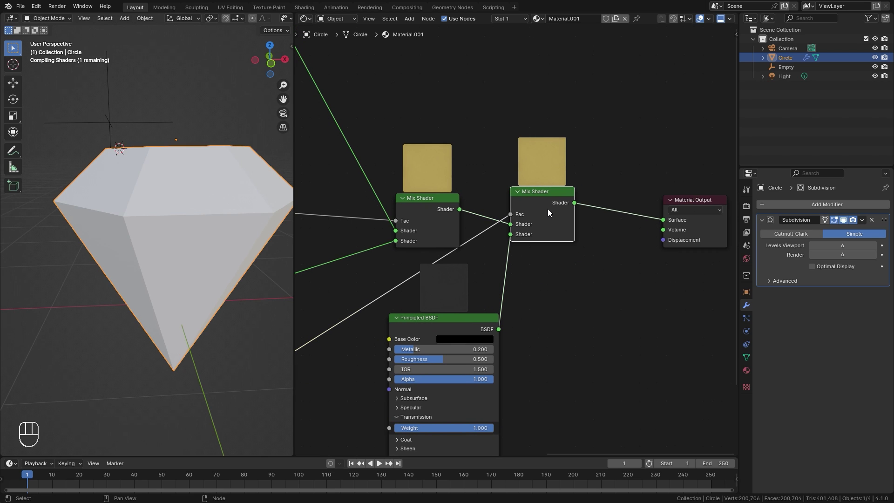
pyautogui.moveTo(548, 208); pyautogui.dragTo(562, 213)
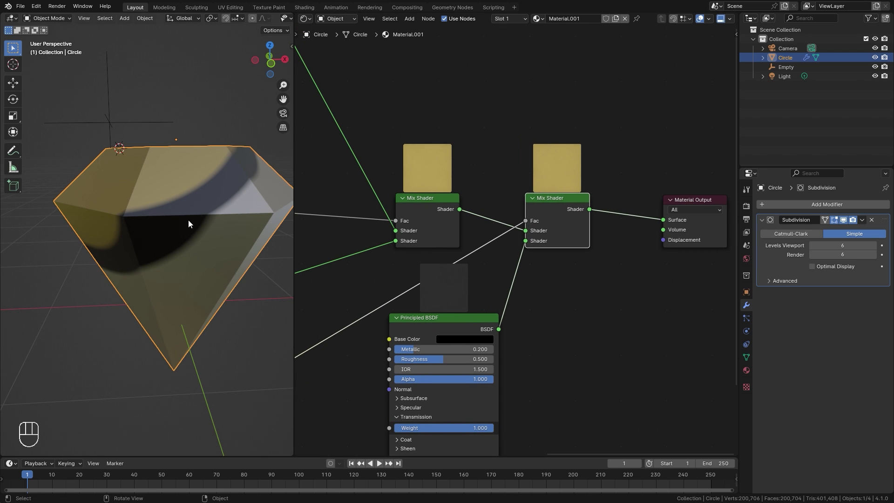
pyautogui.moveTo(188, 220); pyautogui.dragTo(223, 171, button='middle')
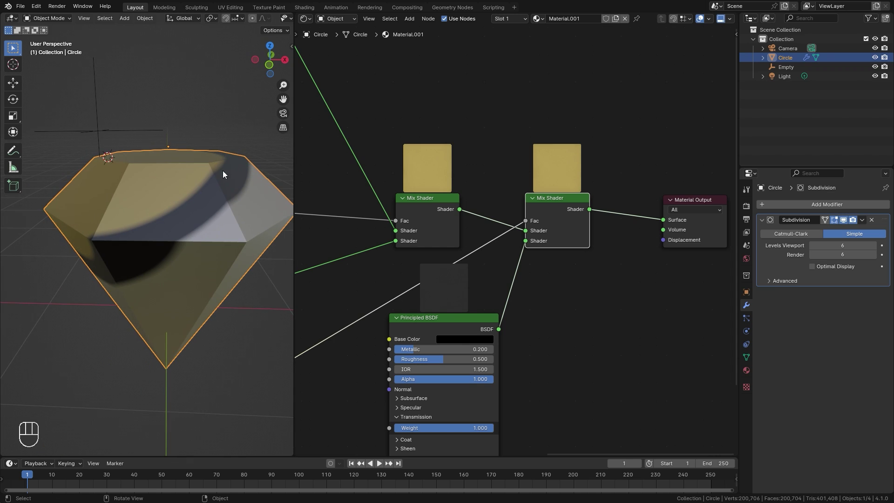
# Try other Base Colors on the black Principled BSDF, including near-white hex F6F6F6, and return it to black.
pyautogui.scroll(1, 461, 325)
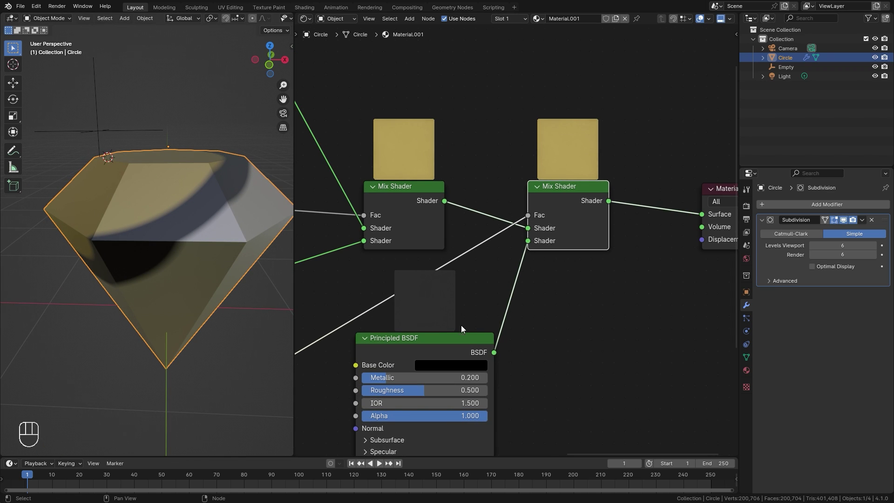
pyautogui.click(447, 366)
pyautogui.moveTo(530, 207); pyautogui.dragTo(531, 187)
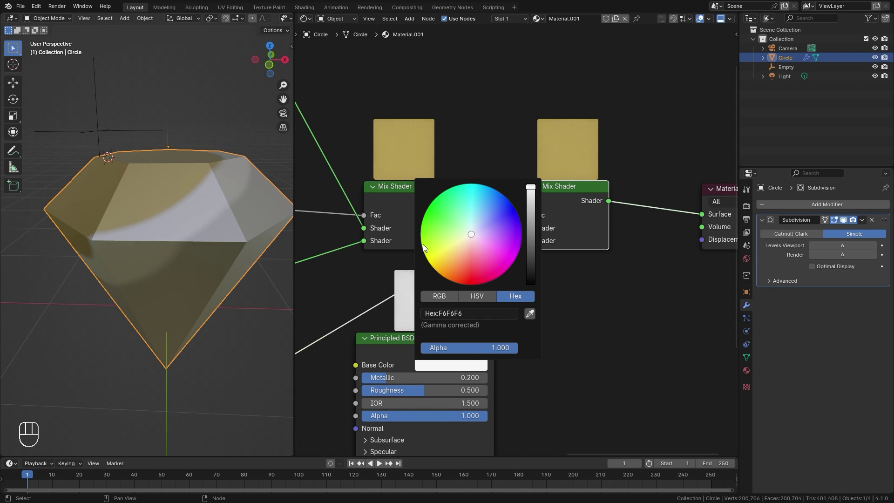
pyautogui.moveTo(423, 244); pyautogui.dragTo(531, 285)
pyautogui.rightClick(528, 229)
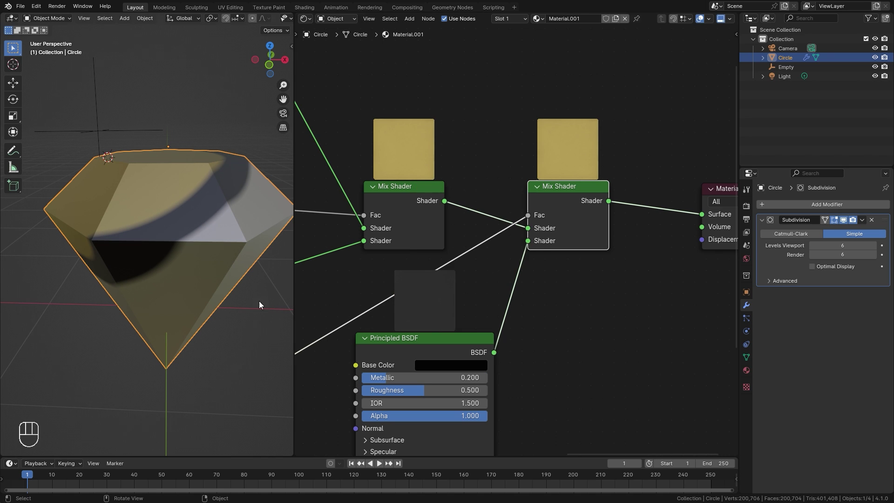
# Lower the black Principled BSDF's Transmission Weight and collapse its Transmission settings.
pyautogui.scroll(-4, 160, 287)
pyautogui.moveTo(161, 287); pyautogui.dragTo(203, 259, button='middle')
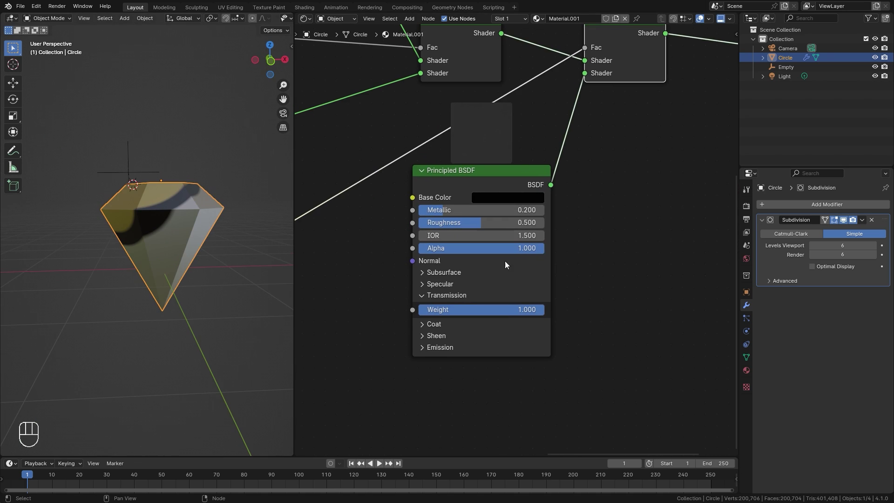
pyautogui.moveTo(538, 309); pyautogui.dragTo(415, 309)
pyautogui.click(431, 297)
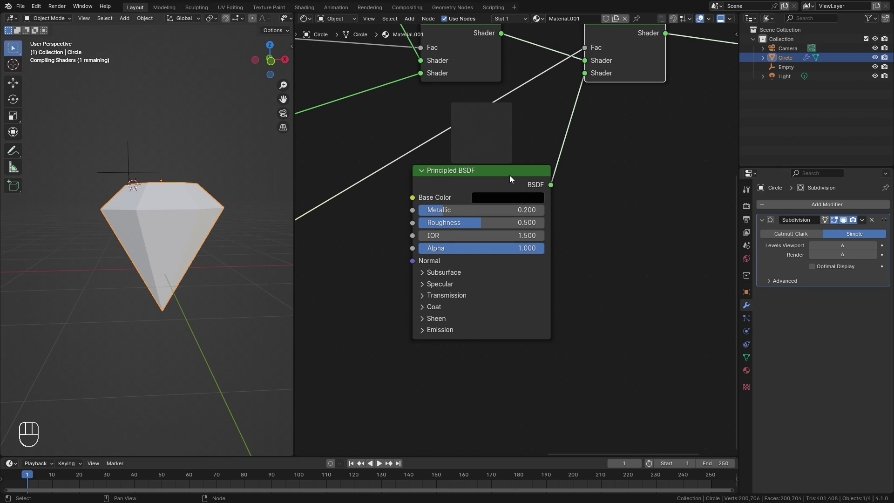
# Move the black Principled BSDF slightly lower and set its Metallic value to 1.000.
pyautogui.moveTo(510, 175); pyautogui.dragTo(523, 216)
pyautogui.moveTo(458, 250); pyautogui.dragTo(552, 250)
pyautogui.scroll(4, 173, 198)
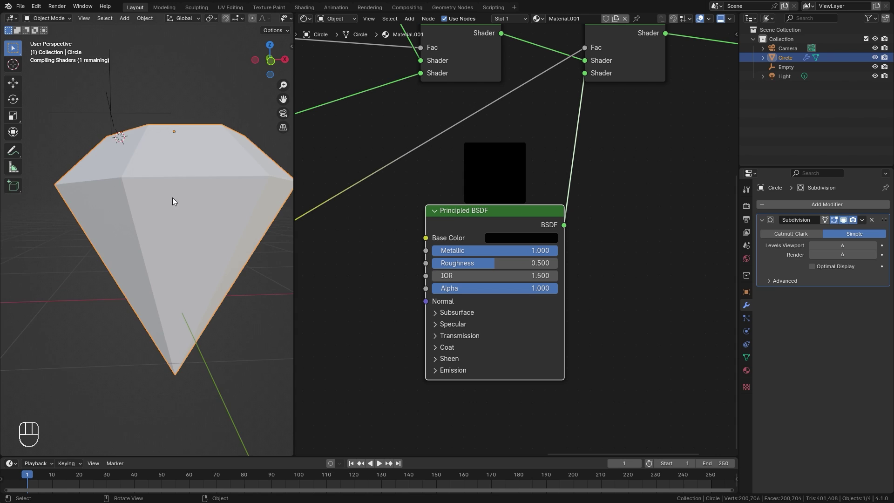
# Inspect the gem's black band and add a Texture Coordinate node in the empty area before the gold Principled BSDF.
pyautogui.moveTo(173, 197); pyautogui.dragTo(183, 211, button='middle')
pyautogui.scroll(2, 166, 227)
pyautogui.scroll(-1, 182, 216)
pyautogui.scroll(-2, 182, 217)
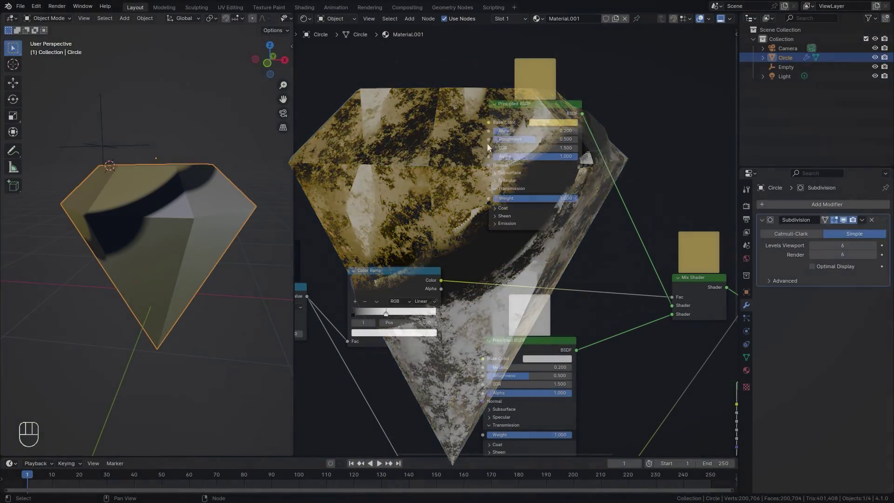
pyautogui.moveTo(489, 139); pyautogui.dragTo(437, 143)
pyautogui.moveTo(363, 150); pyautogui.dragTo(446, 217, button='middle')
pyautogui.scroll(2, 446, 217)
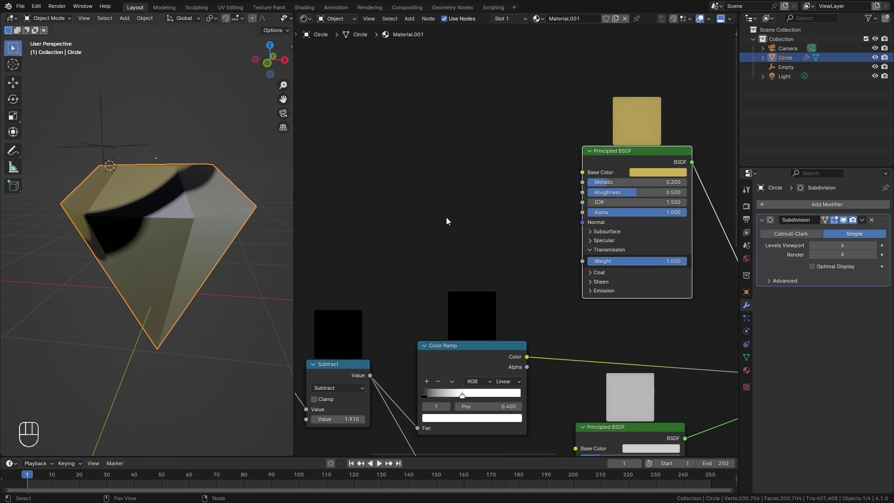
pyautogui.hotkey('shift', 'a')
pyautogui.moveTo(446, 217)
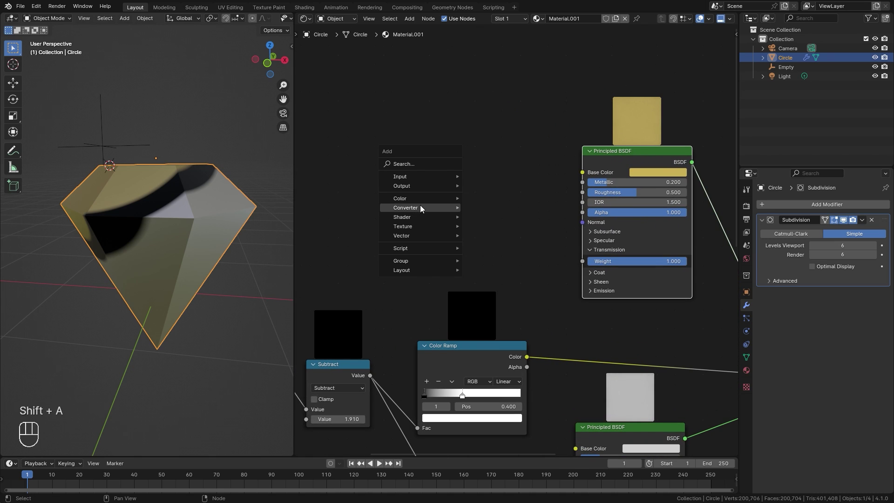
pyautogui.moveTo(395, 176)
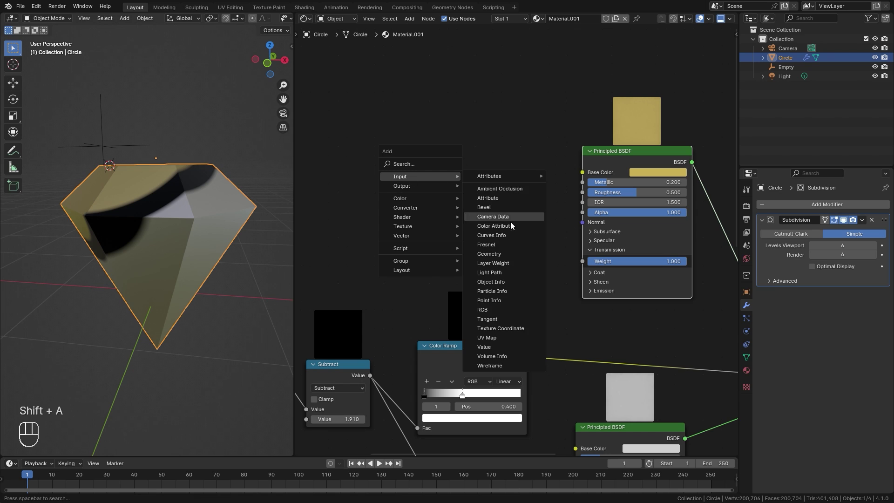
pyautogui.click(508, 328)
pyautogui.click(314, 136)
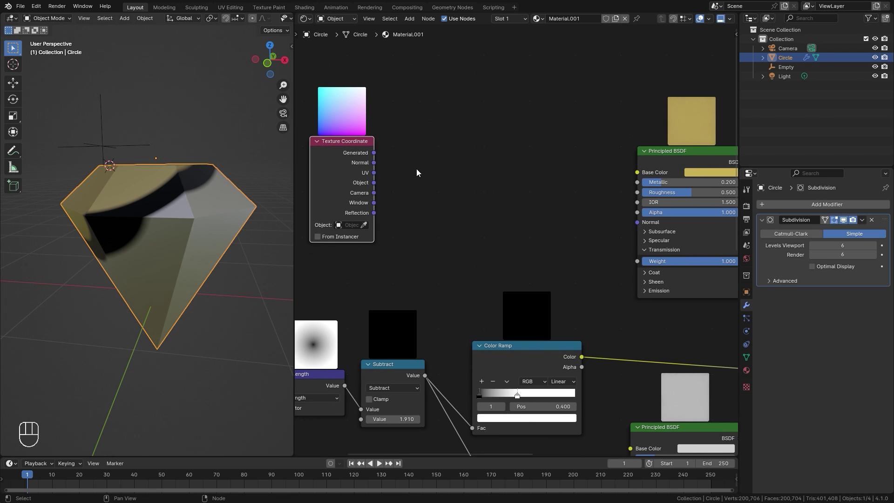
# Add a Noise Texture beside the new Texture Coordinate node and connect the Object output to its Vector input.
pyautogui.scroll(2, 416, 169)
pyautogui.hotkey('shift', 'a')
pyautogui.moveTo(425, 168)
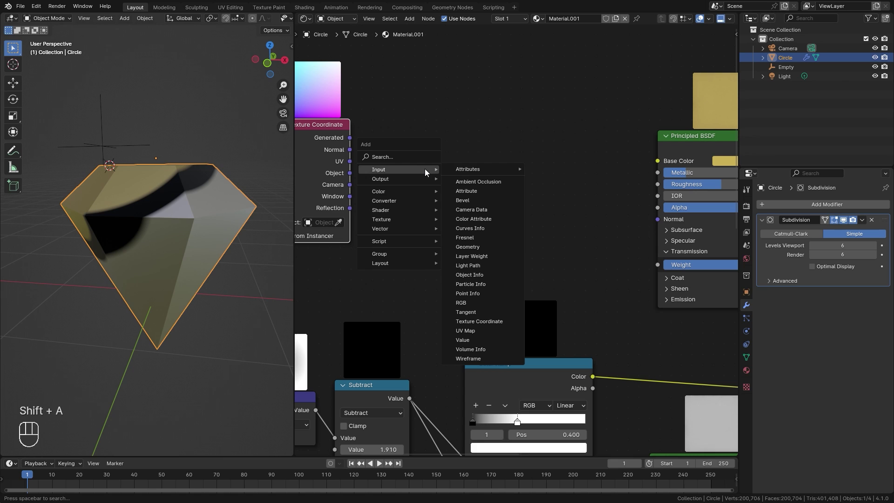
pyautogui.moveTo(400, 220)
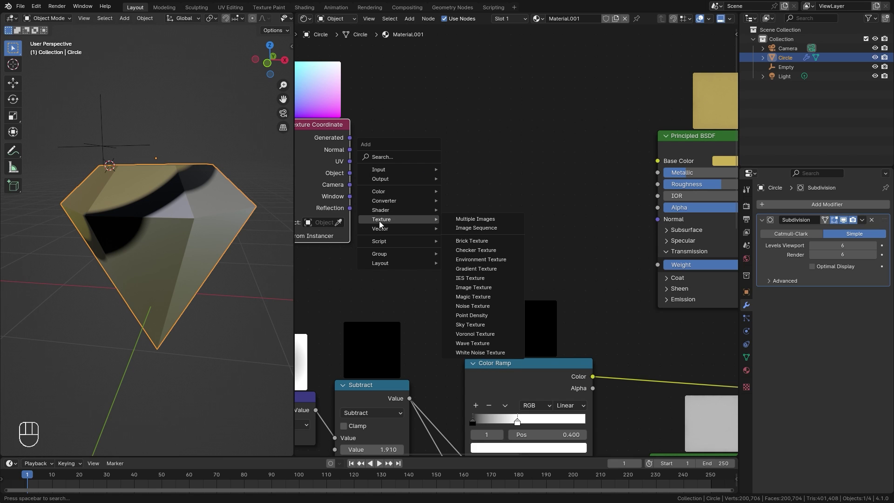
pyautogui.click(464, 305)
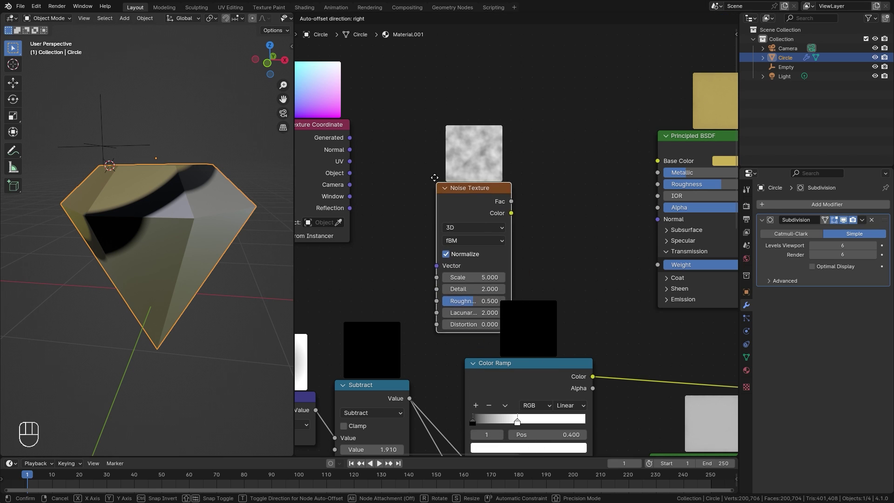
pyautogui.click(395, 103)
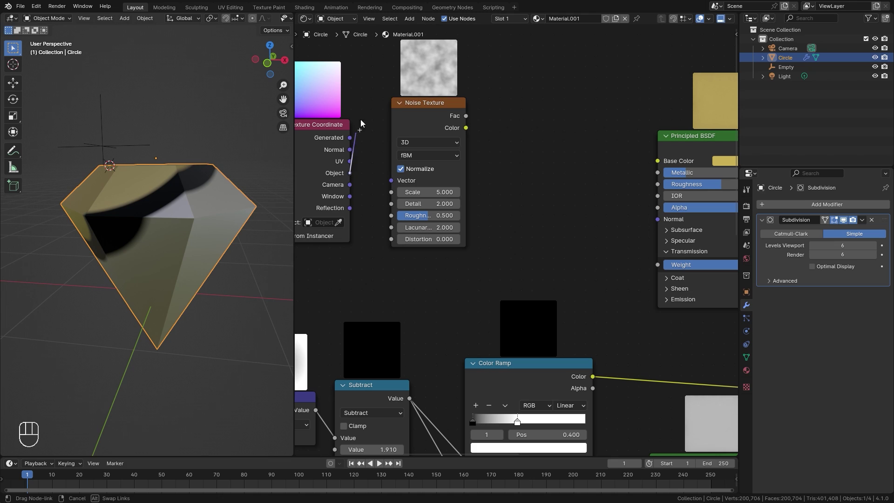
pyautogui.moveTo(350, 172); pyautogui.dragTo(380, 208)
pyautogui.moveTo(391, 184); pyautogui.dragTo(389, 184)
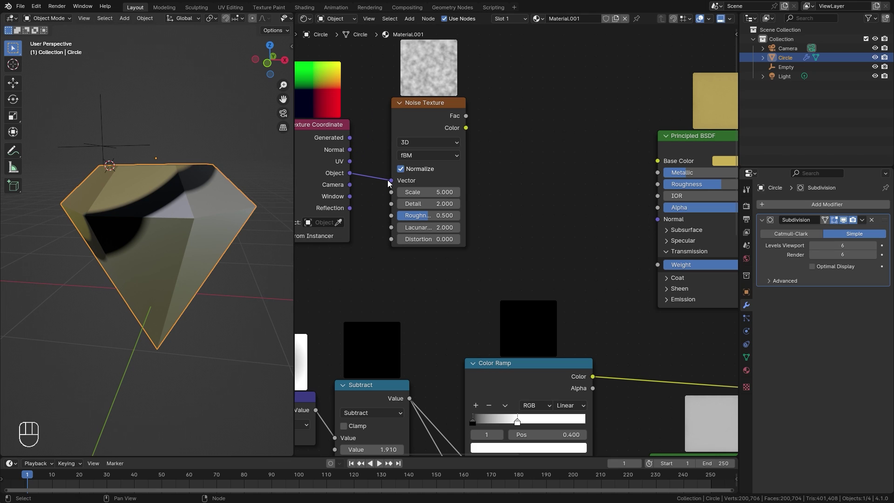
# Preview the Noise Texture on the gem, turn off Normalize, and set Detail to 15.000 and Roughness to 0.900.
pyautogui.keyDown('ctrl'); pyautogui.keyDown('shift'); pyautogui.click(431, 110); pyautogui.keyUp('shift'); pyautogui.keyUp('ctrl')
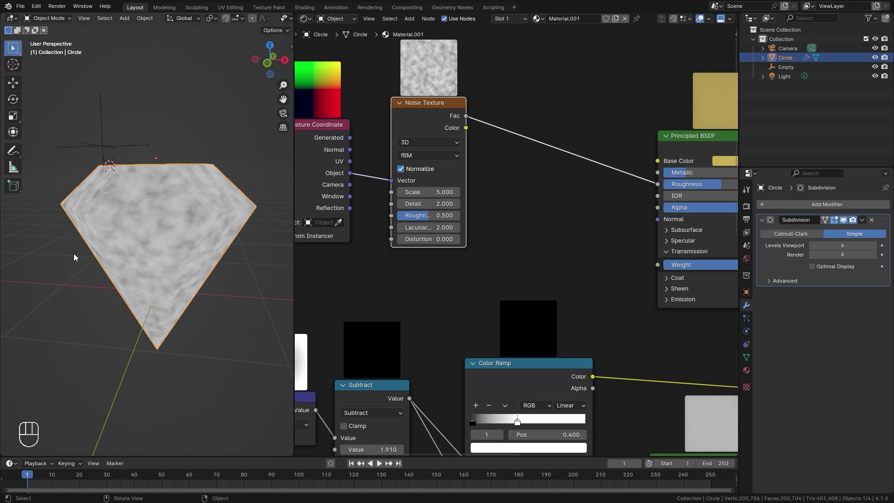
pyautogui.moveTo(73, 253); pyautogui.dragTo(120, 219, button='middle')
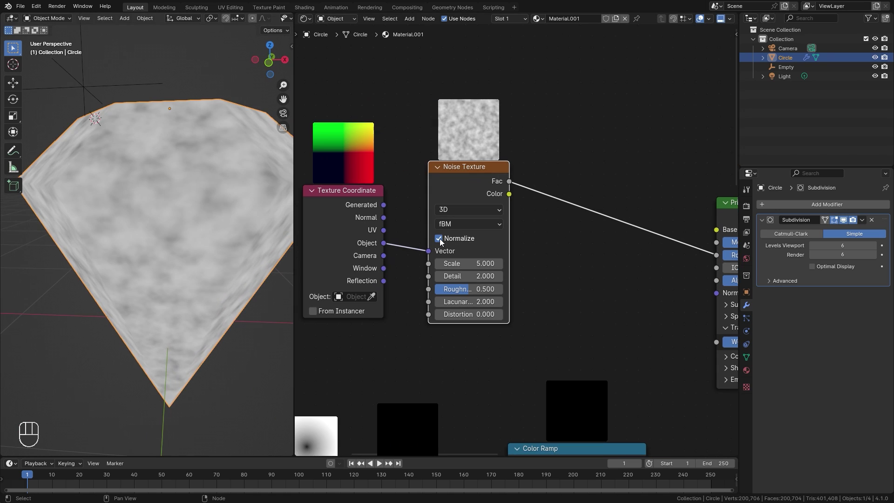
pyautogui.click(439, 240)
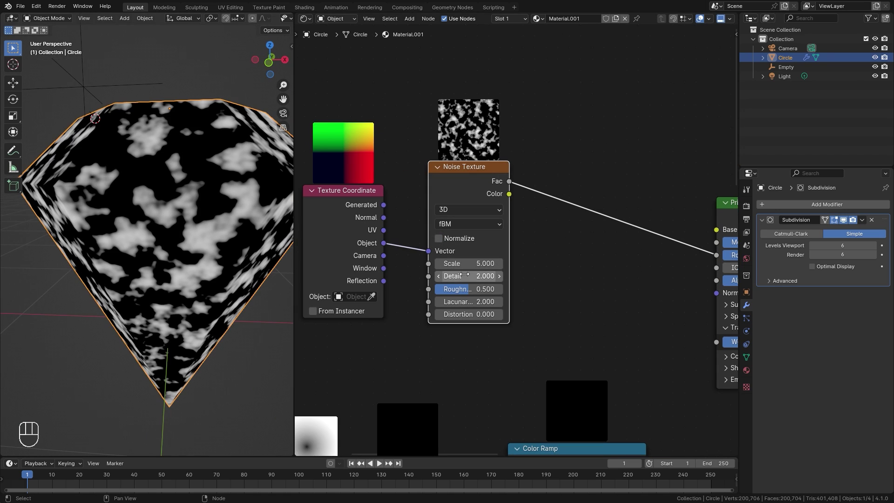
pyautogui.moveTo(466, 276); pyautogui.dragTo(496, 291)
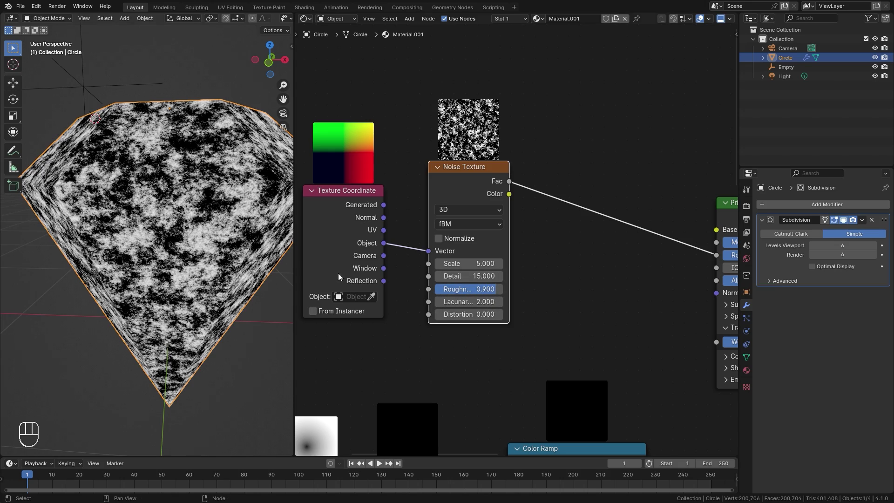
pyautogui.scroll(-2, 139, 247)
pyautogui.moveTo(140, 247); pyautogui.dragTo(132, 266, button='middle')
pyautogui.scroll(4, 132, 266)
pyautogui.scroll(-4, 186, 269)
pyautogui.moveTo(186, 269); pyautogui.dragTo(204, 225, button='middle')
pyautogui.scroll(2, 204, 225)
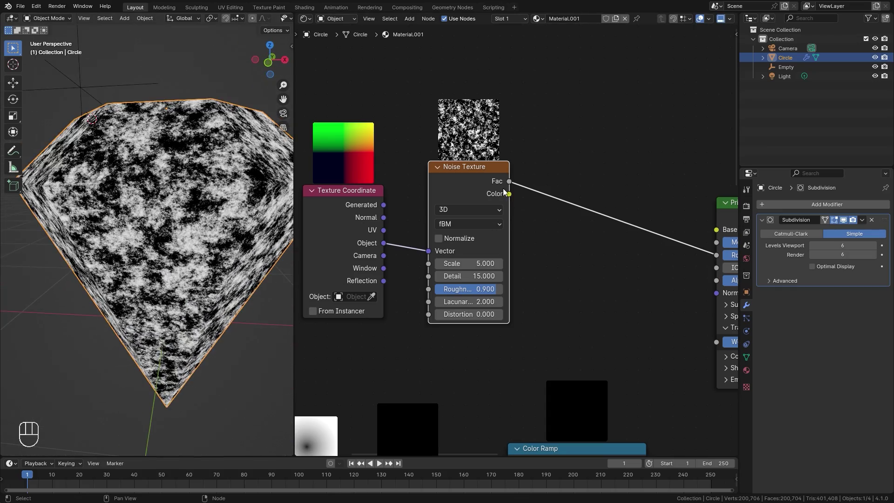
# Insert a Color Ramp after the Noise Texture and connect its Color output to the gold Principled BSDF's Roughness.
pyautogui.moveTo(443, 180); pyautogui.dragTo(423, 173)
pyautogui.rightClick(424, 174)
pyautogui.moveTo(586, 229); pyautogui.dragTo(477, 225, button='middle')
pyautogui.hotkey('shift', 'a')
pyautogui.moveTo(438, 207)
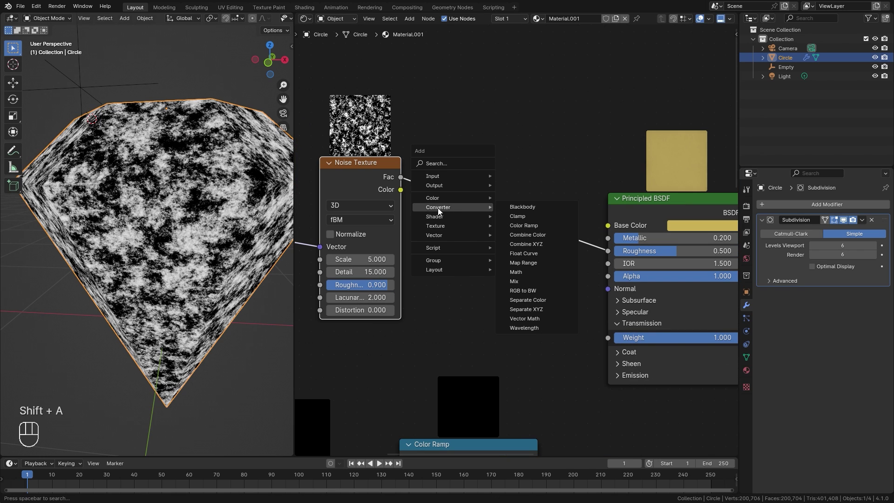
pyautogui.click(524, 226)
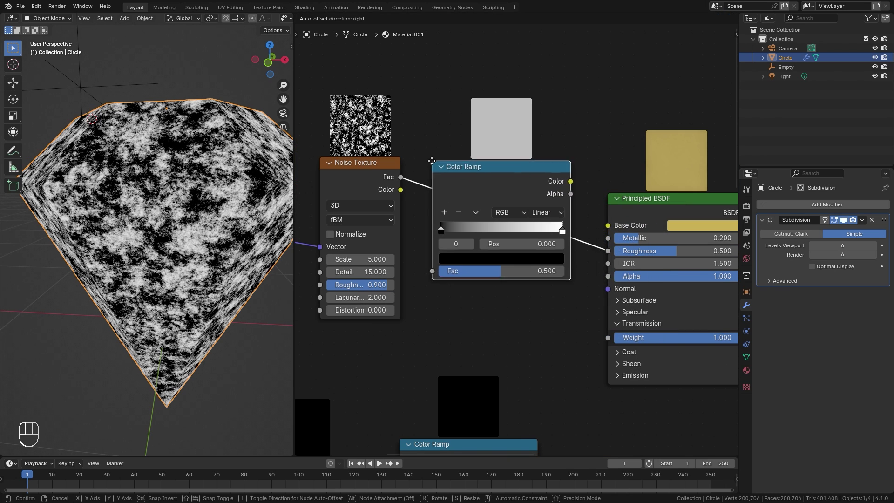
pyautogui.click(435, 182)
pyautogui.scroll(1, 546, 241)
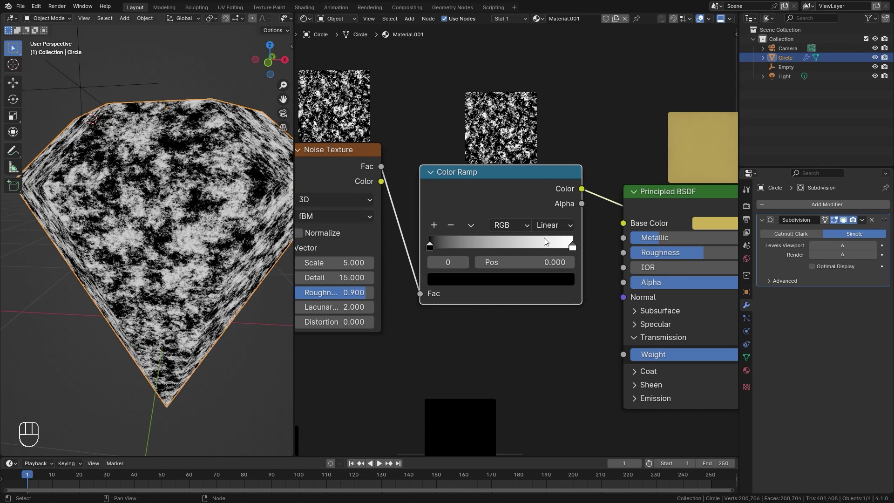
pyautogui.moveTo(580, 190); pyautogui.dragTo(620, 154)
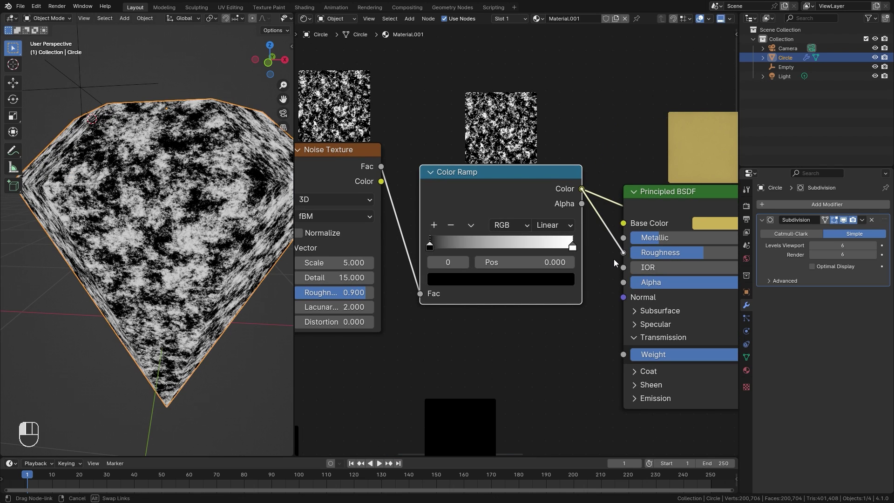
pyautogui.moveTo(614, 258); pyautogui.dragTo(614, 258)
# Preview the gold Principled BSDF on the gem and examine its noise-driven roughness up close.
pyautogui.scroll(-5, 698, 293)
pyautogui.moveTo(703, 296); pyautogui.dragTo(438, 210, button='middle')
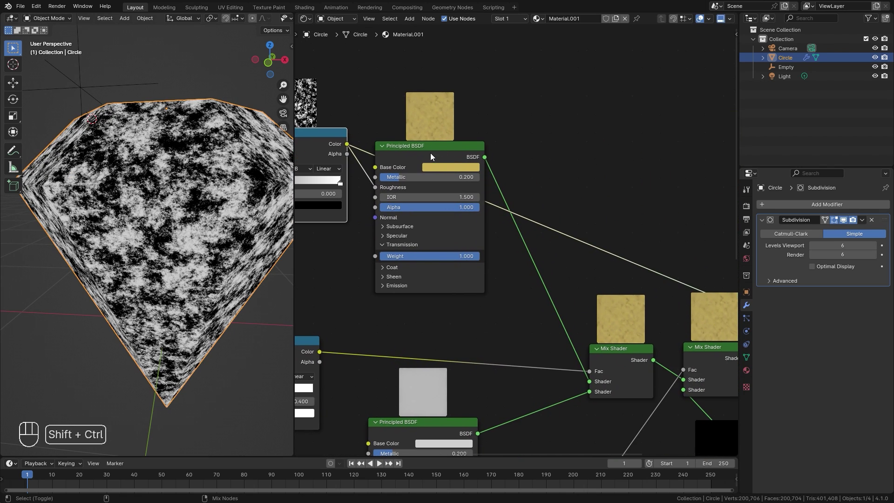
pyautogui.keyDown('ctrl'); pyautogui.keyDown('shift'); pyautogui.click(413, 150); pyautogui.keyUp('shift'); pyautogui.keyUp('ctrl')
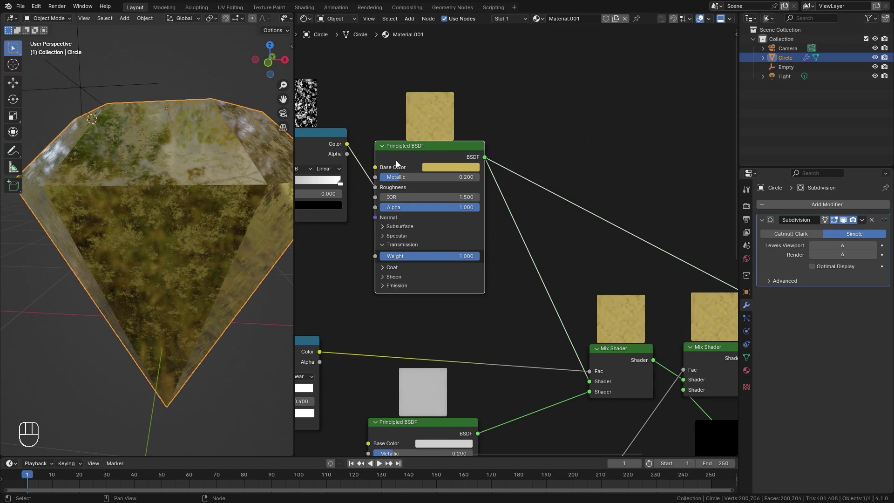
pyautogui.moveTo(396, 161); pyautogui.dragTo(533, 196, button='middle')
pyautogui.moveTo(194, 240); pyautogui.dragTo(150, 215, button='middle')
pyautogui.scroll(3, 150, 216)
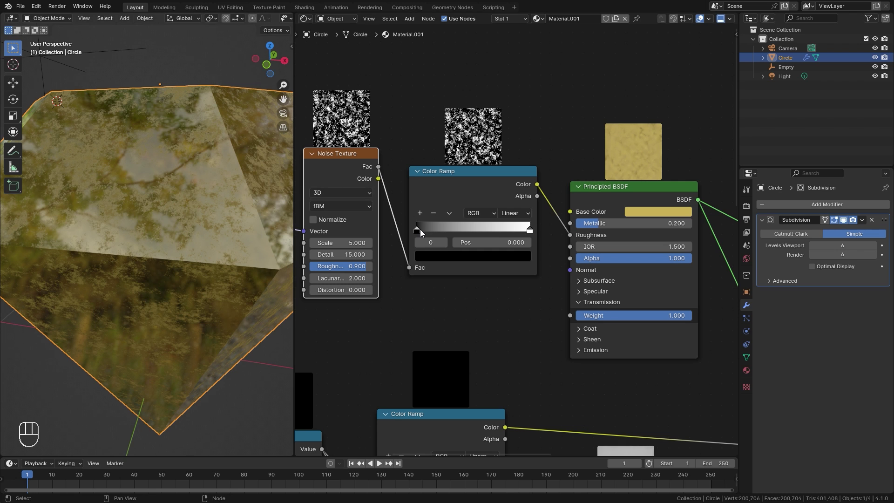
# Lighten the black stop of the gold shader's roughness Color Ramp to hex 212121.
pyautogui.click(472, 255)
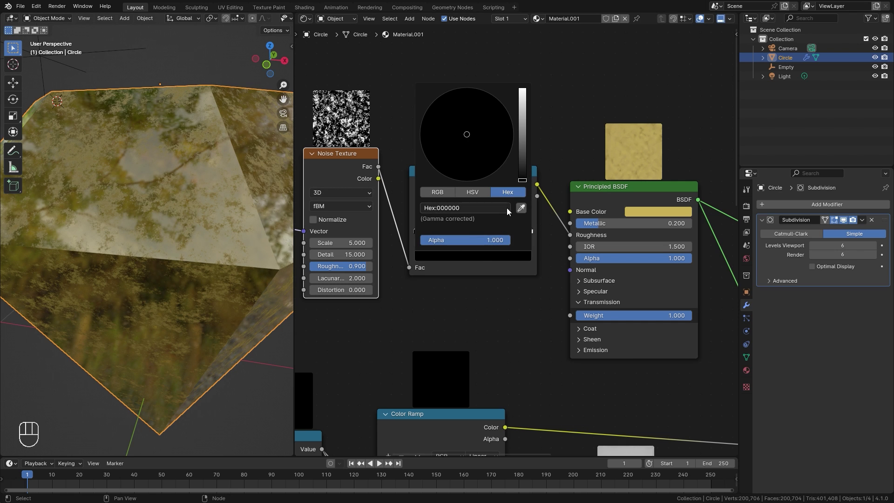
pyautogui.moveTo(524, 181)
pyautogui.mouseDown()
pyautogui.moveTo(523, 88)
pyautogui.moveTo(523, 180)
pyautogui.mouseUp()
pyautogui.moveTo(522, 180)
pyautogui.mouseDown()
pyautogui.moveTo(523, 149)
pyautogui.moveTo(523, 169)
pyautogui.mouseUp()
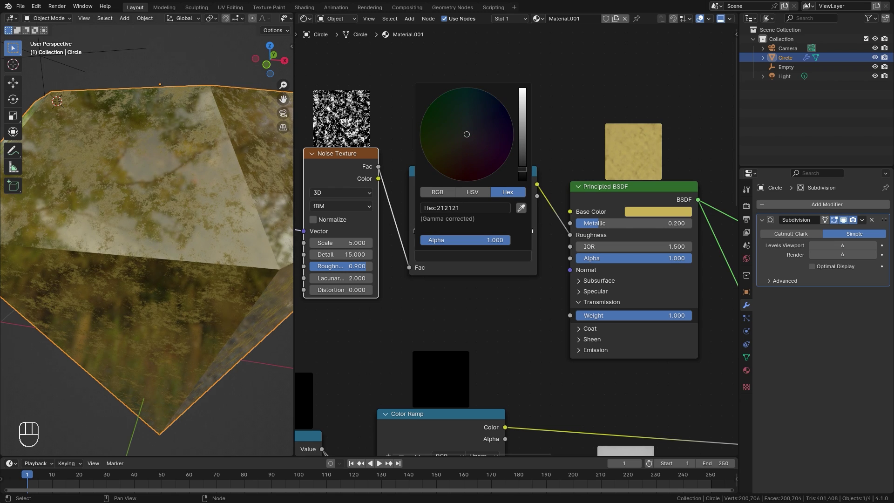
pyautogui.scroll(-3, 161, 289)
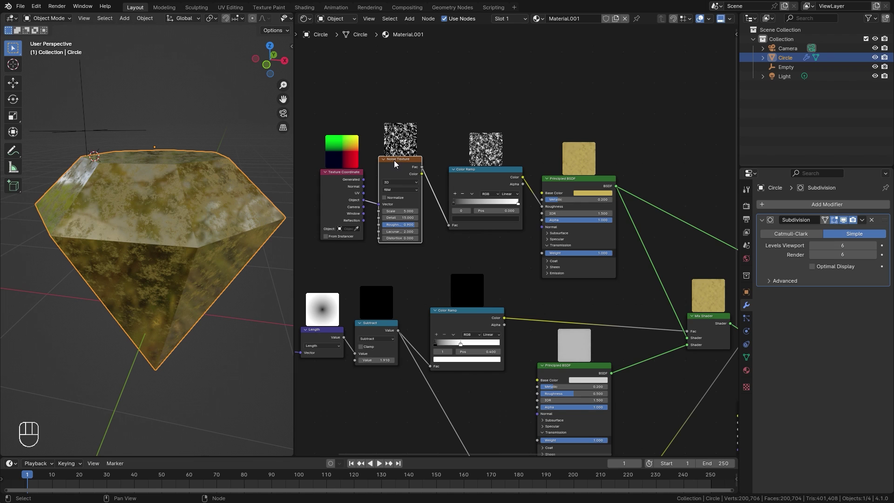
# Duplicate the noise branch's Texture Coordinate, Noise Texture and Color Ramp, and connect the copied ramp's Color to the grey Principled BSDF's Roughness.
pyautogui.moveTo(394, 160); pyautogui.dragTo(414, 128, button='middle')
pyautogui.scroll(-1, 609, 345)
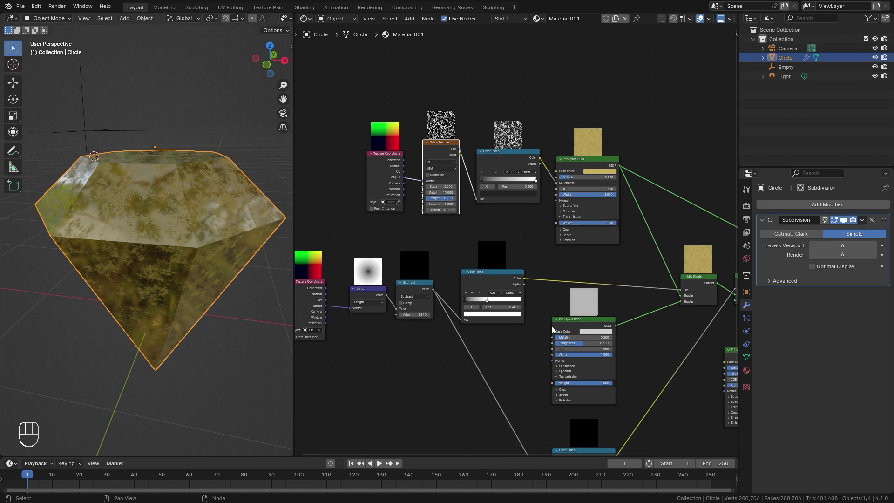
pyautogui.moveTo(551, 326); pyautogui.dragTo(426, 221, button='middle')
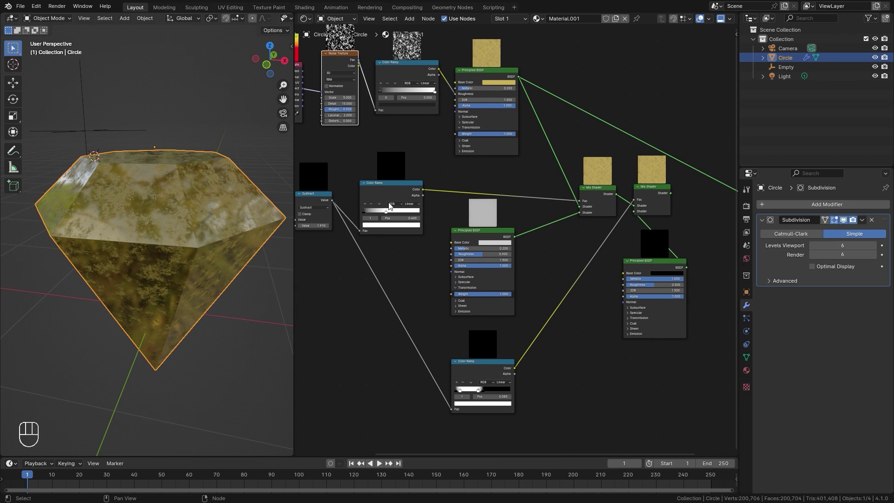
pyautogui.moveTo(342, 122); pyautogui.dragTo(455, 185, button='middle')
pyautogui.moveTo(328, 120); pyautogui.dragTo(544, 158)
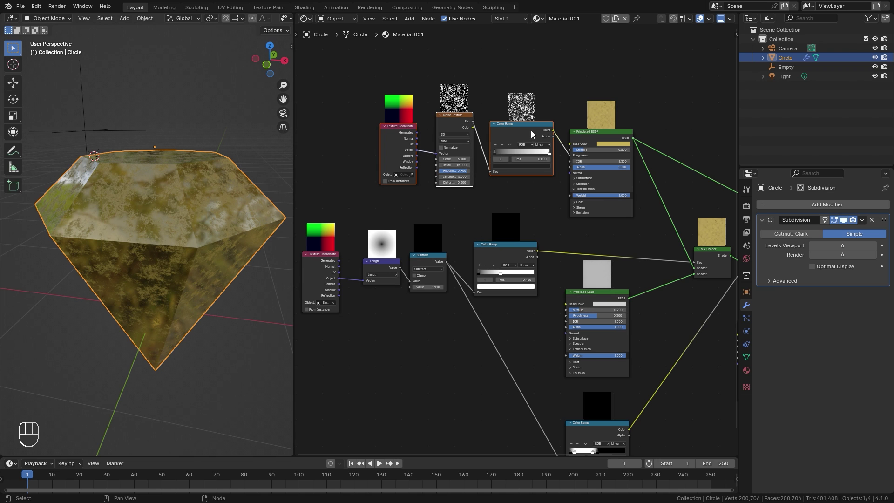
pyautogui.hotkey('shift', 'd')
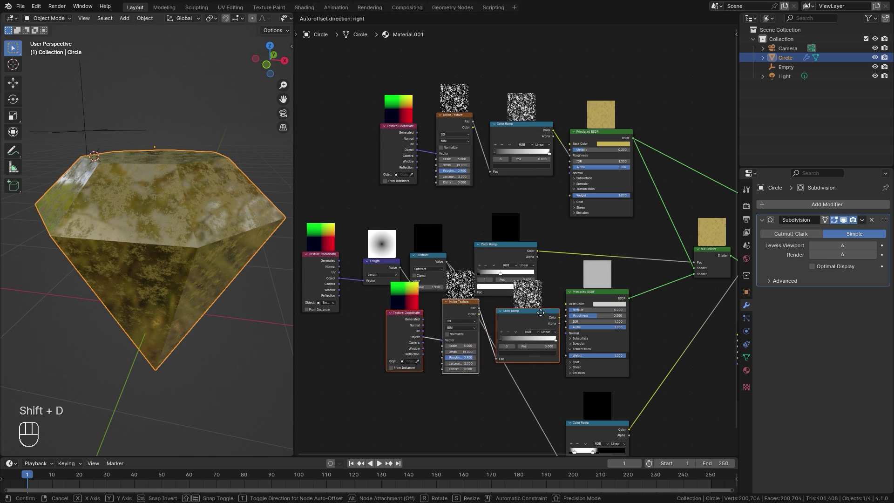
pyautogui.click(479, 376)
pyautogui.scroll(5, 513, 249)
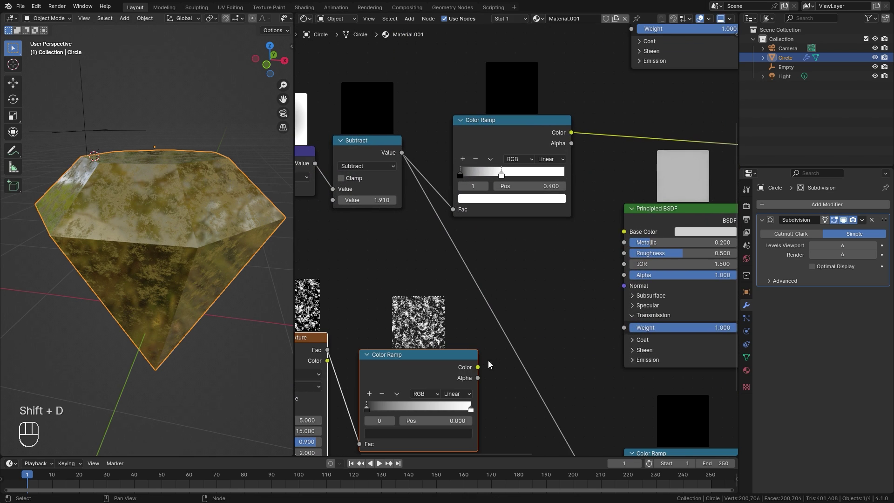
pyautogui.moveTo(477, 367); pyautogui.dragTo(624, 253)
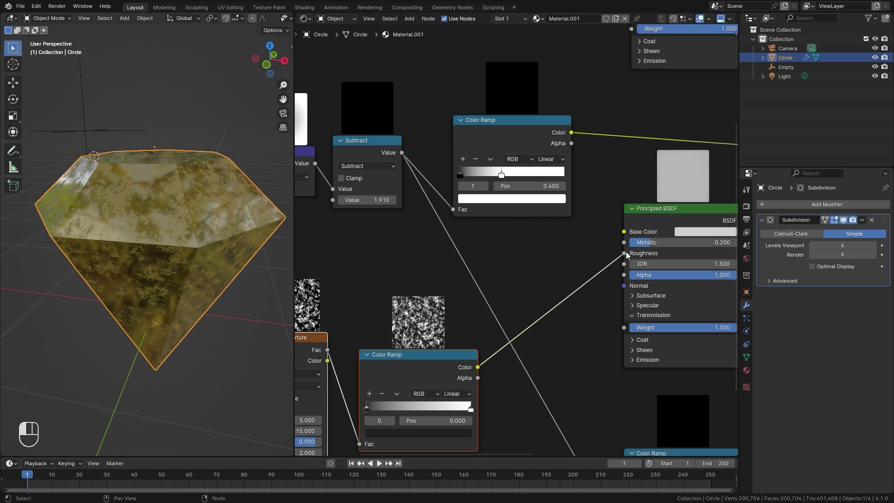
# Preview the grey Principled BSDF on the gem and examine its surface roughness.
pyautogui.moveTo(686, 192); pyautogui.dragTo(500, 203, button='middle')
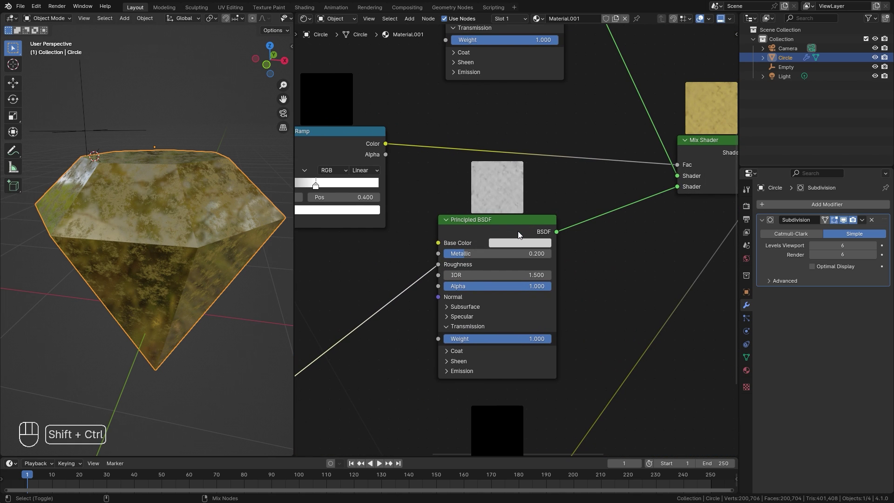
pyautogui.keyDown('ctrl'); pyautogui.keyDown('shift'); pyautogui.click(526, 220); pyautogui.keyUp('shift'); pyautogui.keyUp('ctrl')
pyautogui.scroll(-1, 485, 240)
pyautogui.moveTo(219, 289); pyautogui.dragTo(190, 222, button='middle')
pyautogui.moveTo(384, 245); pyautogui.dragTo(581, 198, button='middle')
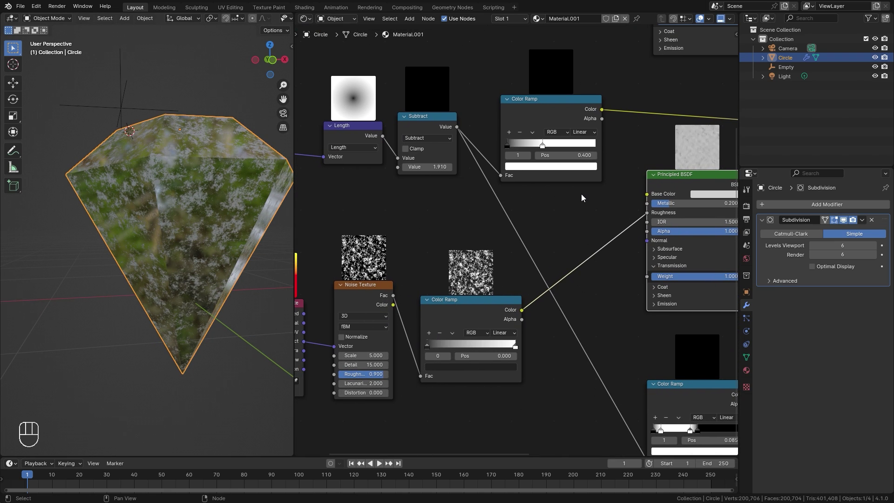
# Preview the gold branch's roughness Color Ramp and the grey branch's Noise Texture on the gem to compare their patterns.
pyautogui.moveTo(640, 70); pyautogui.dragTo(608, 269, button='middle')
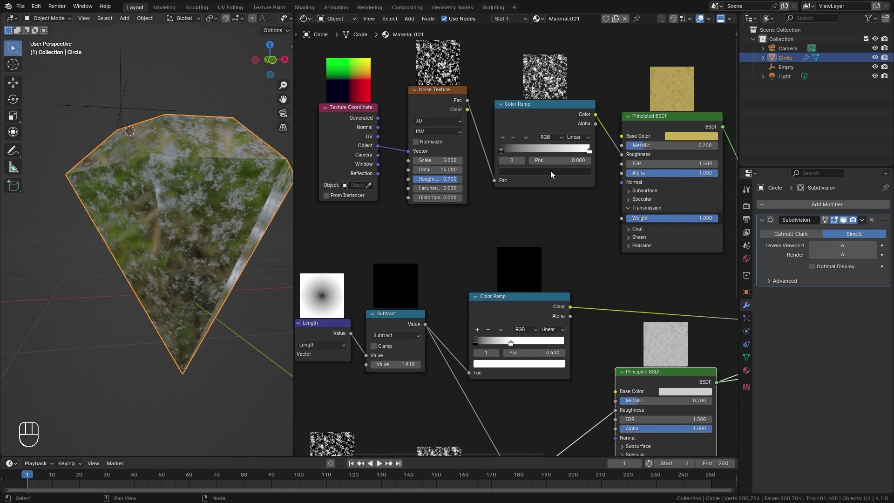
pyautogui.keyDown('ctrl'); pyautogui.keyDown('shift'); pyautogui.click(535, 115); pyautogui.keyUp('shift'); pyautogui.keyUp('ctrl')
pyautogui.moveTo(452, 336); pyautogui.dragTo(476, 212, button='middle')
pyautogui.keyDown('ctrl'); pyautogui.keyDown('shift'); pyautogui.click(349, 375); pyautogui.keyUp('shift'); pyautogui.keyUp('ctrl')
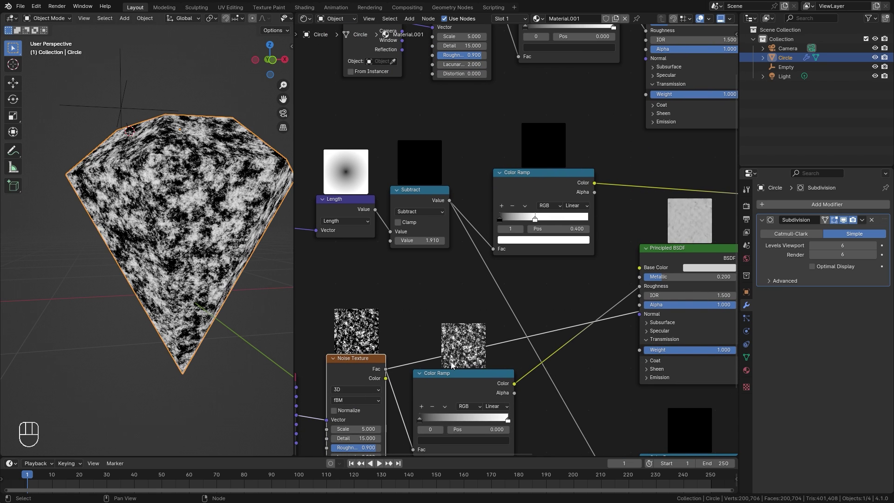
# Switch the grey shader's roughness Noise Texture to 4D and set its W value to 105.6.
pyautogui.moveTo(454, 362); pyautogui.dragTo(534, 254, button='middle')
pyautogui.scroll(3, 534, 253)
pyautogui.click(384, 289)
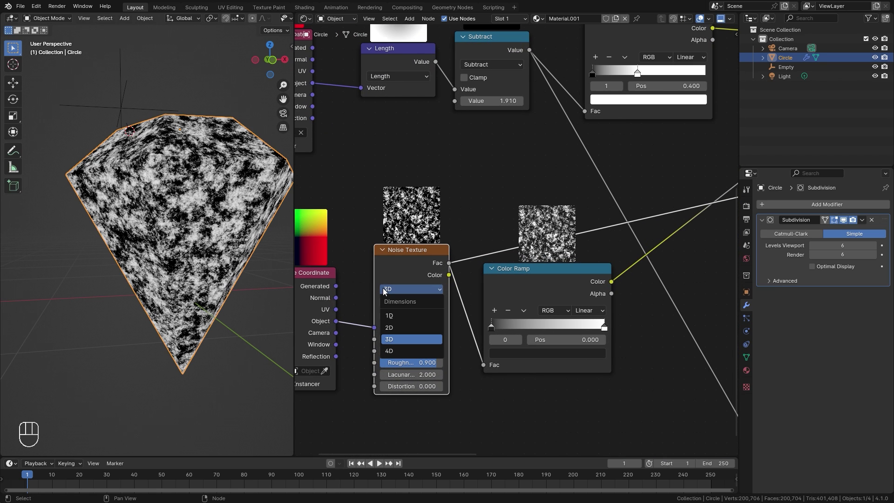
pyautogui.click(394, 351)
pyautogui.moveTo(391, 339); pyautogui.dragTo(419, 339)
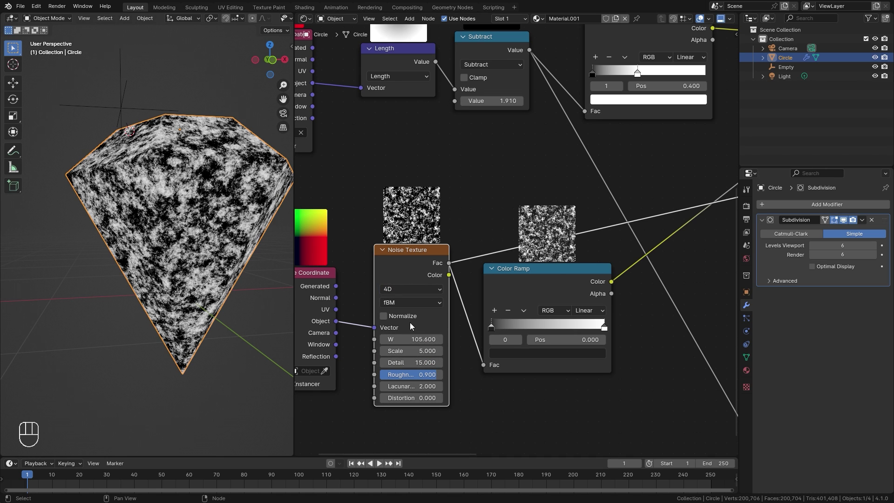
pyautogui.moveTo(196, 223); pyautogui.dragTo(198, 153, button='middle')
pyautogui.scroll(3, 611, 288)
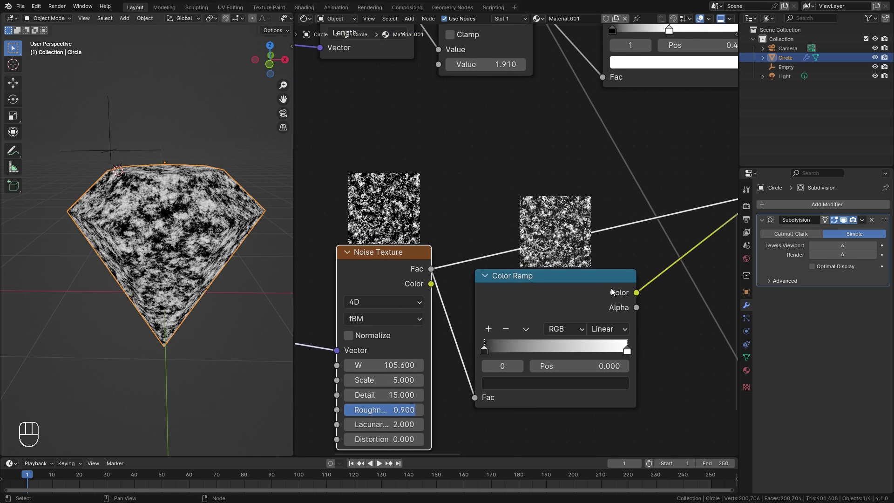
# Preview the grey Principled BSDF on the gem.
pyautogui.moveTo(715, 230); pyautogui.dragTo(531, 312, button='middle')
pyautogui.scroll(-6, 552, 256)
pyautogui.keyDown('ctrl'); pyautogui.keyDown('shift'); pyautogui.click(655, 195); pyautogui.keyUp('shift'); pyautogui.keyUp('ctrl')
# Lighten the dark stop of the grey shader's roughness Color Ramp to about hex 3F3F3F, with its position at 0.
pyautogui.moveTo(382, 350); pyautogui.dragTo(443, 299, button='middle')
pyautogui.scroll(7, 443, 299)
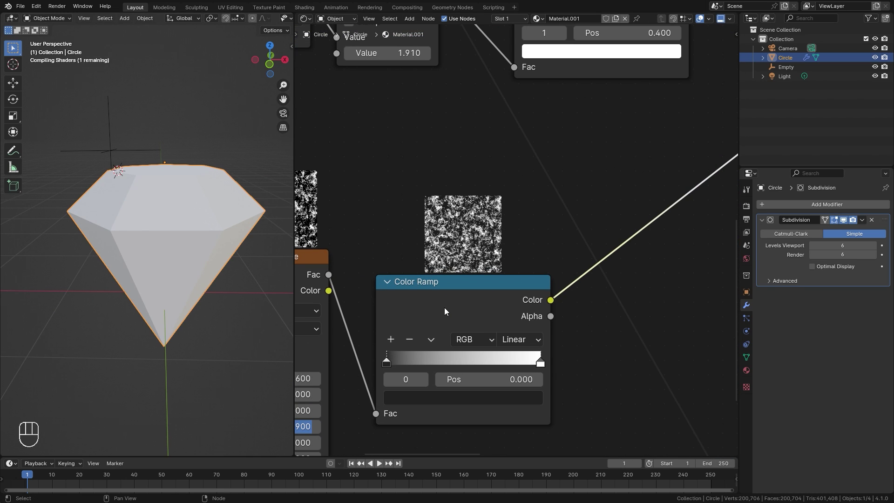
pyautogui.scroll(-3, 487, 237)
pyautogui.moveTo(599, 223); pyautogui.dragTo(571, 208, button='middle')
pyautogui.scroll(3, 488, 295)
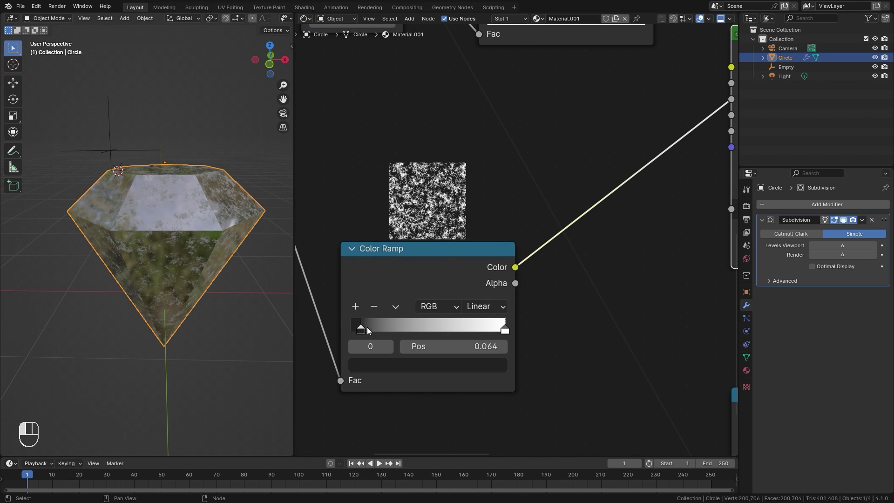
pyautogui.moveTo(368, 330); pyautogui.dragTo(350, 329)
pyautogui.click(427, 365)
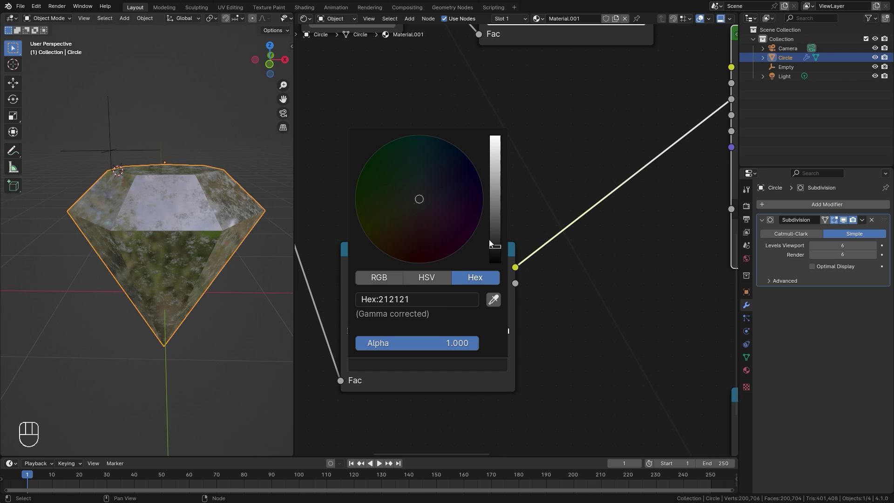
pyautogui.moveTo(494, 244); pyautogui.dragTo(495, 238)
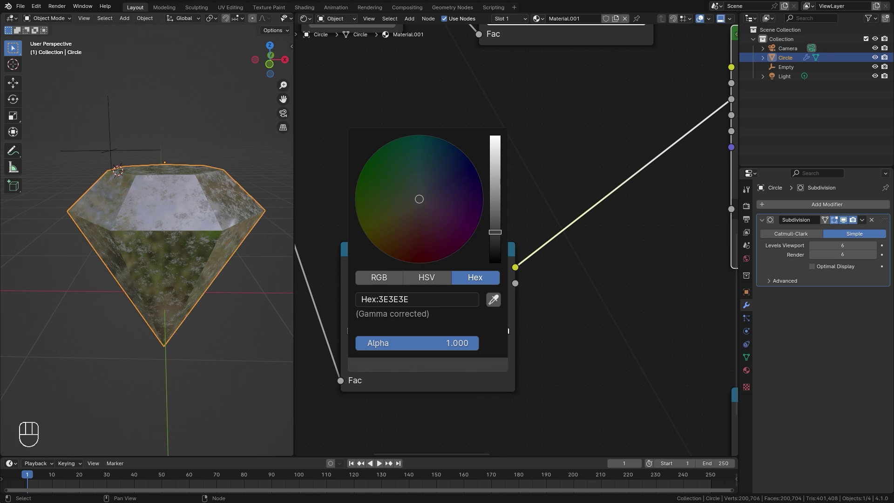
pyautogui.moveTo(275, 247); pyautogui.dragTo(179, 247, button='middle')
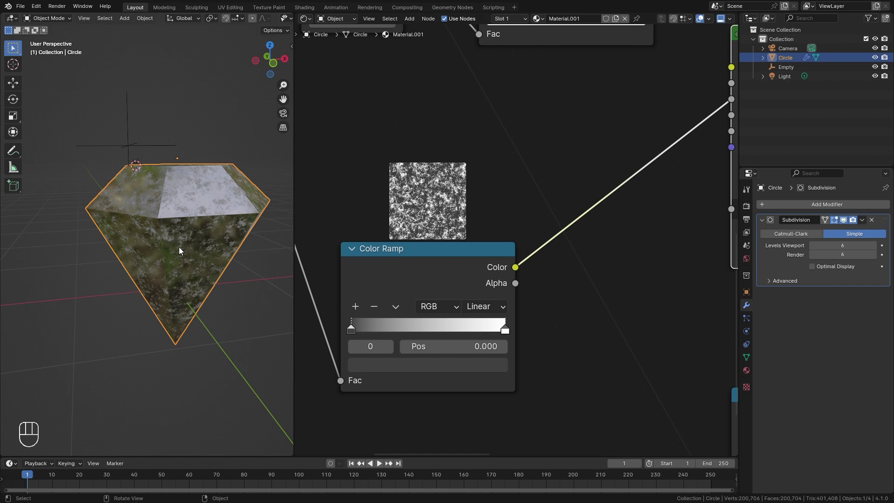
# Duplicate the grey shader's noise branch beneath the black Principled BSDF and connect the copied ramp's Color to that shader's Roughness.
pyautogui.moveTo(549, 341); pyautogui.dragTo(347, 212)
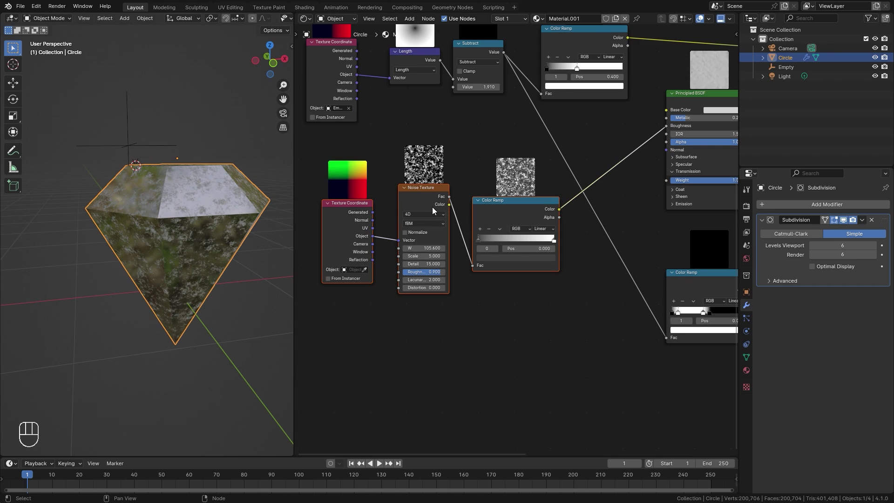
pyautogui.hotkey('shift', 'd')
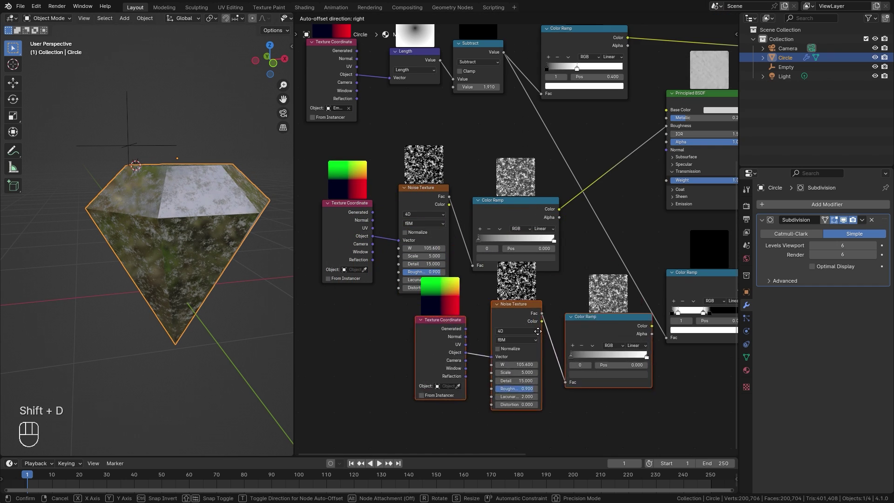
pyautogui.click(613, 368)
pyautogui.moveTo(613, 369); pyautogui.dragTo(317, 330, button='middle')
pyautogui.press('g')
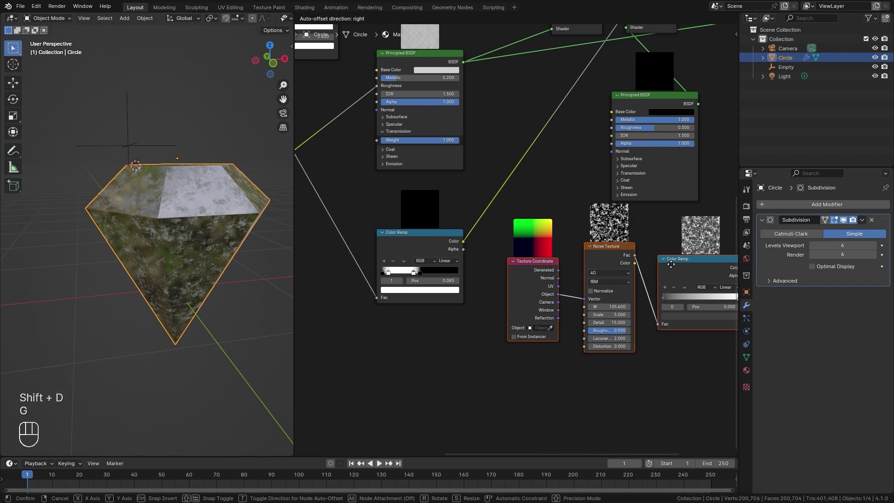
pyautogui.click(596, 253)
pyautogui.moveTo(596, 253); pyautogui.dragTo(474, 298, button='middle')
pyautogui.scroll(3, 474, 299)
pyautogui.moveTo(643, 342); pyautogui.dragTo(478, 158)
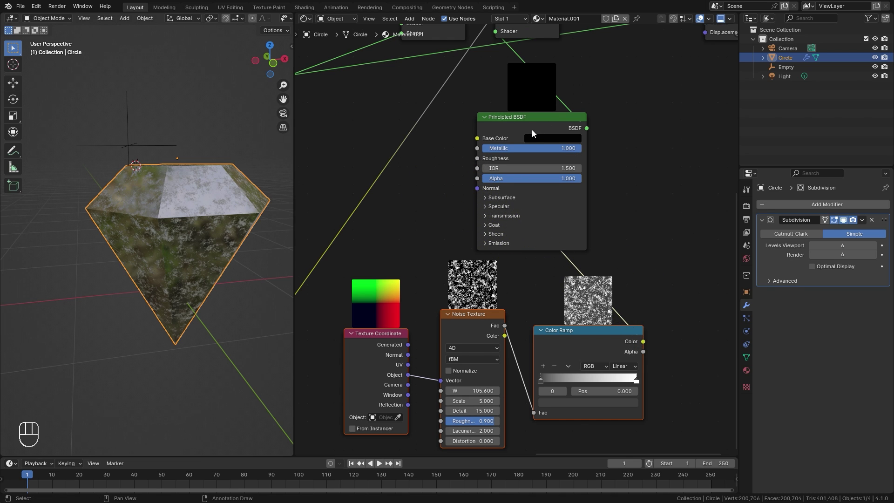
# Preview the final Mix Shader on the gem and view the black transition band up close.
pyautogui.scroll(1, 535, 252)
pyautogui.scroll(-3, 541, 312)
pyautogui.moveTo(568, 155); pyautogui.dragTo(513, 282, button='middle')
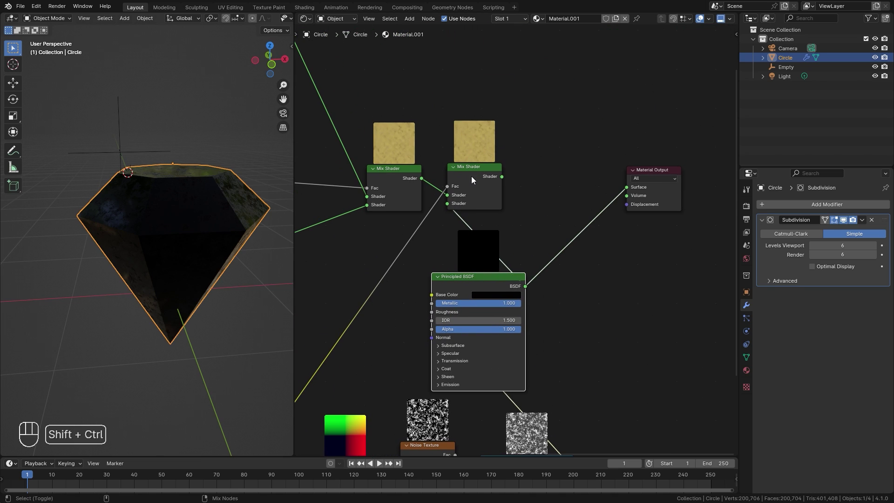
pyautogui.keyDown('ctrl'); pyautogui.keyDown('shift'); pyautogui.click(471, 176); pyautogui.keyUp('shift'); pyautogui.keyUp('ctrl')
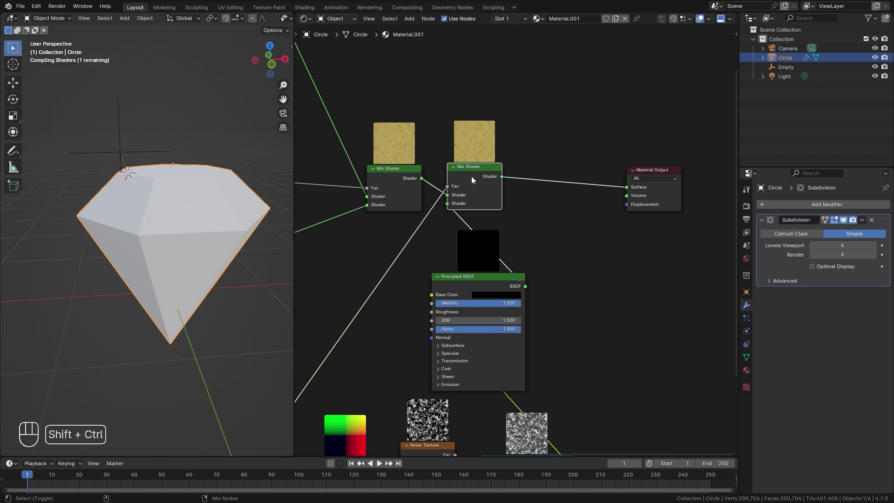
pyautogui.scroll(2, 187, 247)
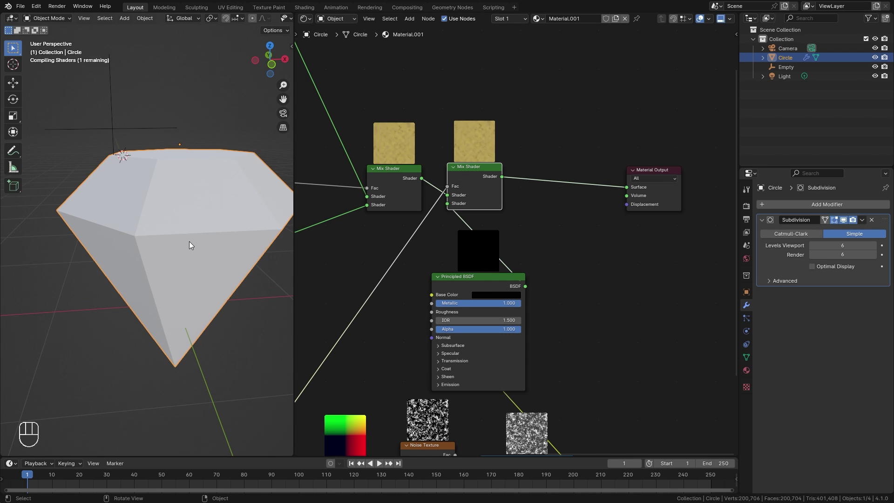
pyautogui.scroll(2, 189, 241)
pyautogui.keyDown('shift'); pyautogui.moveTo(201, 227); pyautogui.dragTo(159, 212, button='middle'); pyautogui.keyUp('shift')
# Darken the dark stop of the black shader's roughness Color Ramp to near black and move it to position 0.573.
pyautogui.moveTo(516, 374); pyautogui.dragTo(531, 225, button='middle')
pyautogui.scroll(4, 531, 225)
pyautogui.moveTo(566, 335); pyautogui.dragTo(514, 255, button='middle')
pyautogui.scroll(1, 513, 254)
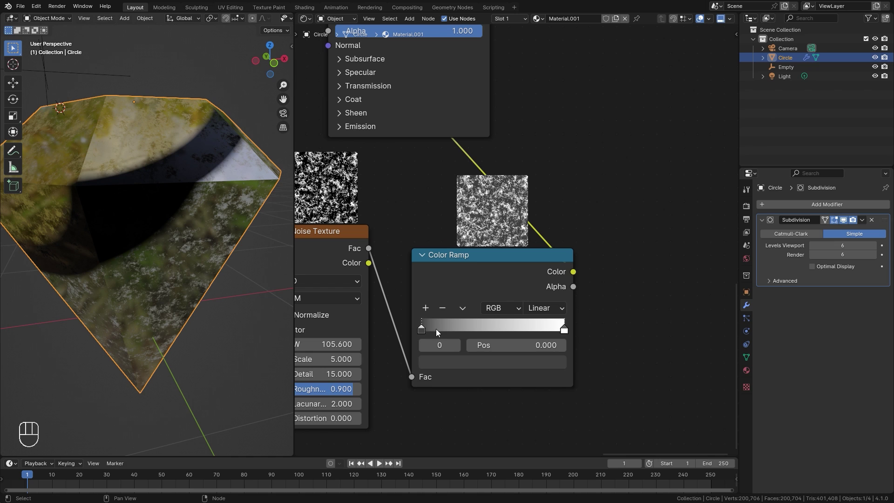
pyautogui.click(478, 360)
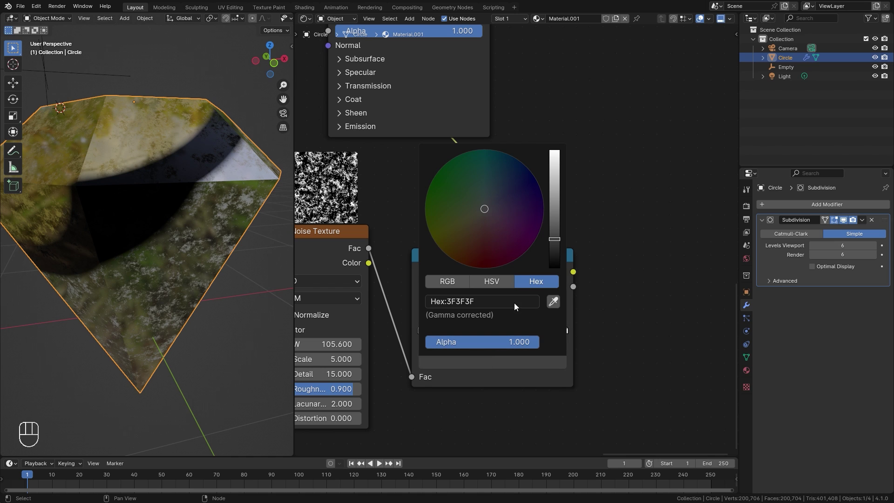
pyautogui.moveTo(554, 239); pyautogui.dragTo(554, 262)
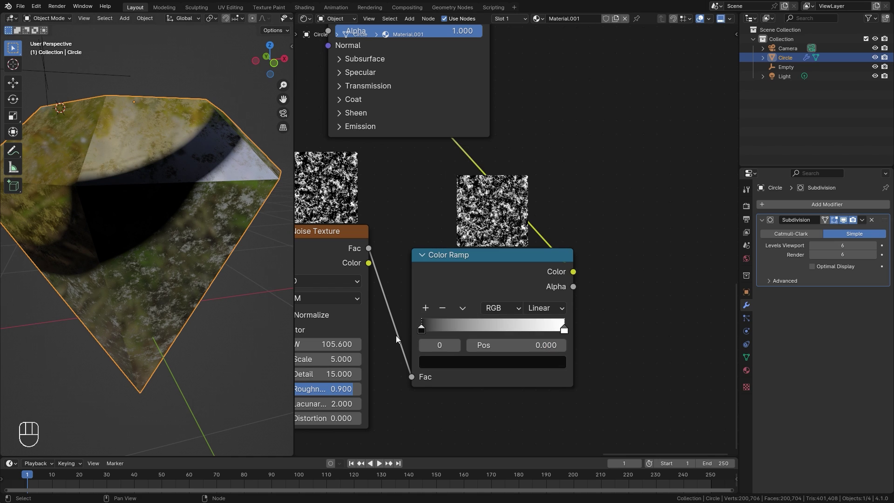
pyautogui.click(422, 326)
pyautogui.moveTo(423, 326); pyautogui.dragTo(492, 329)
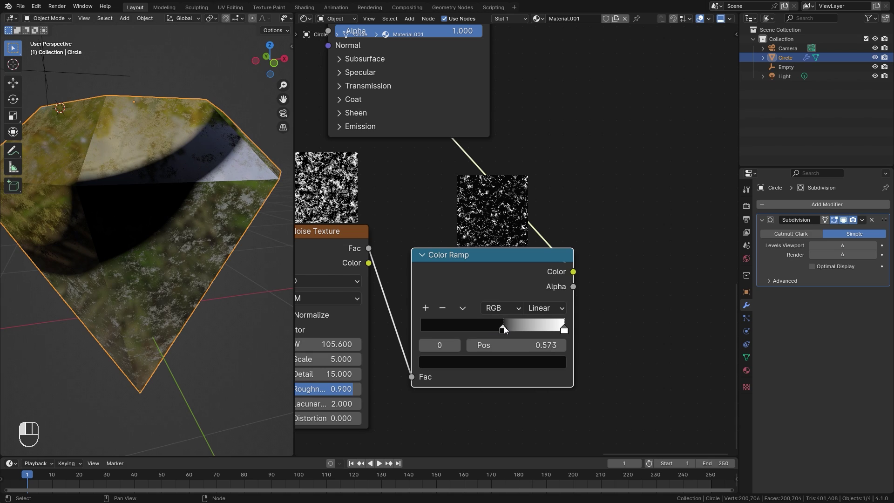
pyautogui.moveTo(105, 176); pyautogui.dragTo(130, 187, button='middle')
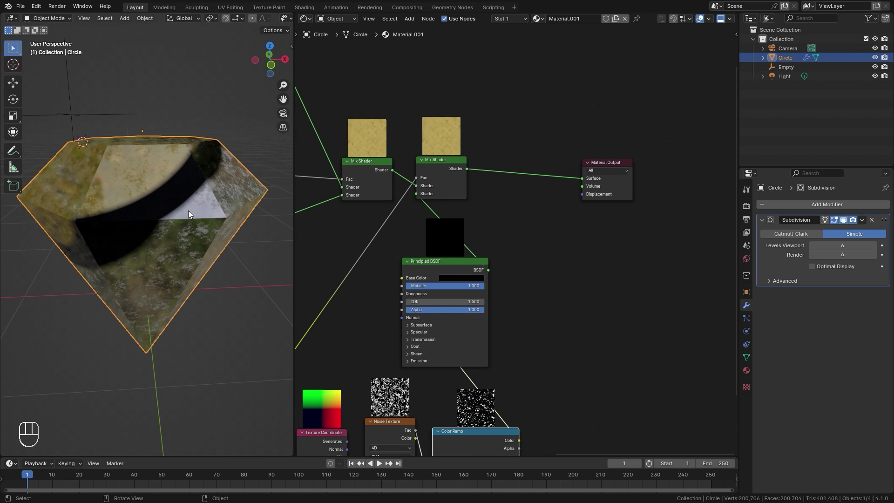
pyautogui.moveTo(188, 211); pyautogui.dragTo(207, 203, button='middle')
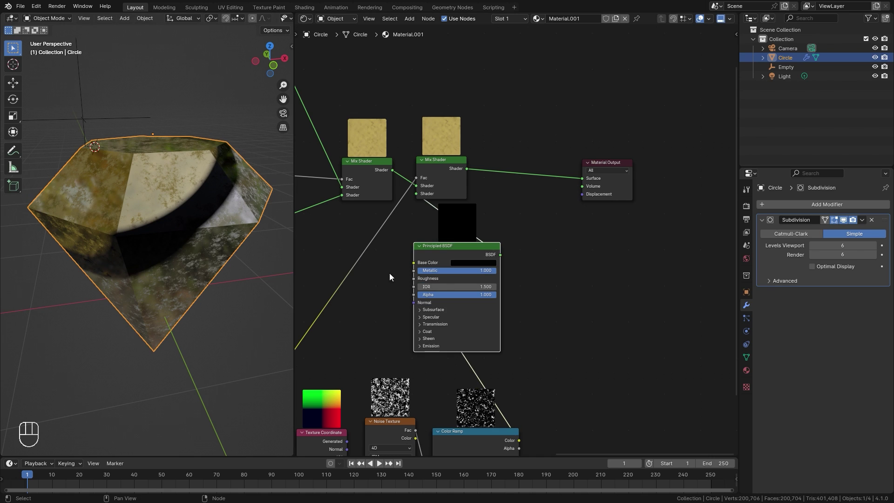
# Preview the transition band's Color Ramp mask on the gem.
pyautogui.scroll(-3, 389, 272)
pyautogui.moveTo(351, 270); pyautogui.dragTo(626, 198, button='middle')
pyautogui.scroll(4, 522, 207)
pyautogui.moveTo(498, 138); pyautogui.dragTo(505, 260, button='middle')
pyautogui.scroll(2, 505, 260)
pyautogui.moveTo(562, 289); pyautogui.dragTo(447, 155, button='middle')
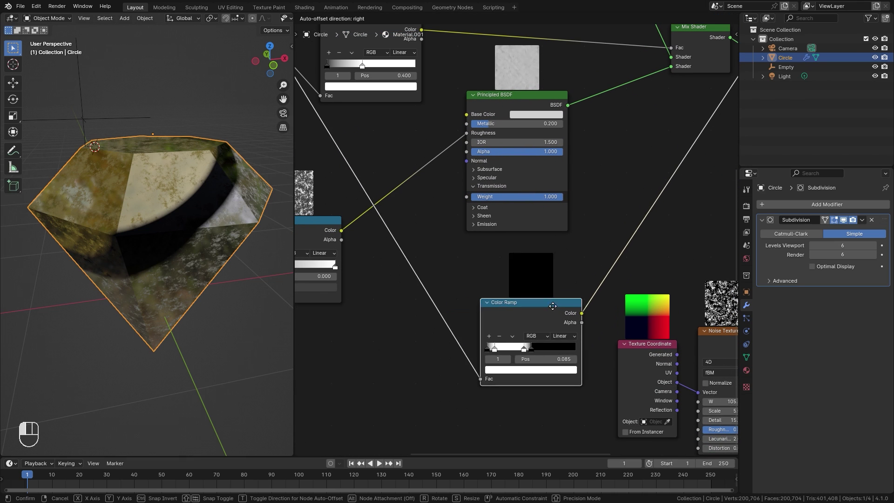
pyautogui.moveTo(322, 117); pyautogui.dragTo(436, 210, button='middle')
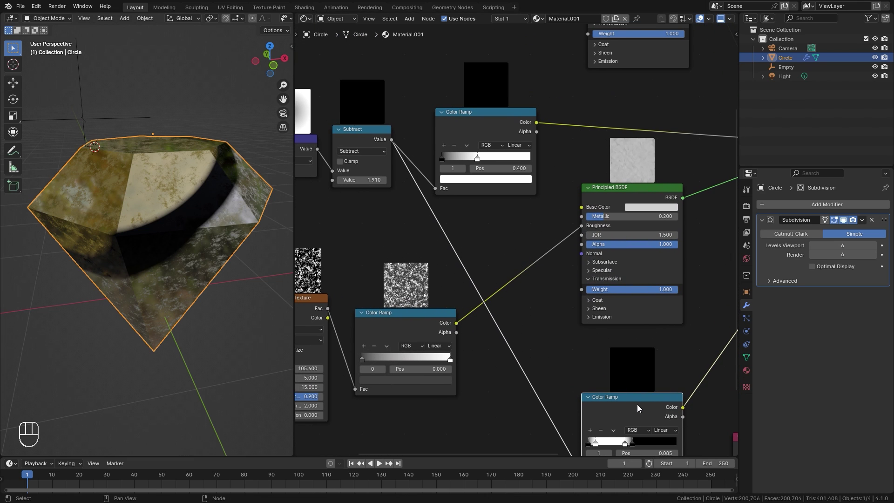
pyautogui.moveTo(637, 408); pyautogui.dragTo(547, 374, button='middle')
pyautogui.keyDown('ctrl'); pyautogui.keyDown('shift'); pyautogui.click(548, 374); pyautogui.keyUp('shift'); pyautogui.keyUp('ctrl')
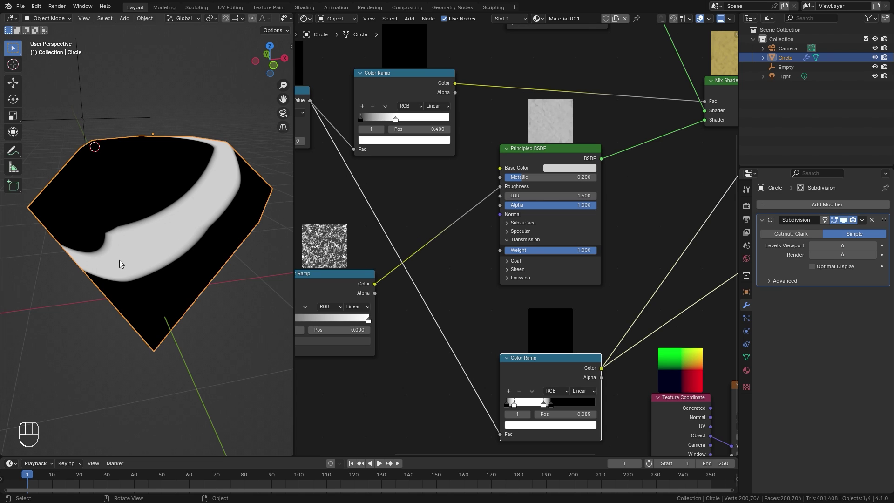
# Add a Displacement node near the black Principled BSDF and connect the transition band Color Ramp's Color to its Height.
pyautogui.moveTo(543, 305); pyautogui.dragTo(437, 298, button='middle')
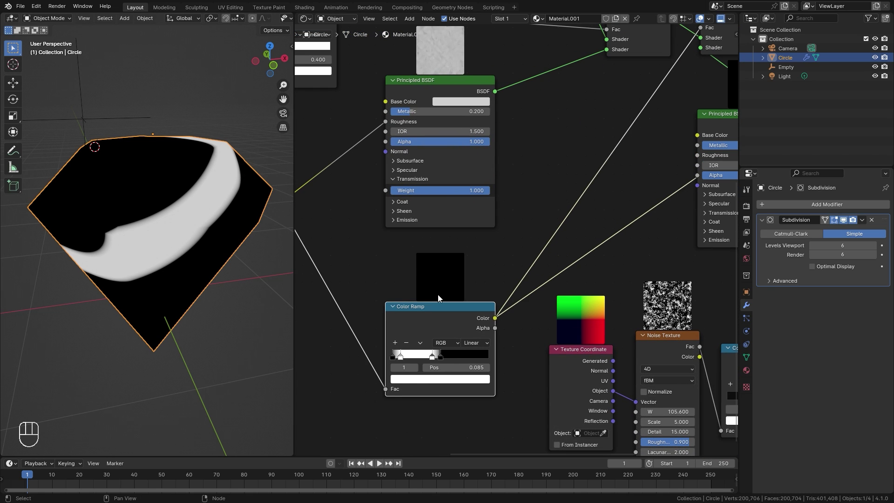
pyautogui.scroll(-3, 602, 241)
pyautogui.scroll(1, 583, 263)
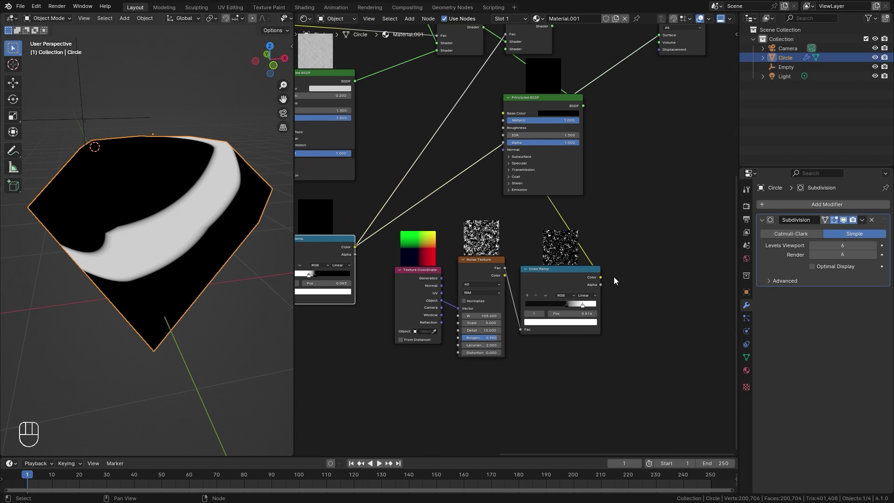
pyautogui.hotkey('shift', 'a')
pyautogui.moveTo(620, 245)
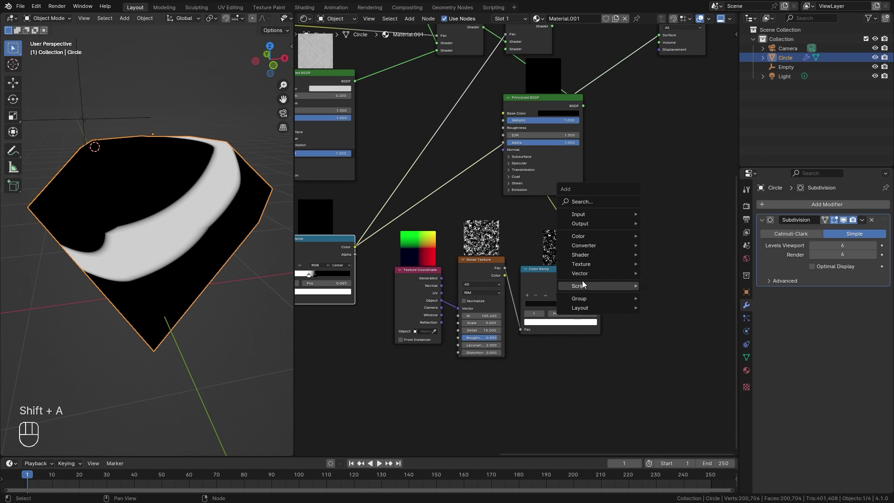
pyautogui.moveTo(583, 275)
pyautogui.click(671, 283)
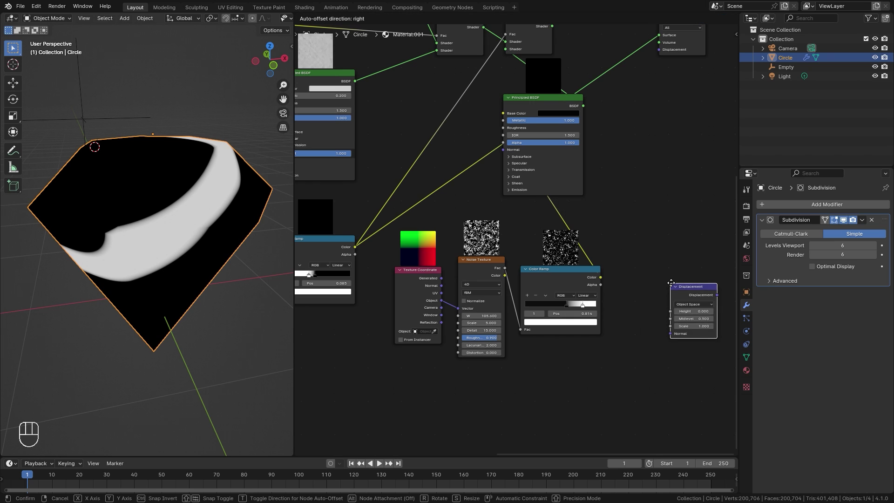
pyautogui.click(627, 118)
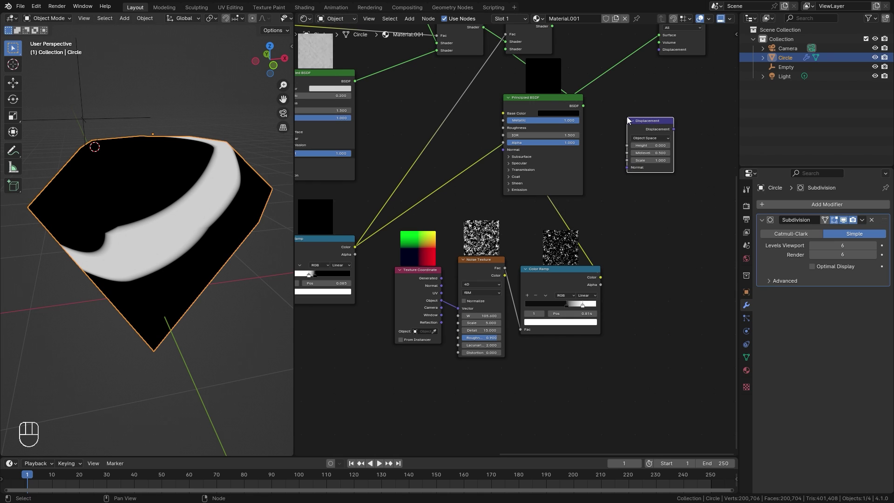
pyautogui.moveTo(355, 251); pyautogui.dragTo(631, 145)
# Connect the Displacement node's output to the Material Output's Displacement.
pyautogui.moveTo(631, 146); pyautogui.dragTo(466, 270, button='middle')
pyautogui.scroll(3, 470, 275)
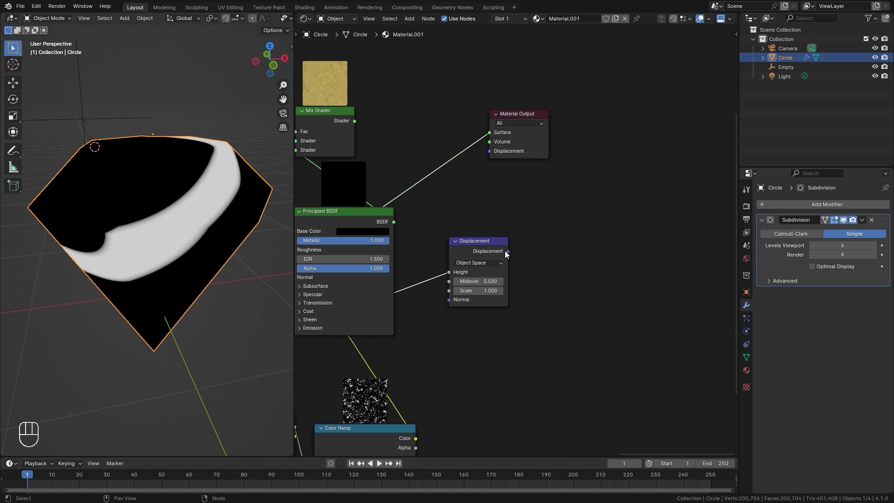
pyautogui.moveTo(508, 252); pyautogui.dragTo(503, 149)
pyautogui.moveTo(524, 114); pyautogui.dragTo(580, 132)
pyautogui.rightClick(580, 132)
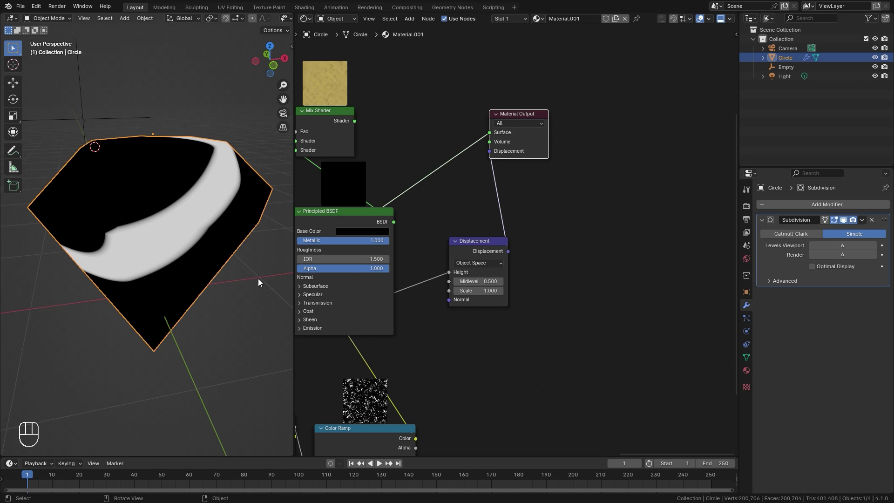
# Switch the viewport to Rendered shading and connect the final Mix Shader to the Material Output's Surface.
pyautogui.press('z')
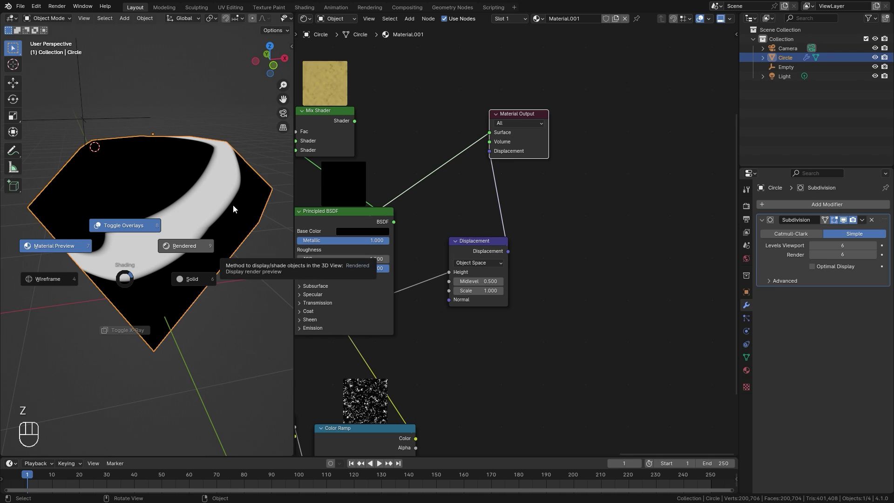
pyautogui.click(234, 209)
pyautogui.moveTo(435, 153); pyautogui.dragTo(538, 184, button='middle')
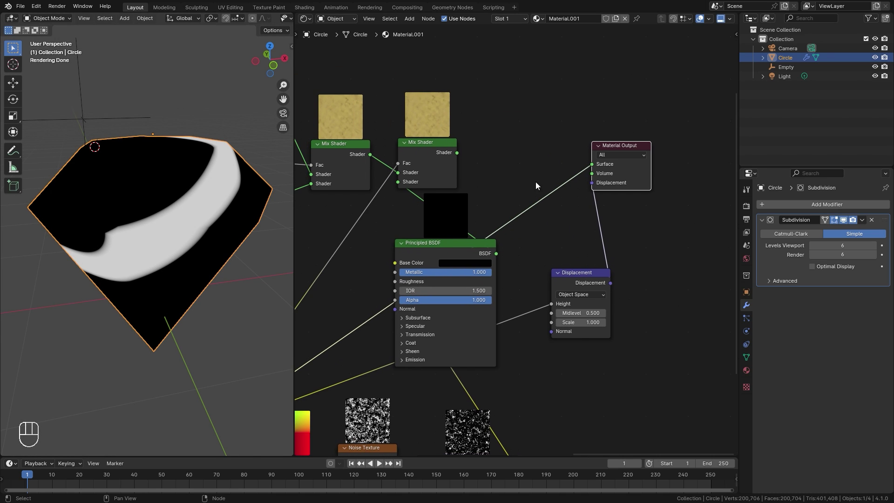
pyautogui.keyDown('ctrl'); pyautogui.keyDown('shift'); pyautogui.click(418, 145); pyautogui.keyUp('shift'); pyautogui.keyUp('ctrl')
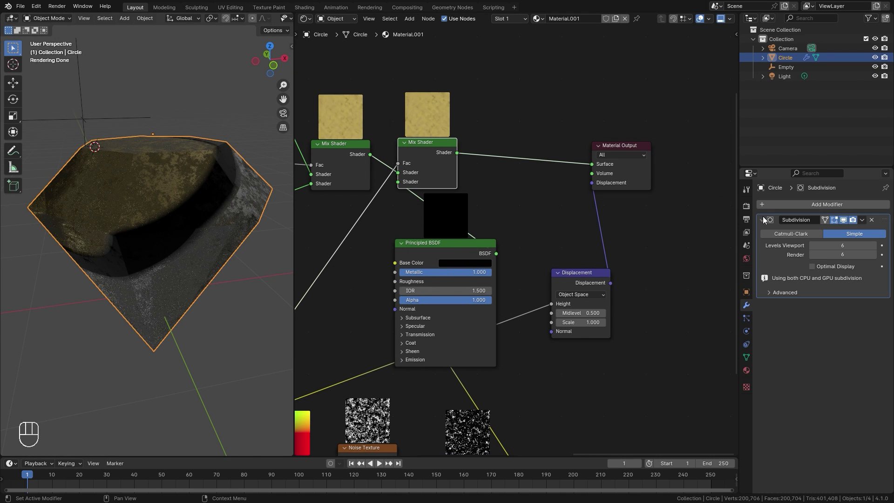
# Set the scene's render engine to Cycles and shift the Displacement node slightly.
pyautogui.click(746, 207)
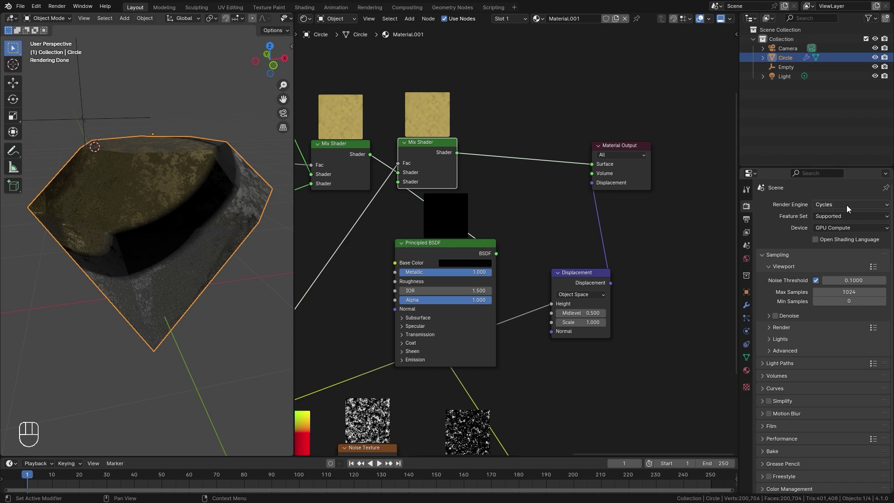
pyautogui.moveTo(565, 275); pyautogui.dragTo(564, 274)
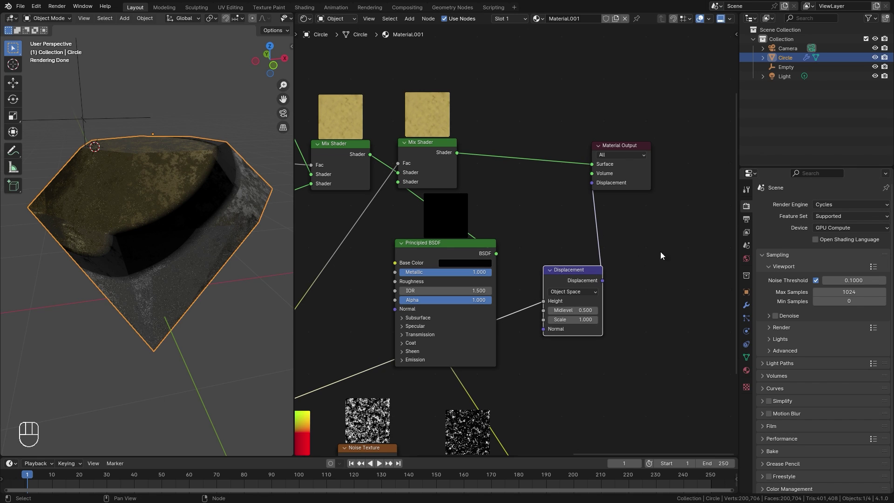
pyautogui.click(832, 205)
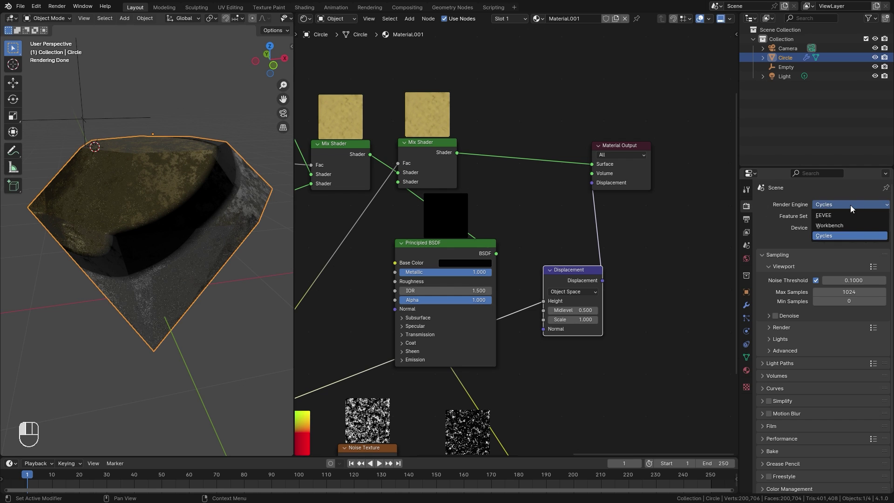
pyautogui.click(825, 237)
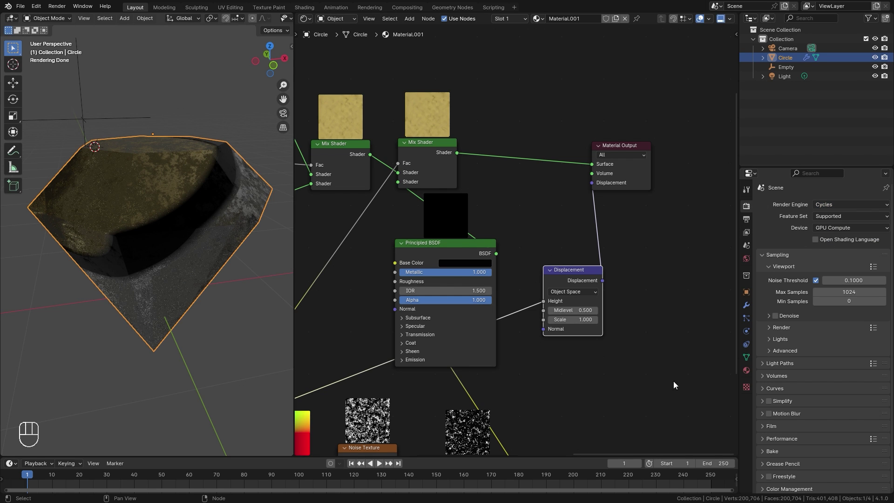
# Set the gem material's surface displacement method to Displacement Only.
pyautogui.click(746, 370)
pyautogui.scroll(3, 231, 204)
pyautogui.keyDown('shift'); pyautogui.moveTo(231, 204); pyautogui.dragTo(138, 237, button='middle'); pyautogui.keyUp('shift')
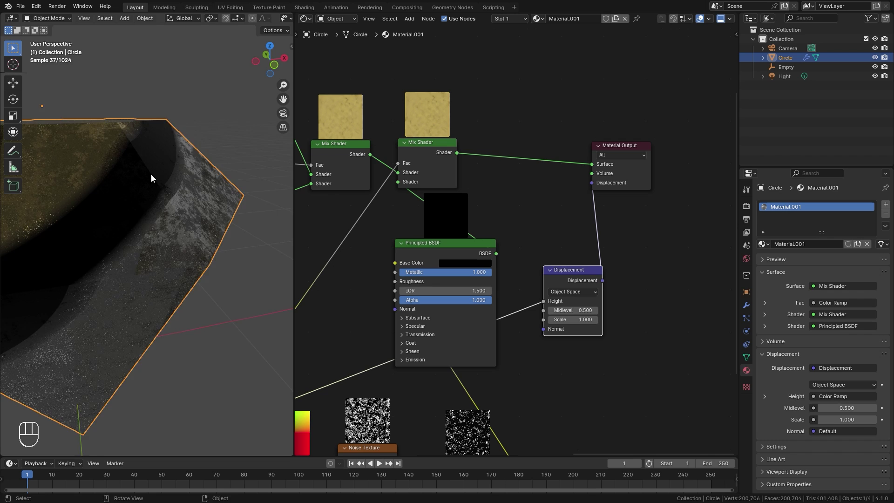
pyautogui.moveTo(151, 178); pyautogui.dragTo(163, 177, button='middle')
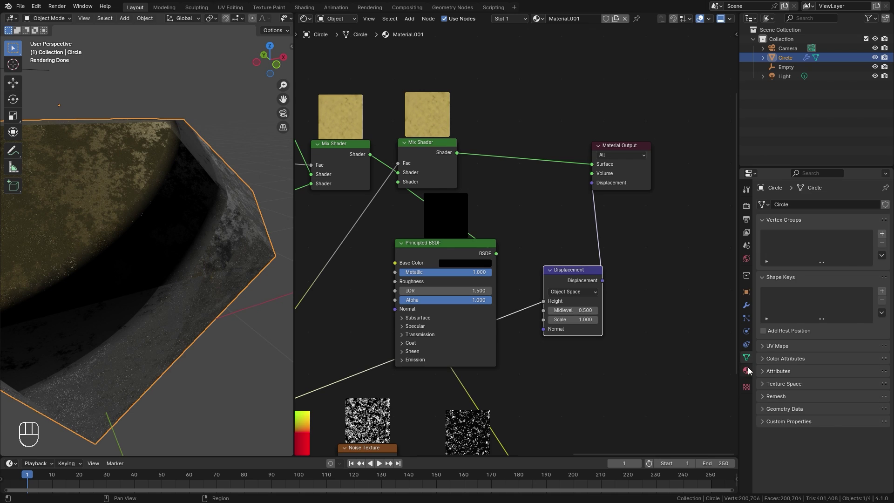
pyautogui.click(773, 447)
pyautogui.scroll(-5, 838, 419)
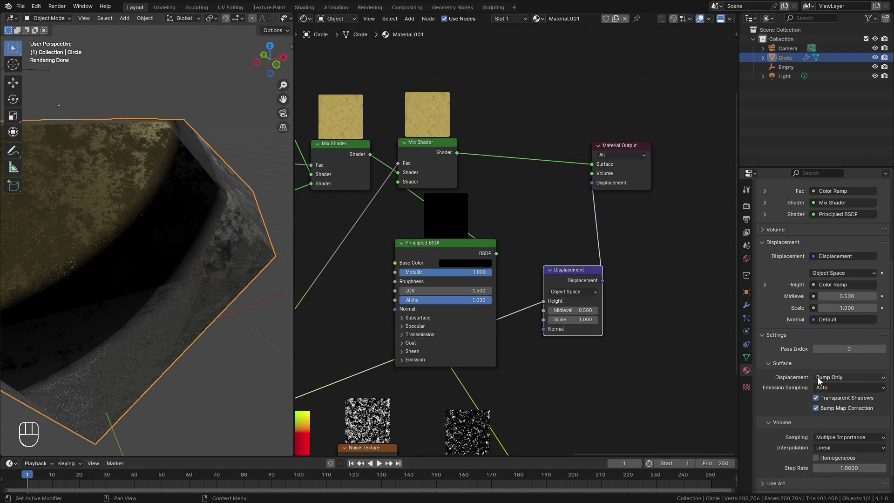
pyautogui.click(844, 376)
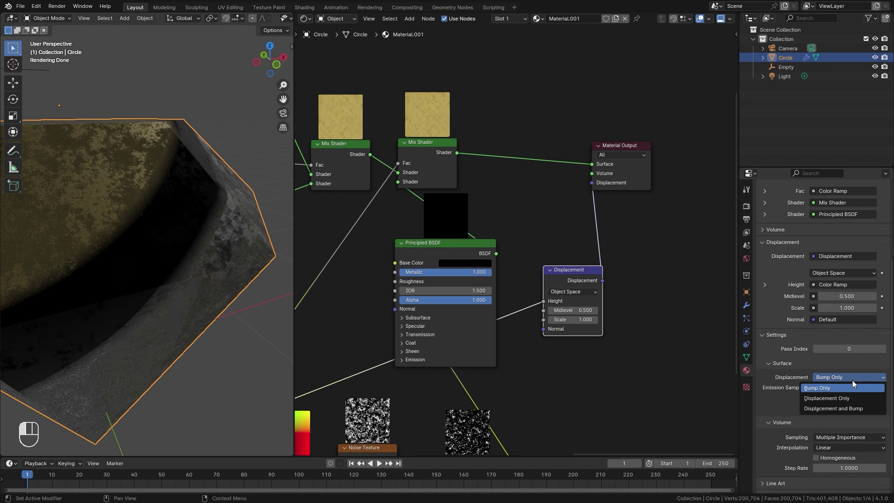
pyautogui.click(833, 399)
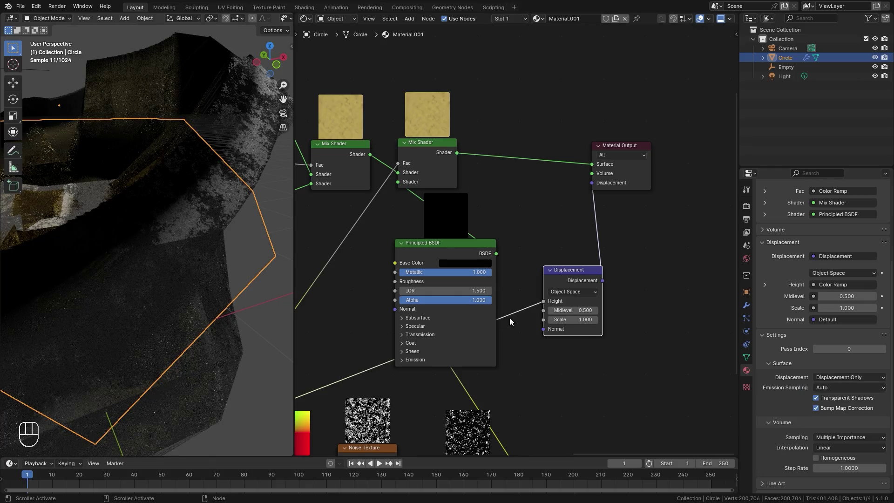
# Set the Displacement node's Midlevel to 0 and Scale to 0.05.
pyautogui.moveTo(262, 269); pyautogui.dragTo(133, 215, button='middle')
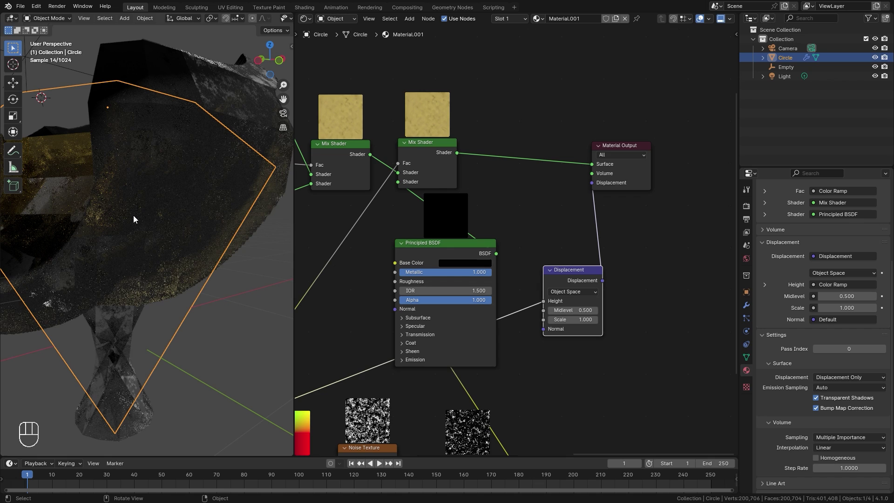
pyautogui.click(573, 311)
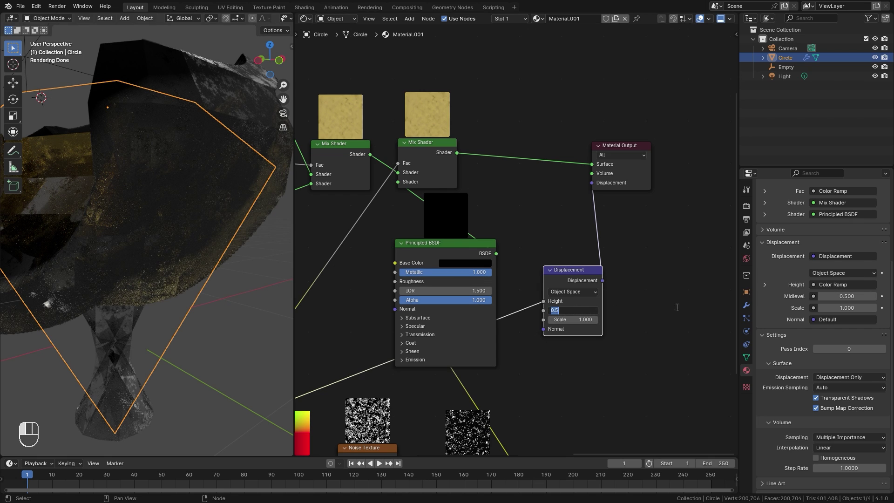
pyautogui.write('0')
pyautogui.press('Return')
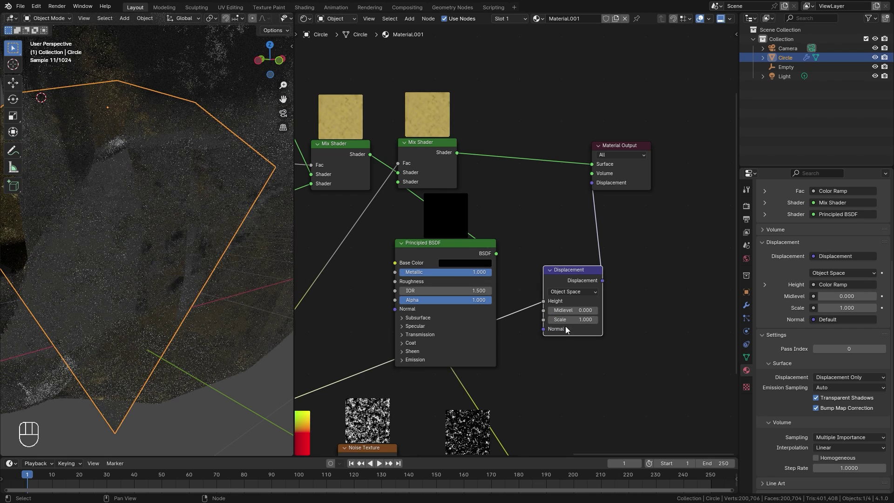
pyautogui.click(582, 320)
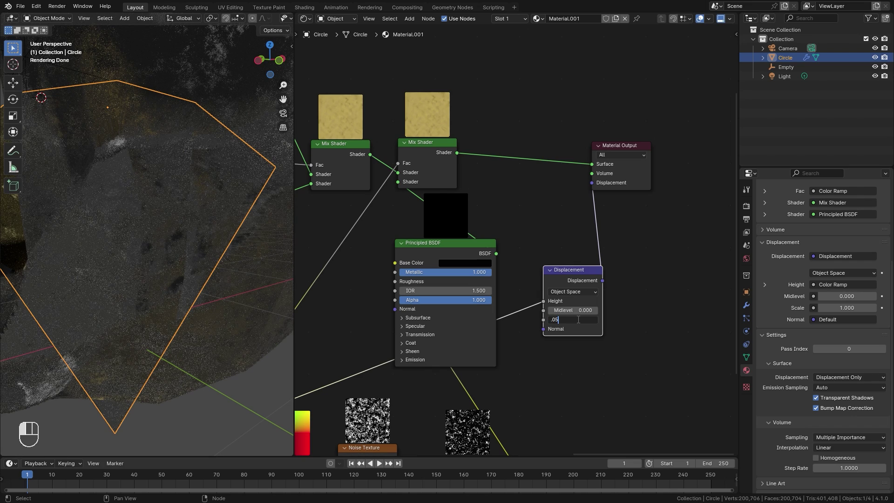
pyautogui.press('Return')
pyautogui.scroll(2, 171, 216)
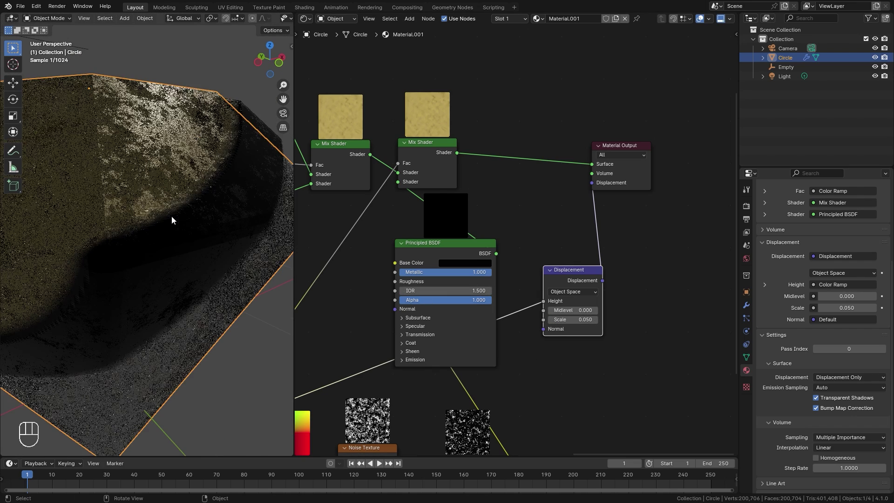
# Apply the gem object's scale and inspect the displaced transition band.
pyautogui.hotkey('ctrl', 'a')
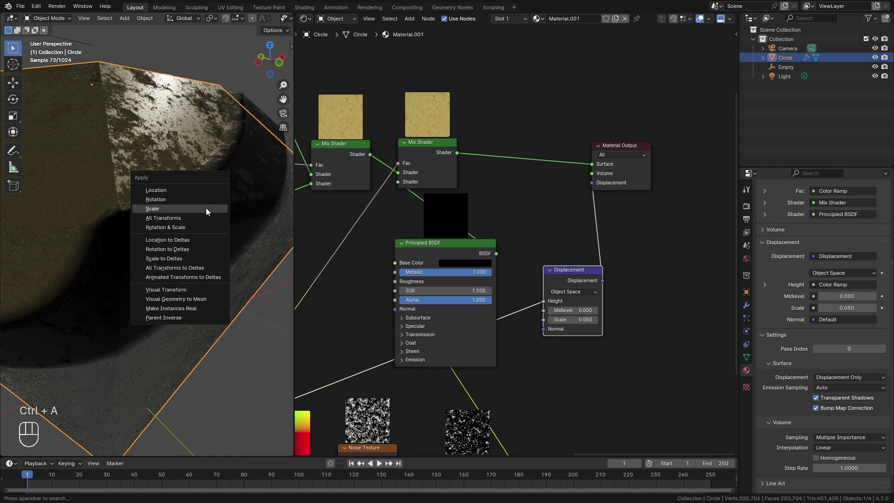
pyautogui.click(206, 208)
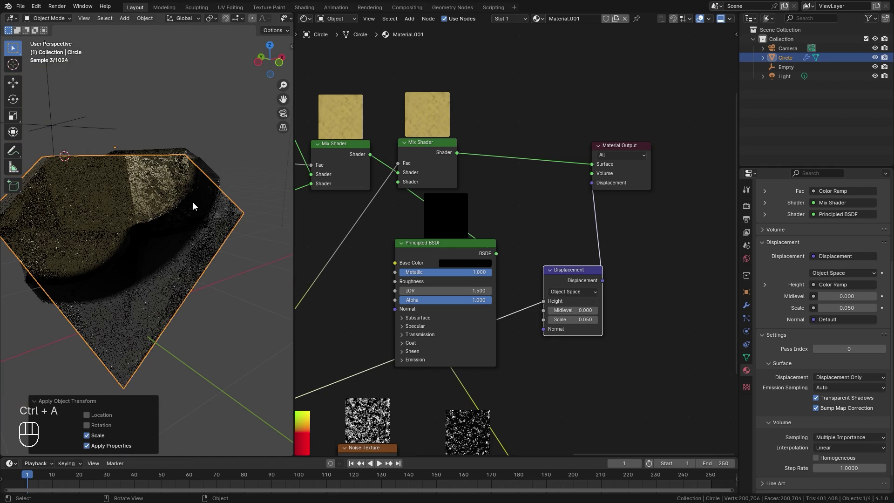
pyautogui.moveTo(193, 202); pyautogui.dragTo(146, 218, button='middle')
pyautogui.scroll(1, 133, 216)
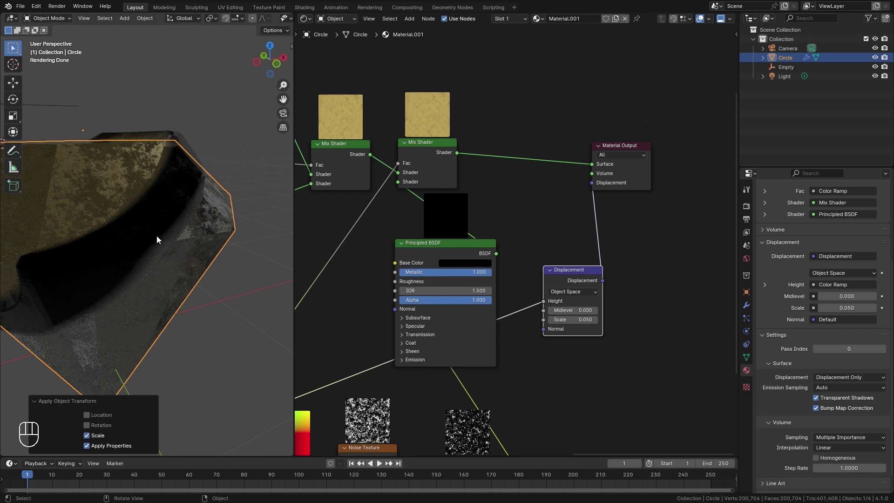
# Set the Displacement node's Scale to 0.03 and save the file.
pyautogui.moveTo(156, 235); pyautogui.dragTo(190, 185, button='middle')
pyautogui.doubleClick(567, 321)
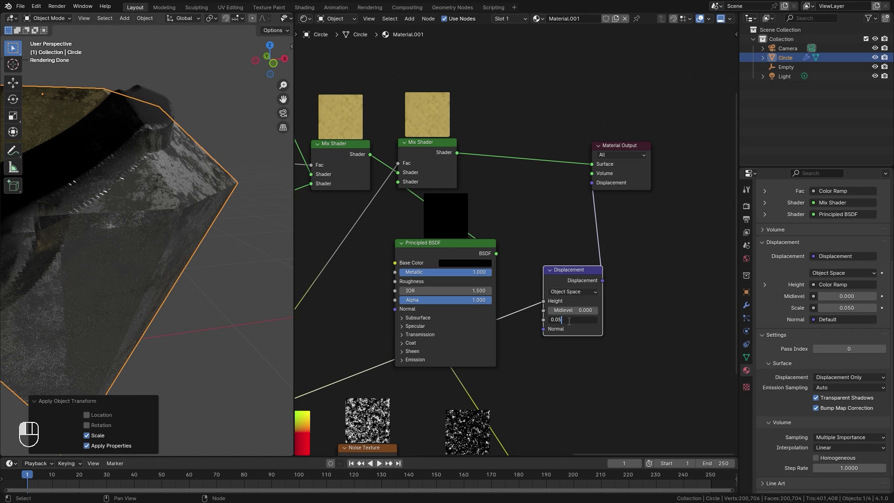
pyautogui.write('3')
pyautogui.press('Return')
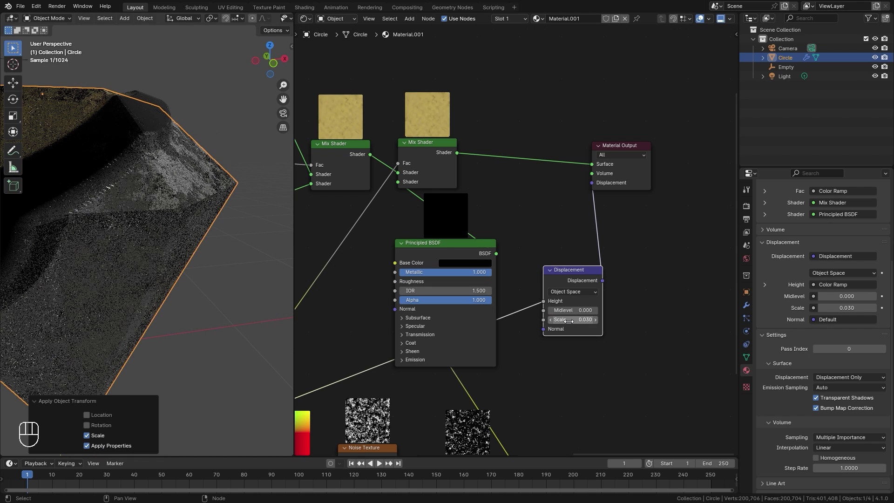
pyautogui.hotkey('ctrl', 's')
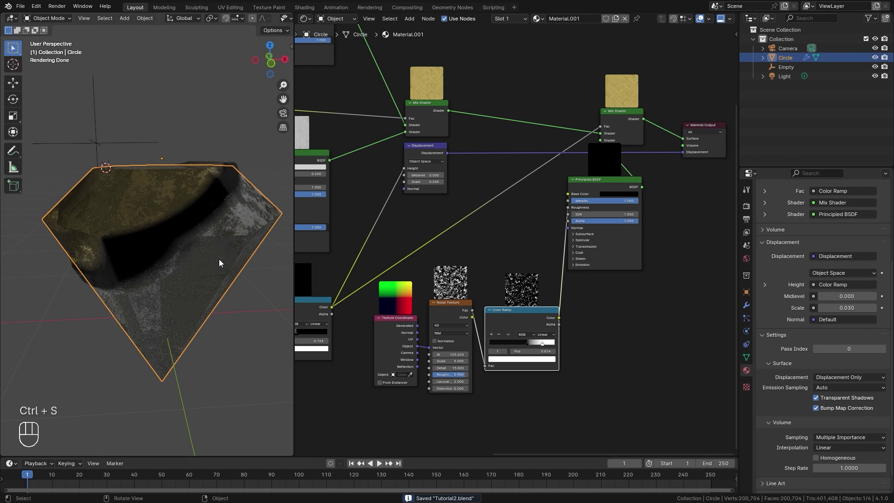
# Lower the value of the Subtract node following the Length node to -0.590.
pyautogui.moveTo(380, 223); pyautogui.dragTo(335, 343, button='middle')
pyautogui.scroll(3, 363, 354)
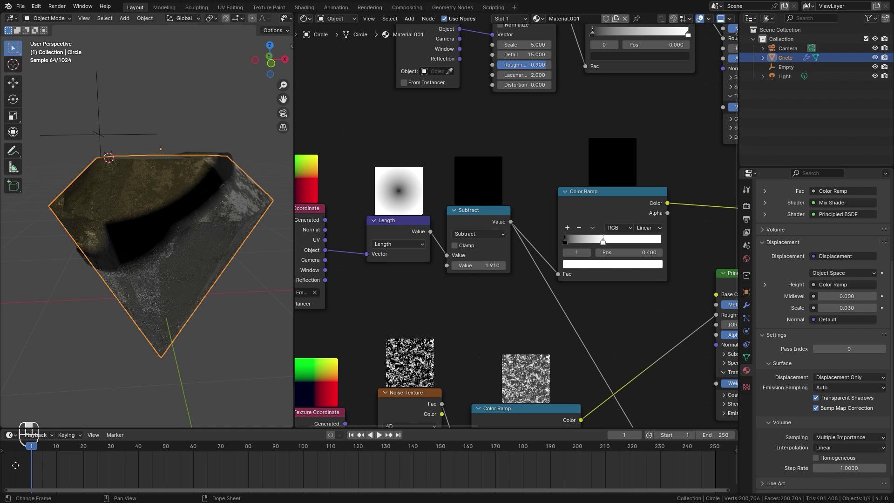
pyautogui.moveTo(492, 219); pyautogui.dragTo(494, 219)
pyautogui.moveTo(154, 230); pyautogui.dragTo(160, 236, button='middle')
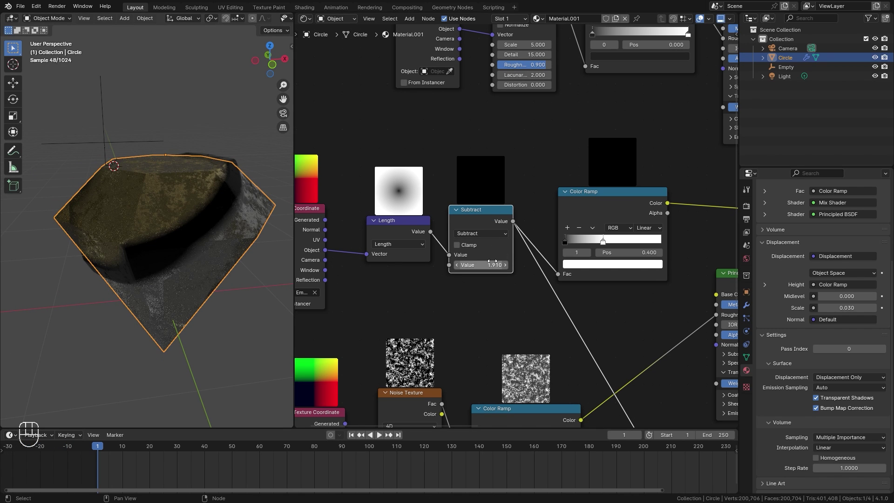
pyautogui.moveTo(494, 264); pyautogui.dragTo(379, 264)
# Switch the viewport to Material Preview shading and move the Subtract node slightly closer to its Color Ramp.
pyautogui.press('z')
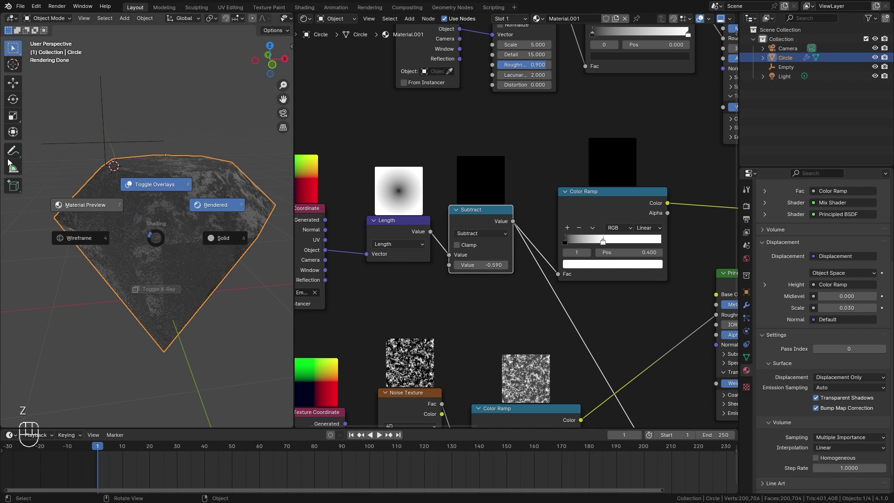
pyautogui.moveTo(180, 173); pyautogui.dragTo(164, 195, button='middle')
pyautogui.scroll(1, 158, 192)
pyautogui.moveTo(485, 210); pyautogui.dragTo(529, 215)
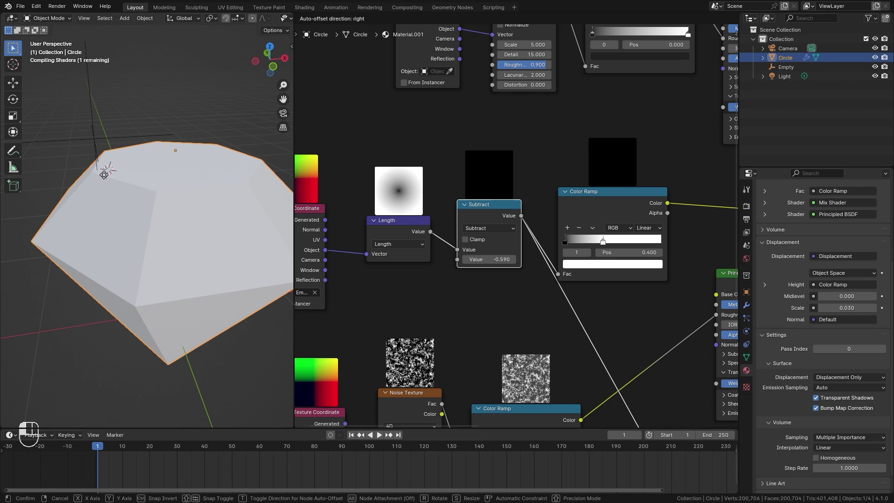
pyautogui.moveTo(97, 168); pyautogui.dragTo(101, 169)
# Set the Subtract node's value to -0.150 and keyframe it at frame 1.
pyautogui.moveTo(107, 213); pyautogui.dragTo(99, 173, button='middle')
pyautogui.scroll(3, 107, 196)
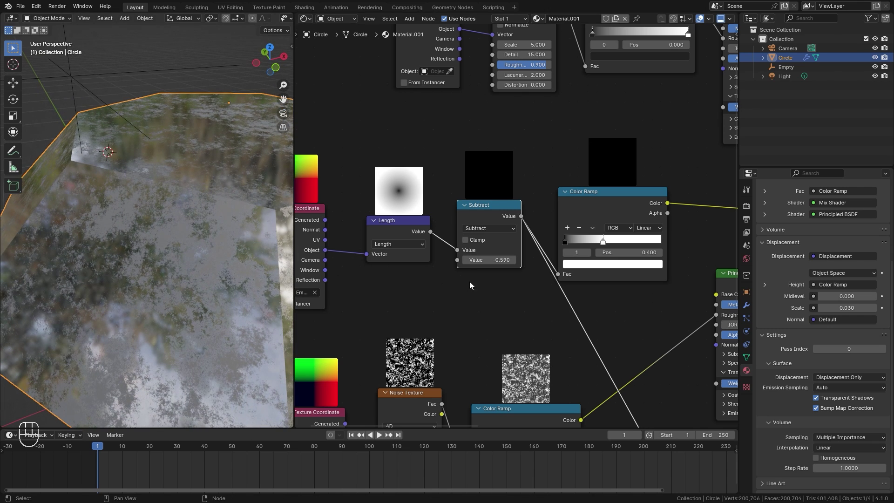
pyautogui.moveTo(494, 260)
pyautogui.keyDown('shift'); pyautogui.mouseDown()
pyautogui.moveTo(531, 260)
pyautogui.moveTo(484, 259)
pyautogui.mouseUp(); pyautogui.keyUp('shift')
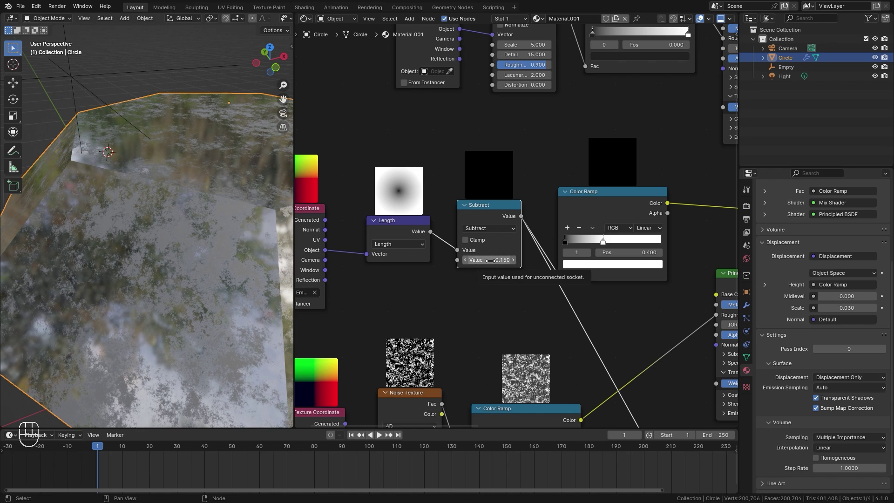
pyautogui.press('i')
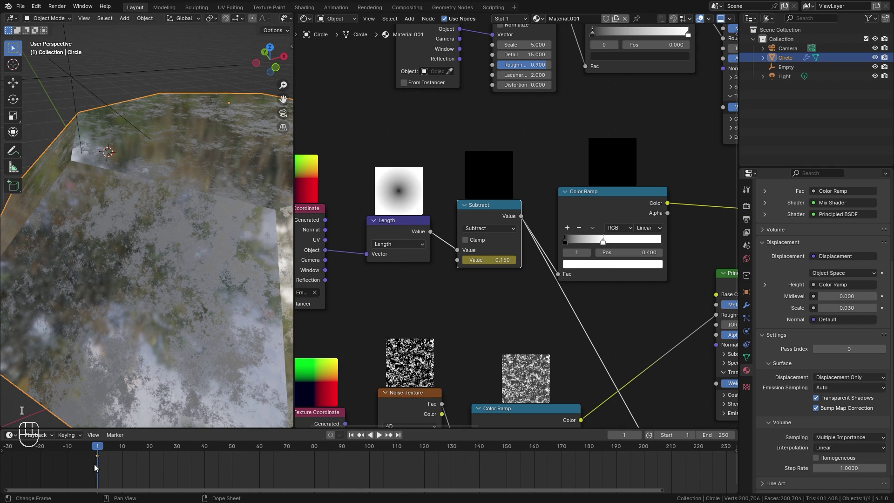
# Raise the Subtract node's value at frame 200 until gold covers the whole gem, and keyframe it.
pyautogui.scroll(-2, 412, 453)
pyautogui.click(577, 451)
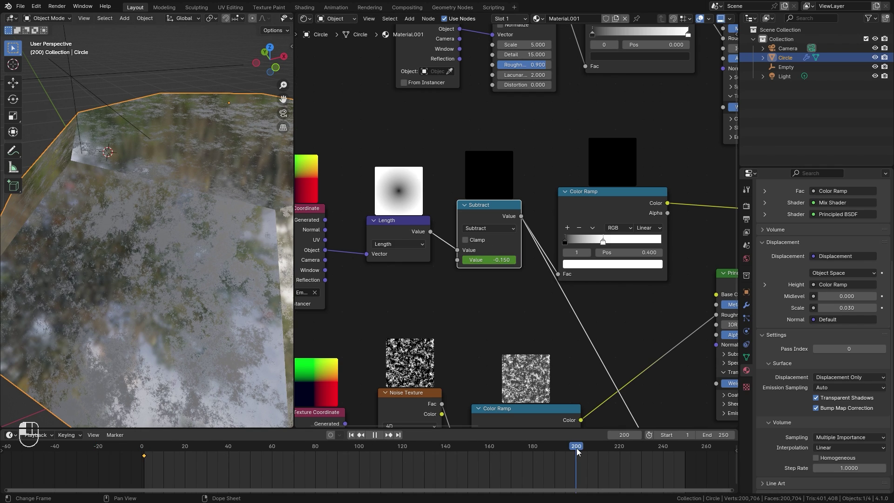
pyautogui.scroll(-4, 163, 347)
pyautogui.moveTo(145, 337); pyautogui.dragTo(119, 319, button='middle')
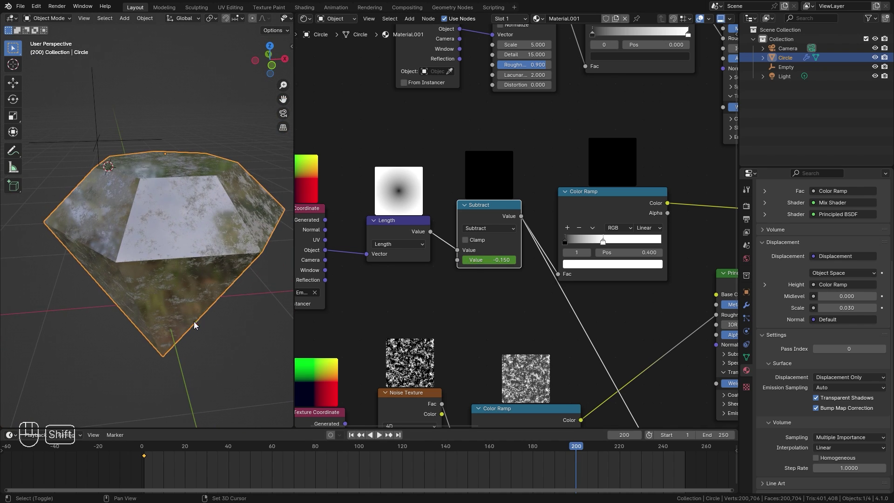
pyautogui.keyDown('shift'); pyautogui.moveTo(193, 325); pyautogui.dragTo(173, 312, button='middle'); pyautogui.keyUp('shift')
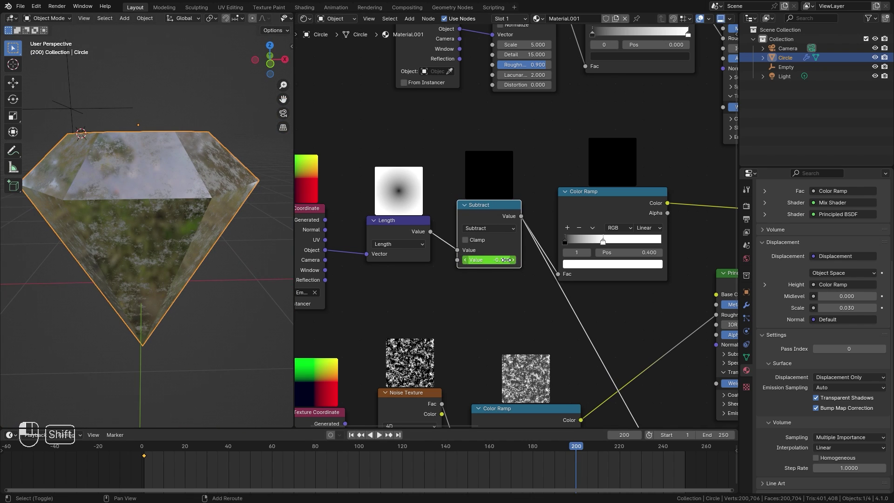
pyautogui.moveTo(488, 258); pyautogui.dragTo(588, 259)
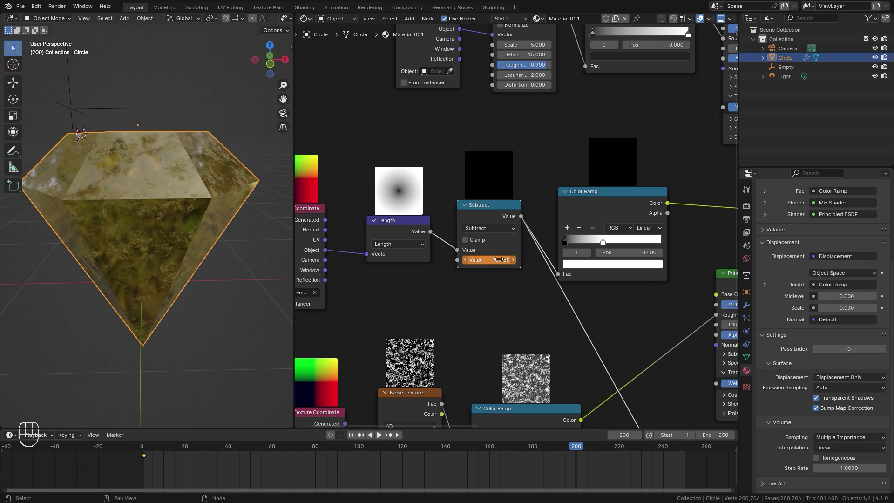
pyautogui.moveTo(501, 259); pyautogui.dragTo(500, 260)
# Play the animation from frame 0 and watch the transition spread across the gem.
pyautogui.moveTo(233, 296); pyautogui.dragTo(244, 330, button='middle')
pyautogui.click(142, 448)
pyautogui.press('space')
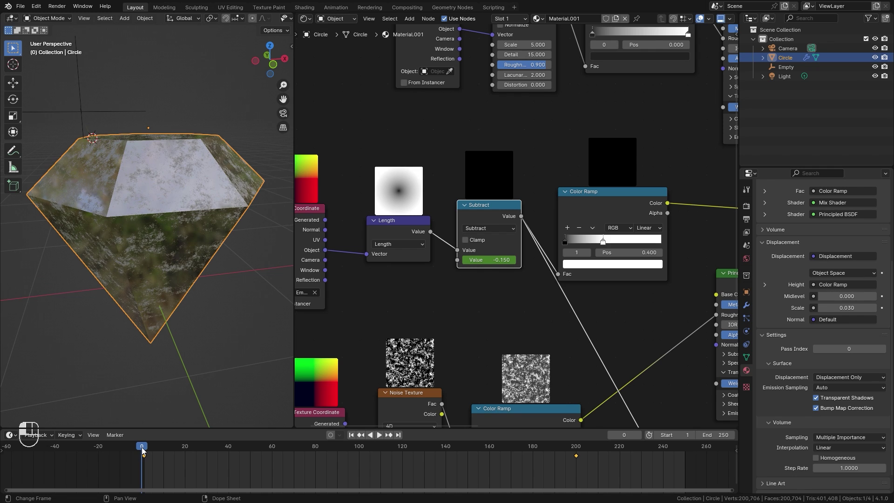
pyautogui.press('space')
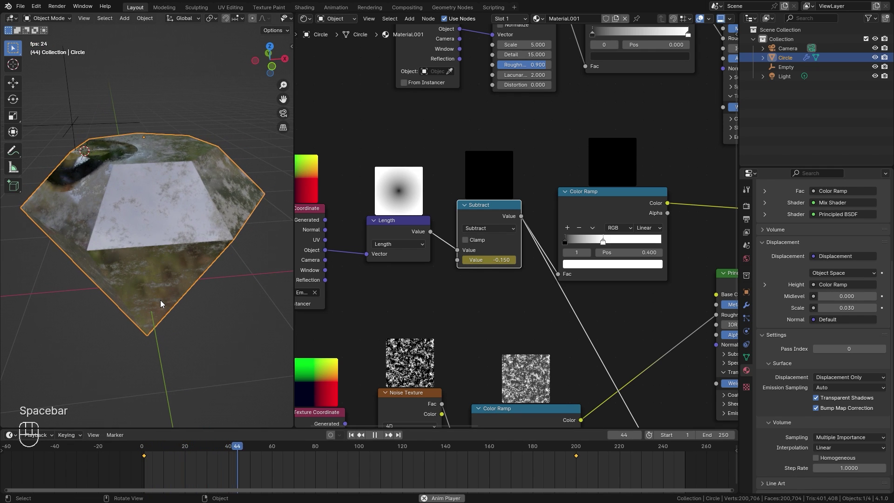
pyautogui.moveTo(160, 300); pyautogui.dragTo(127, 199, button='middle')
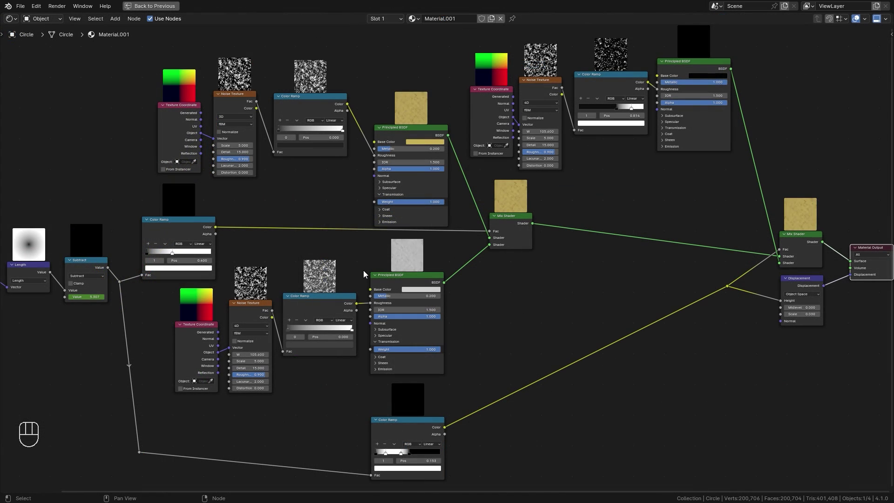
# Examine the complete gem material node tree in the maximized shader editor.
pyautogui.moveTo(338, 238); pyautogui.dragTo(484, 228, button='middle')
pyautogui.scroll(2, 442, 234)
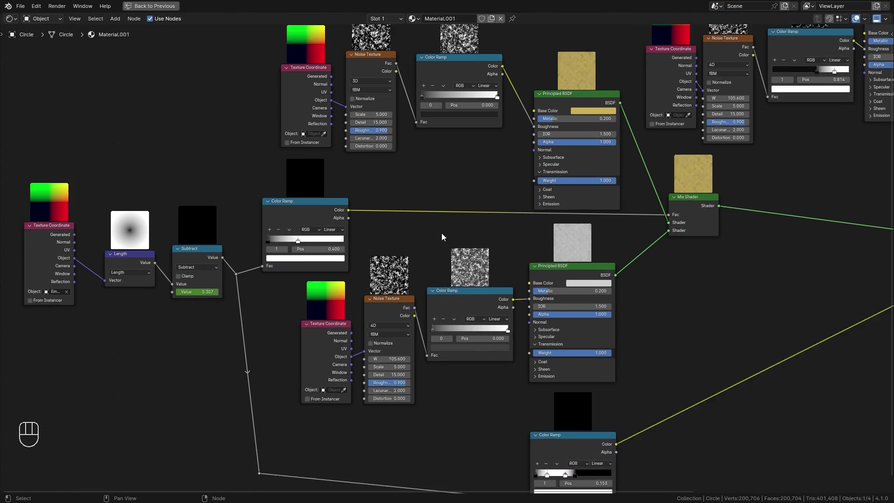
# Examine the grey-to-gold branch: the distance Color Ramp, the gold and grey Principled BSDF nodes, and their Mix Shader.
pyautogui.scroll(1, 442, 237)
pyautogui.moveTo(304, 221); pyautogui.dragTo(438, 275, button='middle')
pyautogui.scroll(1, 439, 275)
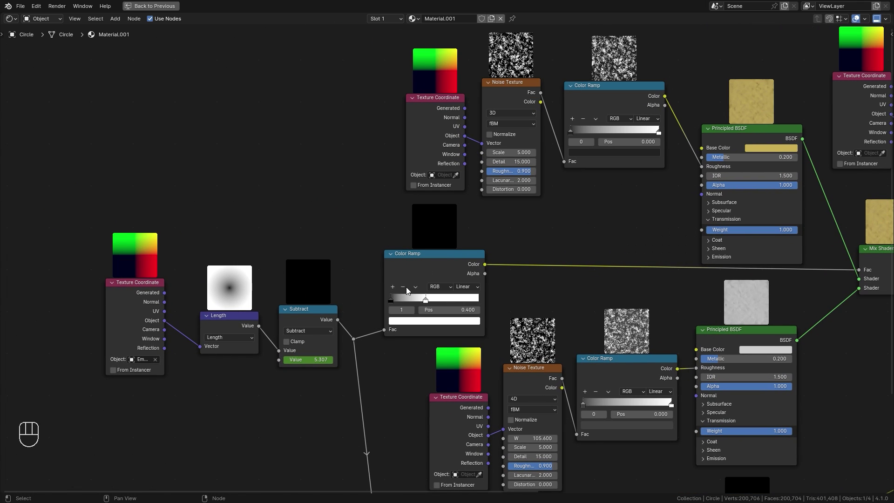
pyautogui.moveTo(423, 275); pyautogui.dragTo(421, 276)
pyautogui.moveTo(585, 289); pyautogui.dragTo(382, 292, button='middle')
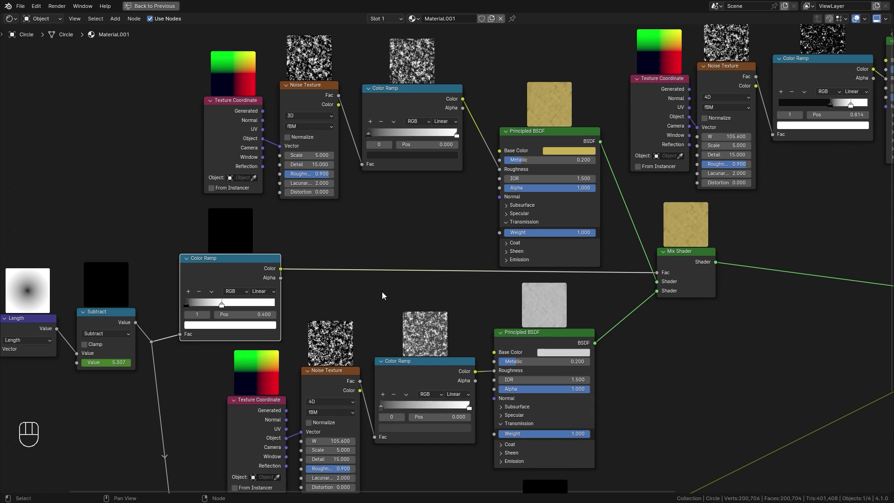
pyautogui.click(551, 145)
pyautogui.click(552, 336)
pyautogui.moveTo(494, 346); pyautogui.dragTo(487, 332, button='middle')
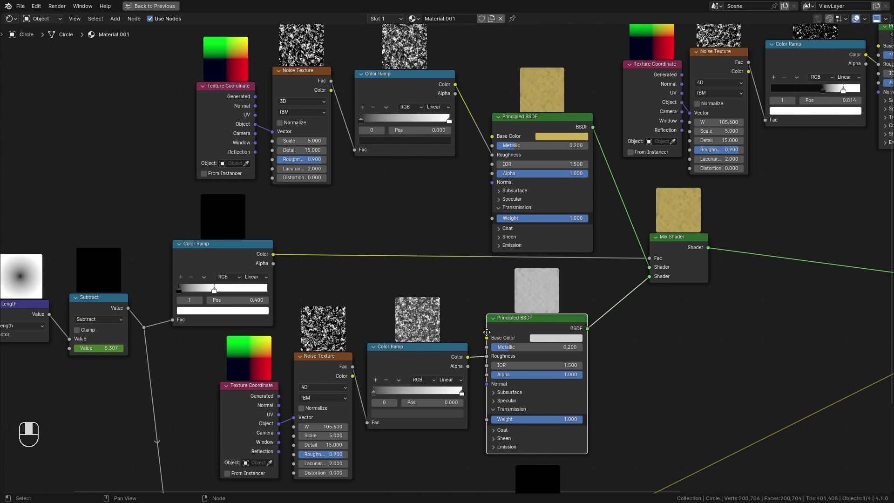
pyautogui.moveTo(613, 297); pyautogui.dragTo(485, 283, button='middle')
pyautogui.click(557, 224)
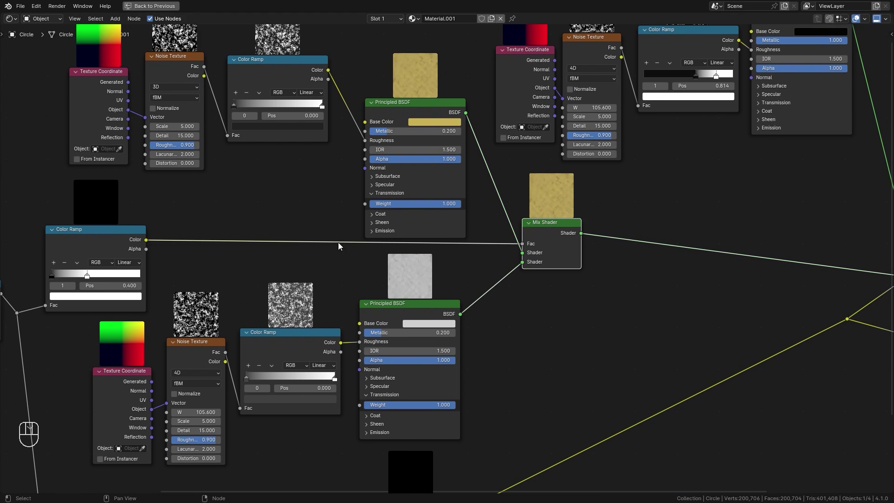
pyautogui.moveTo(119, 239); pyautogui.dragTo(126, 227)
pyautogui.rightClick(126, 227)
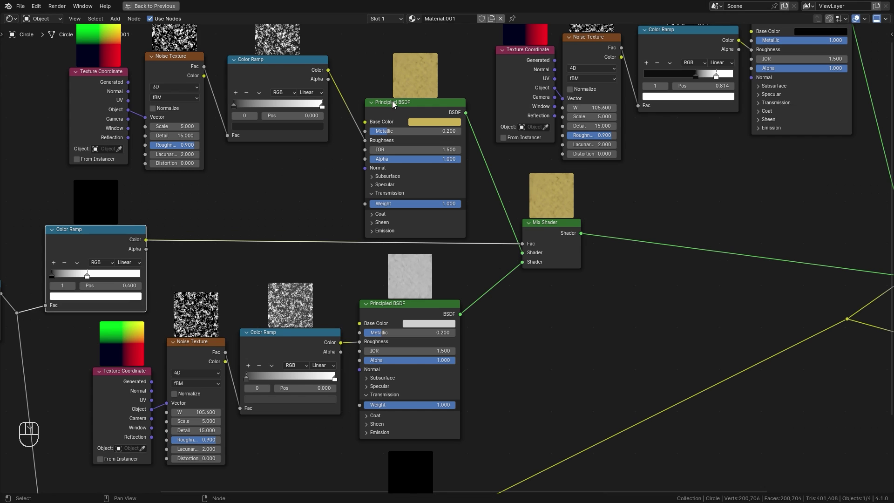
# Examine the transition band branch: the lower Color Ramp, the final Mix Shader, and the black metallic shader with its noise nodes.
pyautogui.moveTo(410, 330); pyautogui.dragTo(454, 195, button='middle')
pyautogui.click(454, 379)
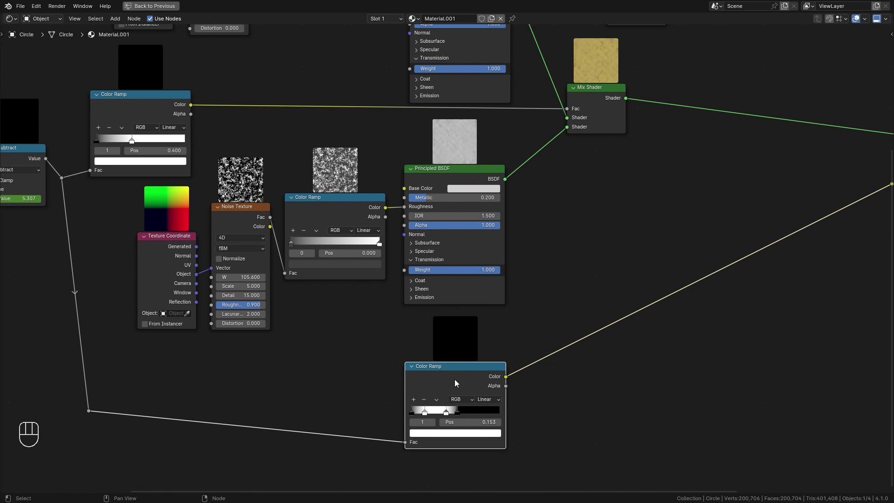
pyautogui.moveTo(454, 379)
pyautogui.mouseDown()
pyautogui.moveTo(471, 376)
pyautogui.moveTo(461, 376)
pyautogui.mouseUp()
pyautogui.moveTo(652, 170); pyautogui.dragTo(385, 297, button='middle')
pyautogui.moveTo(671, 253); pyautogui.dragTo(664, 230)
pyautogui.rightClick(664, 230)
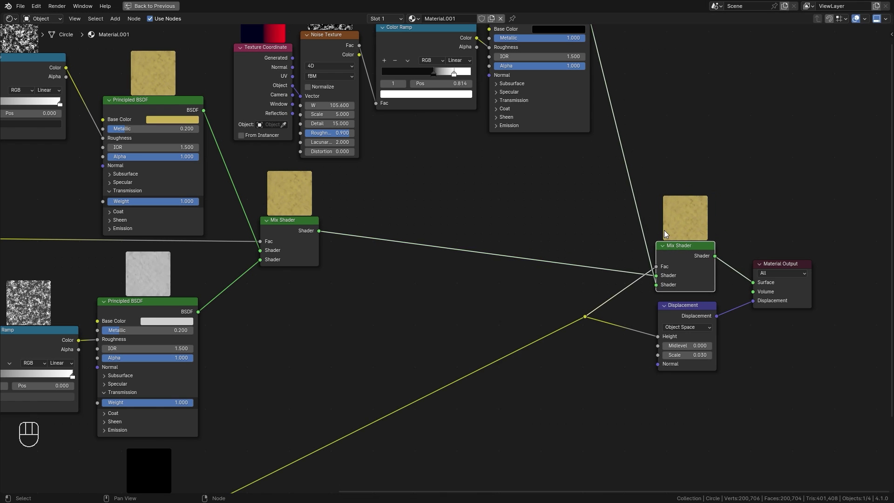
pyautogui.moveTo(506, 154); pyautogui.dragTo(492, 249, button='middle')
pyautogui.moveTo(199, 52); pyautogui.dragTo(556, 188)
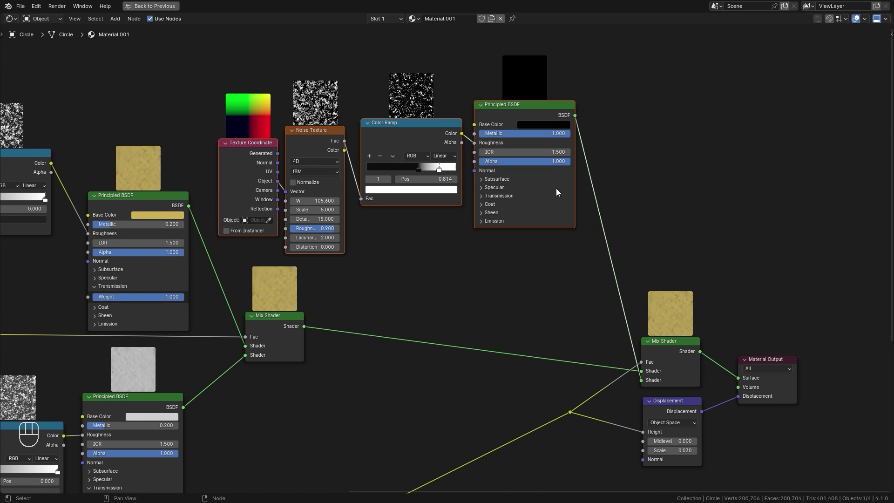
pyautogui.moveTo(500, 111); pyautogui.dragTo(498, 110)
pyautogui.rightClick(497, 110)
pyautogui.moveTo(580, 399); pyautogui.dragTo(387, 313, button='middle')
pyautogui.scroll(2, 387, 313)
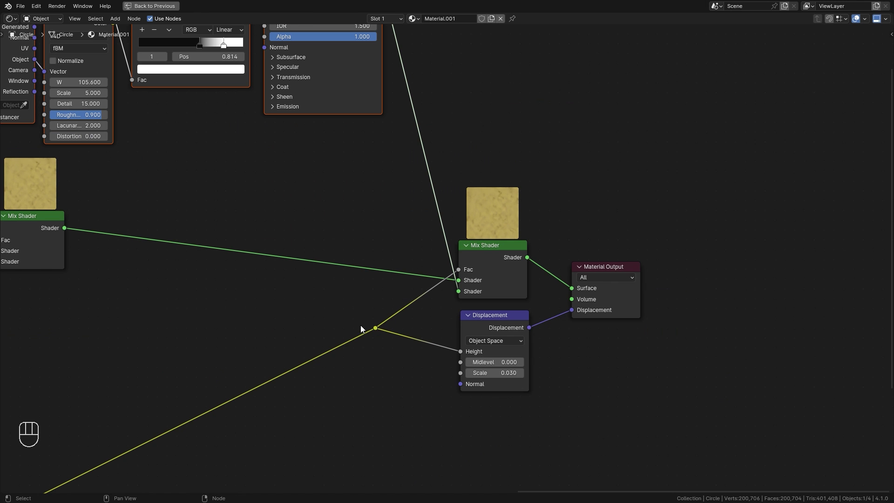
# Shift the Displacement and Material Output nodes slightly up and to the right in the node tree.
pyautogui.moveTo(489, 324); pyautogui.dragTo(495, 321)
pyautogui.moveTo(611, 272); pyautogui.dragTo(622, 257)
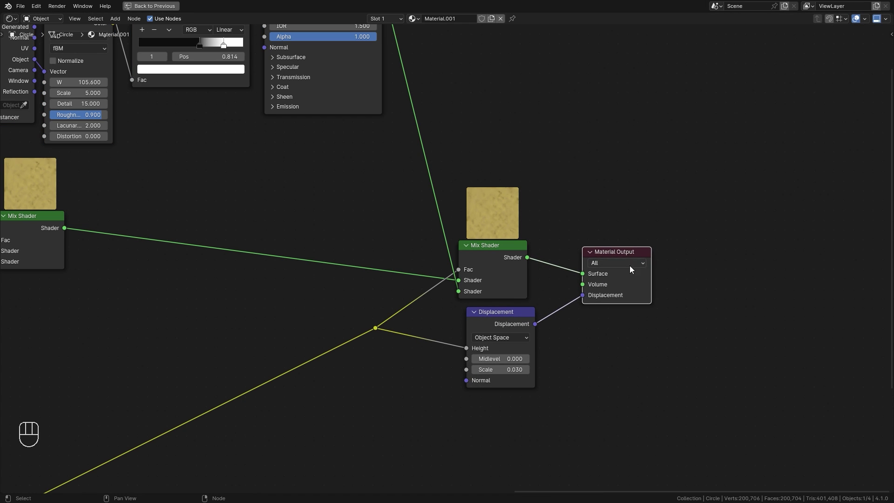
pyautogui.scroll(-4, 194, 246)
pyautogui.moveTo(194, 247); pyautogui.dragTo(630, 229, button='middle')
pyautogui.scroll(-4, 525, 269)
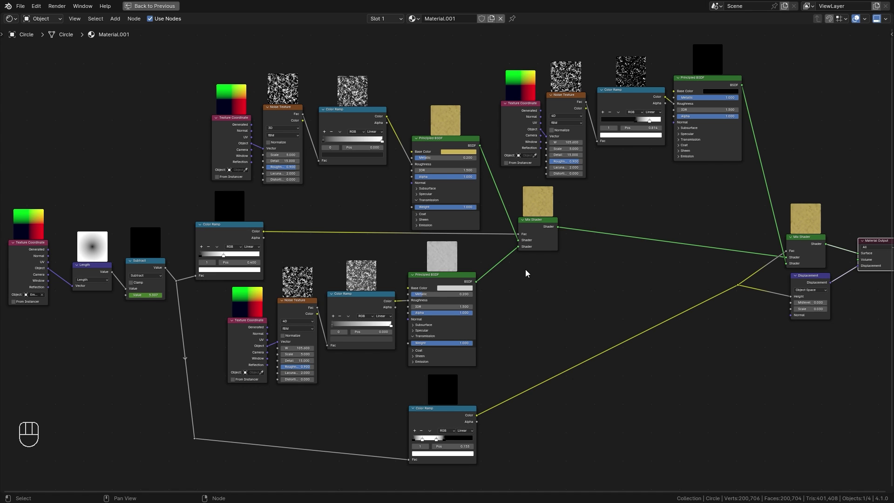
# Restore the full layout and merge the shader editor area into the 3D viewport.
pyautogui.hotkey('ctrl', 'space')
pyautogui.moveTo(167, 233); pyautogui.dragTo(142, 235, button='middle')
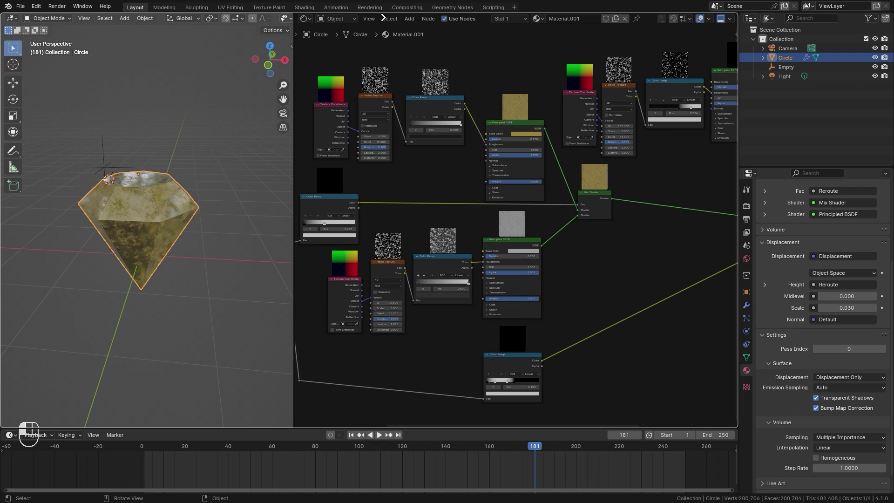
pyautogui.moveTo(383, 18); pyautogui.dragTo(430, 250)
pyautogui.scroll(-4, 377, 316)
pyautogui.moveTo(376, 317); pyautogui.dragTo(349, 250, button='middle')
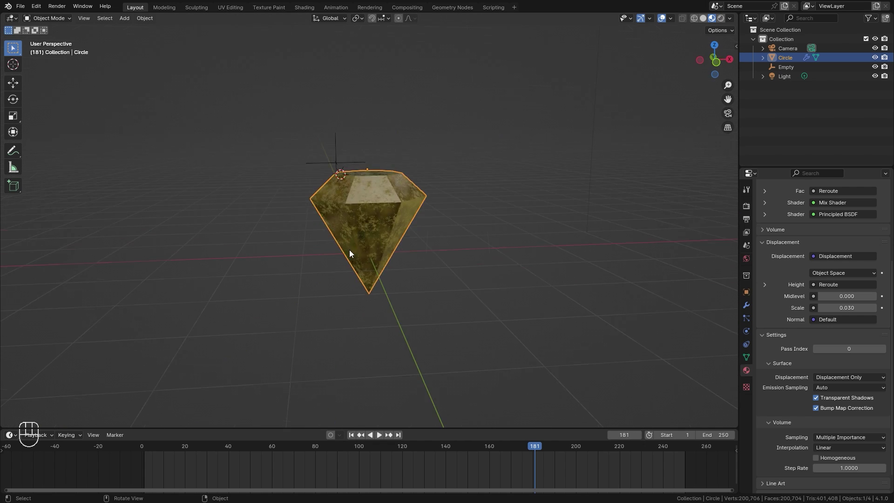
# Add a 2 m mesh plane near the gem and rotate it freely into a steep tilt.
pyautogui.hotkey('shift', 'a')
pyautogui.moveTo(367, 193)
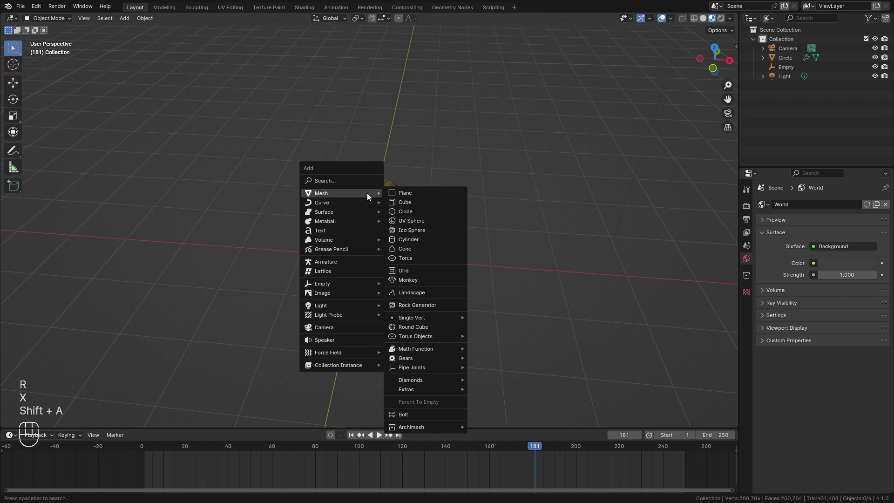
pyautogui.click(405, 193)
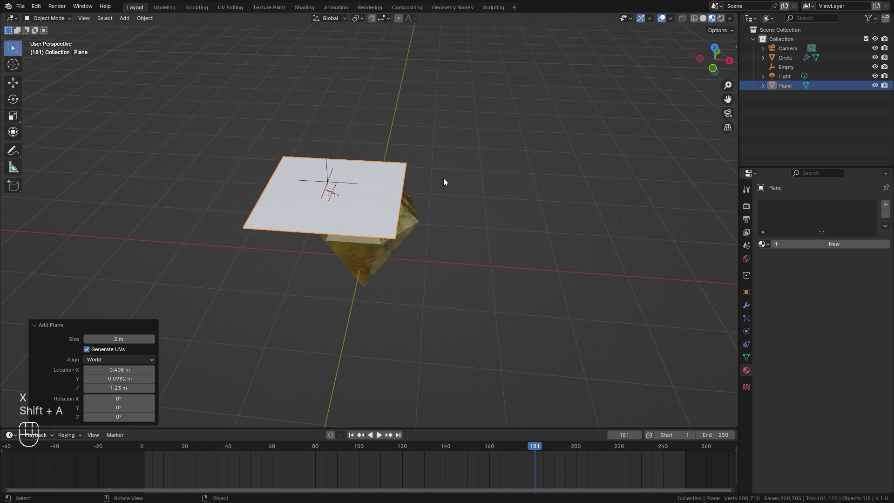
pyautogui.press('r')
pyautogui.press('r')
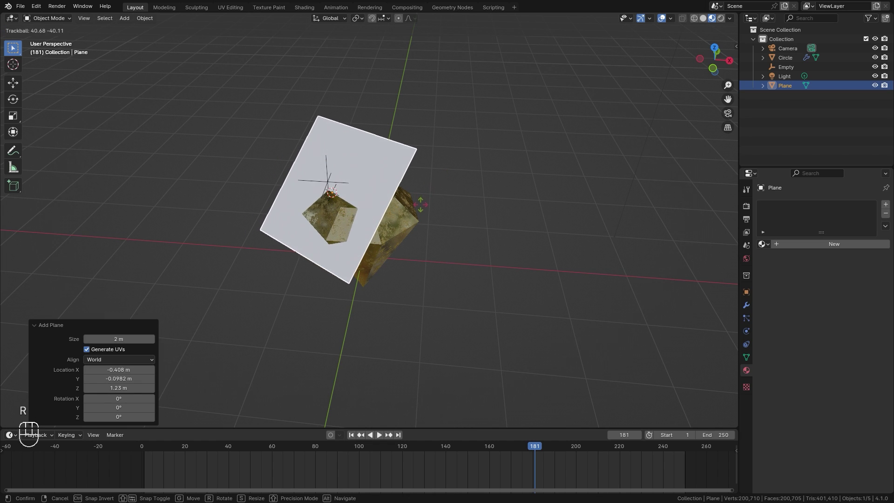
pyautogui.click(412, 213)
# Scale the tilted plane by about 1.88 and move it horizontally away to one side of the gem.
pyautogui.press('s')
pyautogui.click(503, 217)
pyautogui.scroll(-3, 386, 210)
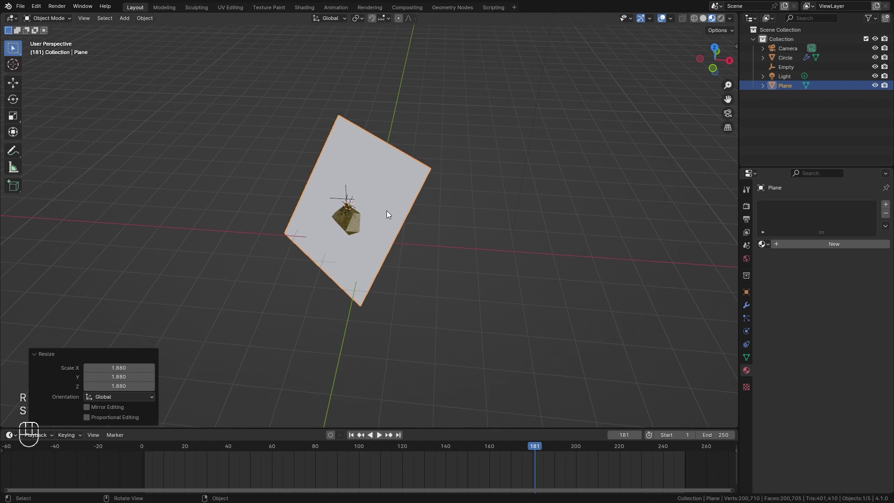
pyautogui.moveTo(387, 210); pyautogui.dragTo(428, 281, button='middle')
pyautogui.press('g')
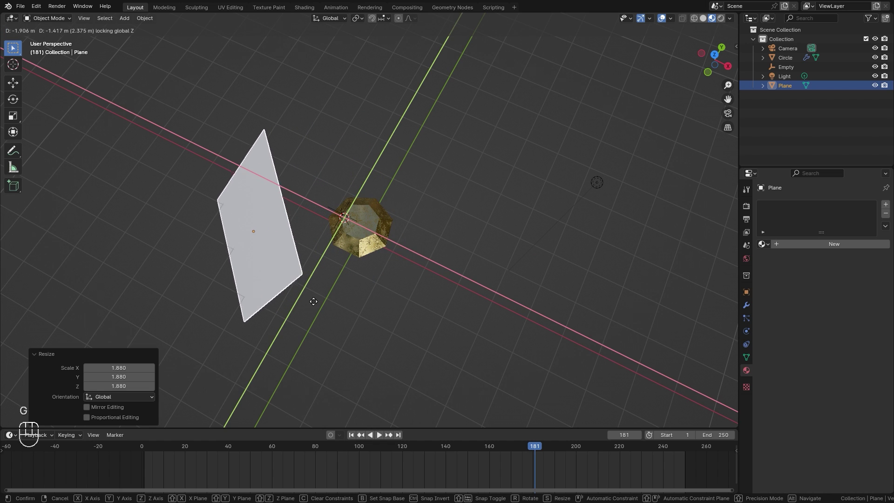
pyautogui.click(291, 316)
pyautogui.moveTo(291, 316); pyautogui.dragTo(326, 261, button='middle')
# Give the plane a new material with an Emission surface and a strength of 5.
pyautogui.click(795, 244)
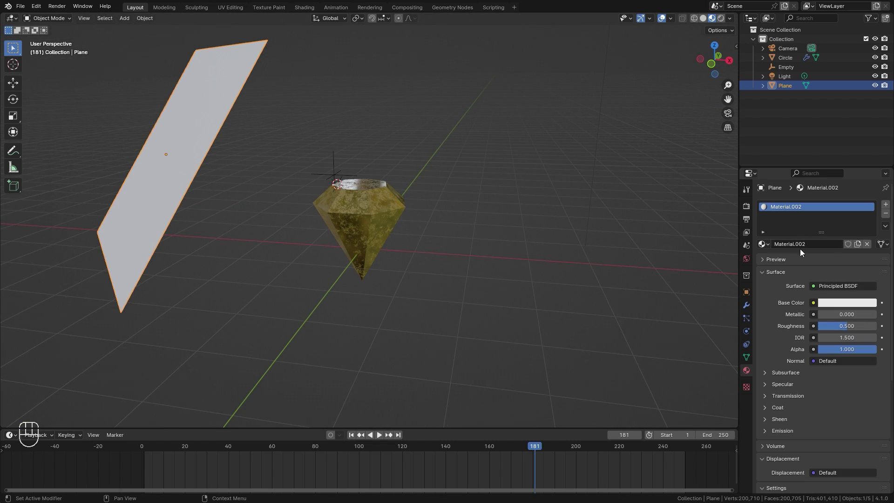
pyautogui.click(832, 287)
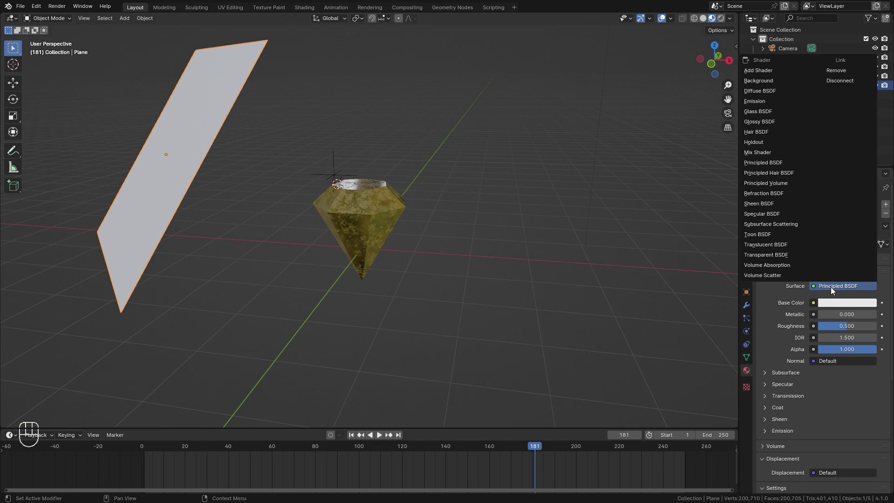
pyautogui.click(756, 101)
pyautogui.click(843, 315)
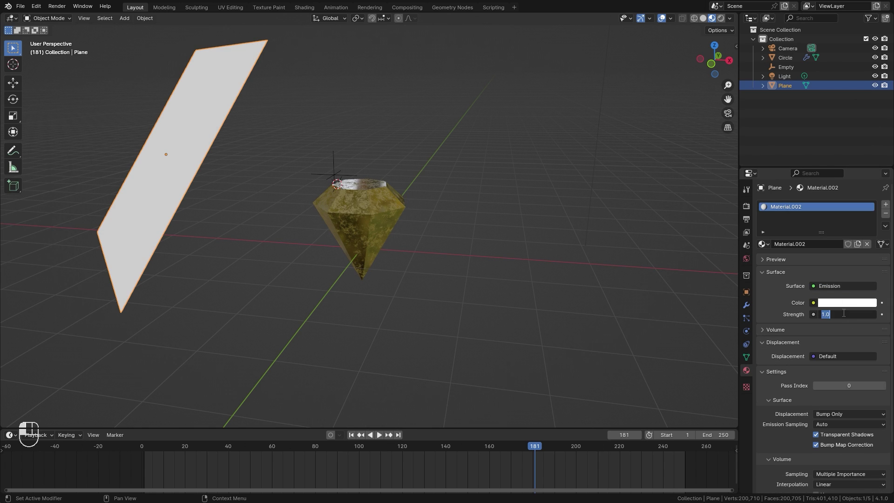
pyautogui.press('Return')
# In top view, duplicate the emissive plane about 5.47 m along X and rotate the copy about -99.9° around Z.
pyautogui.moveTo(269, 207); pyautogui.dragTo(296, 233, button='middle')
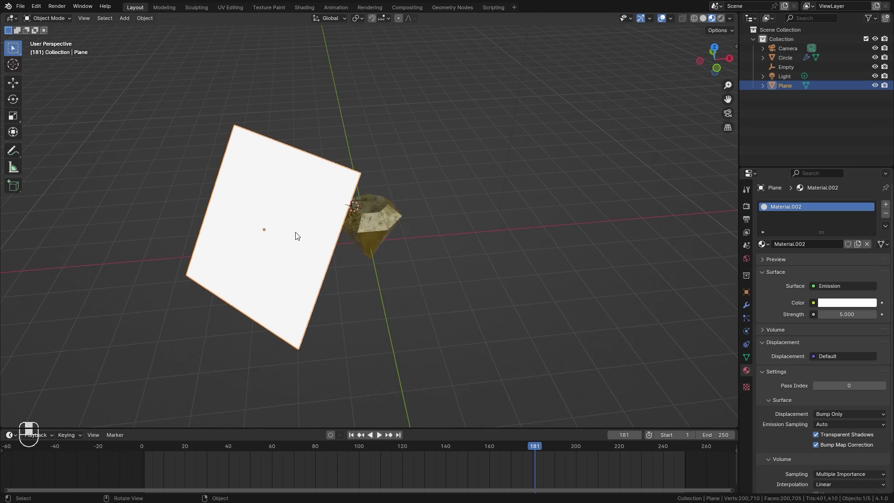
pyautogui.press('KP_7')
pyautogui.hotkey('shift', 'd')
pyautogui.click(469, 312)
pyautogui.press('r')
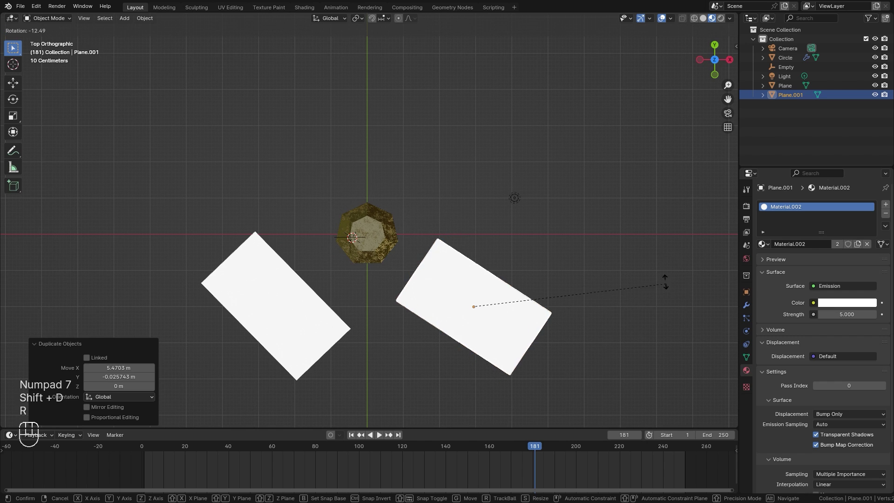
pyautogui.click(467, 220)
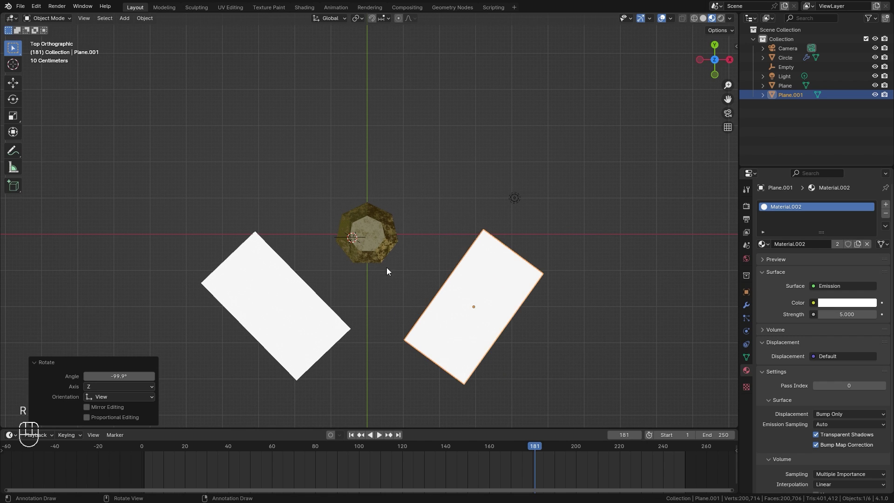
# Scale the duplicated plane down to about 0.4 and move it about 0.4 m closer to the gem in X and Y.
pyautogui.press('s')
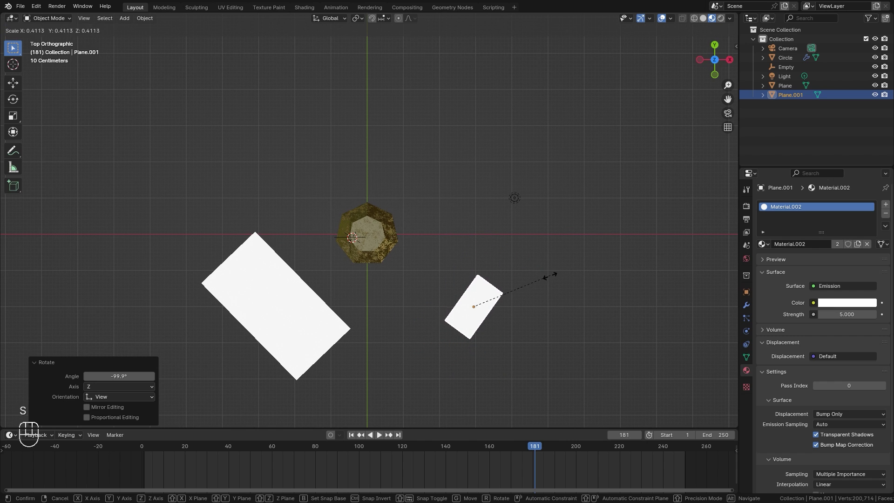
pyautogui.click(541, 278)
pyautogui.press('g')
pyautogui.click(526, 281)
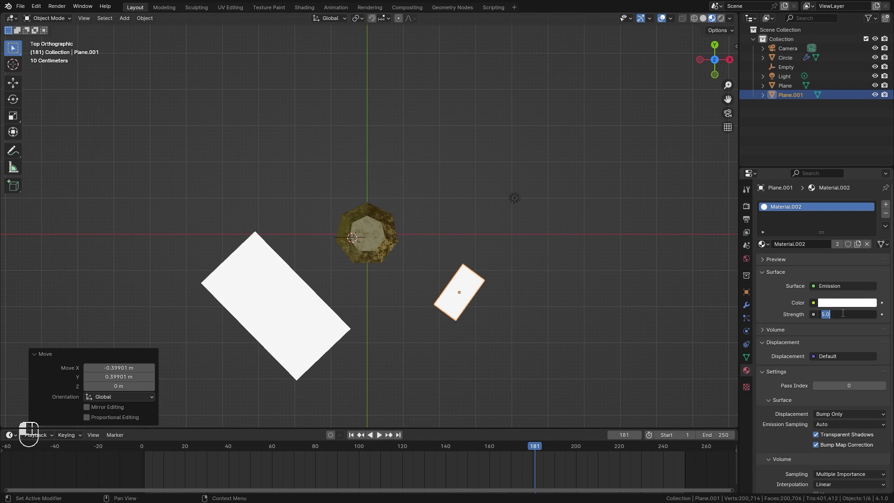
# Make the smaller plane's material a single-user copy and set its emission strength to 15.
pyautogui.press('Return')
pyautogui.click(837, 244)
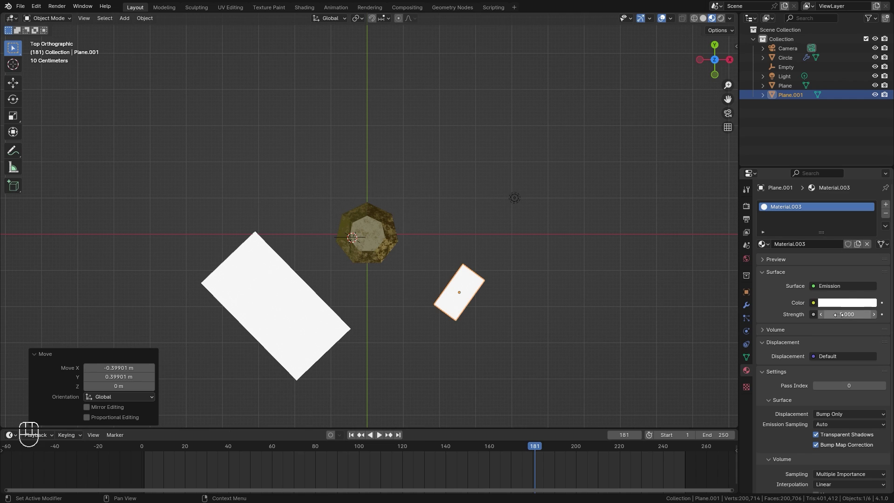
pyautogui.click(841, 315)
pyautogui.write('15')
pyautogui.press('Return')
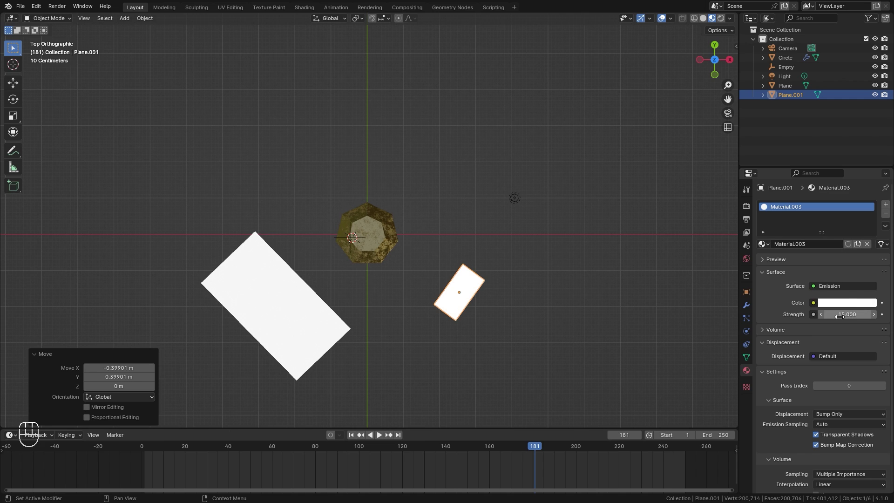
# Duplicate the small plane to a spot behind the gem and rotate the copy about -125° around Z.
pyautogui.hotkey('shift', 'd')
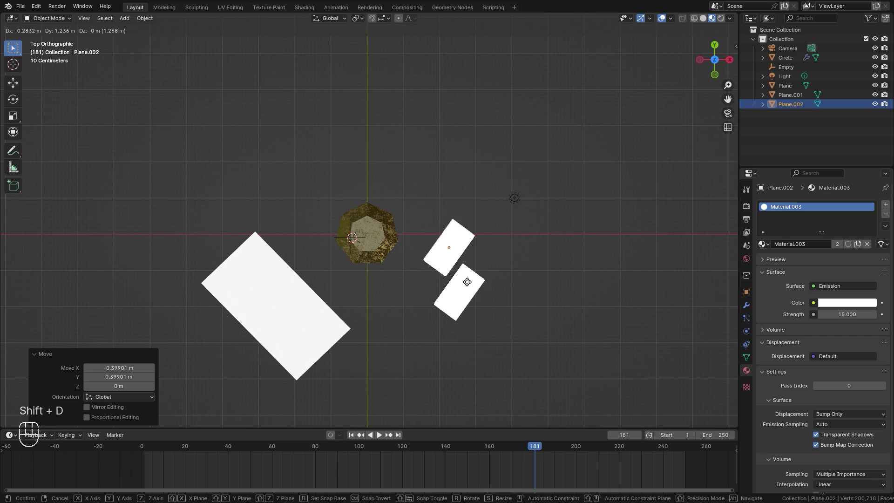
pyautogui.click(381, 201)
pyautogui.press('r')
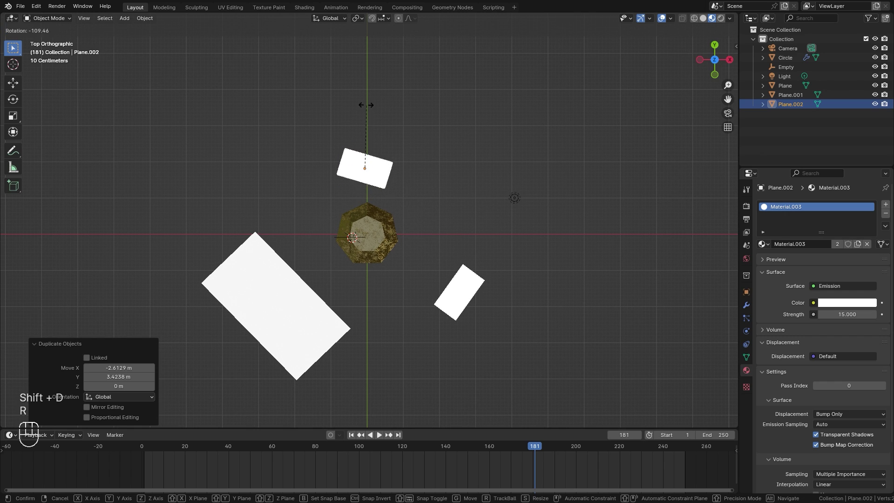
pyautogui.click(347, 110)
# Narrow the plane behind the gem into a strip by scaling it to about 0.212 along X.
pyautogui.press('s')
pyautogui.press('y')
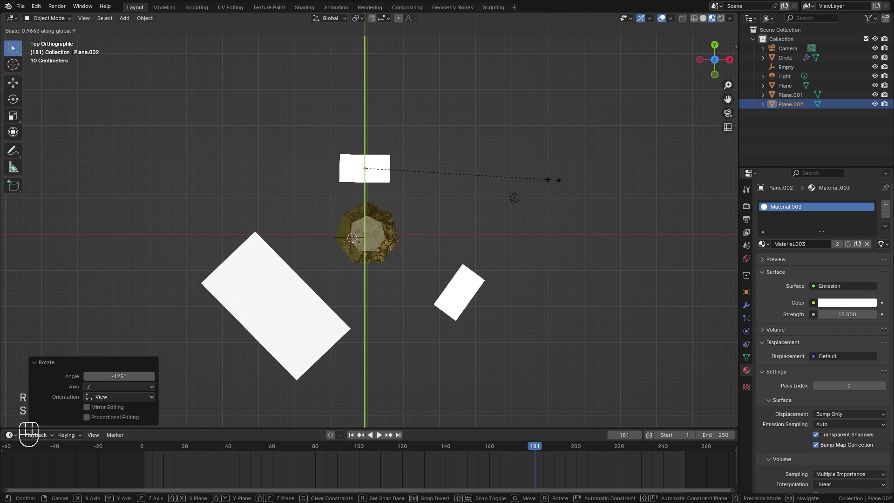
pyautogui.press('s')
pyautogui.press('x')
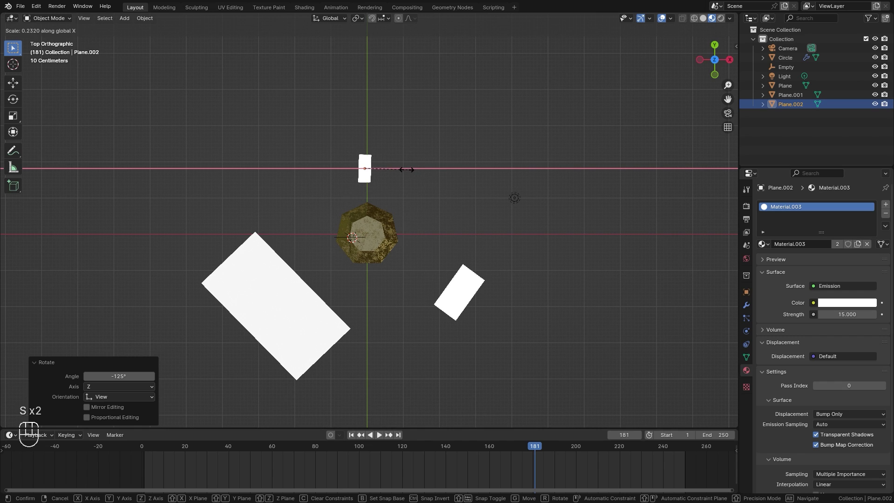
pyautogui.click(405, 169)
# Rotate the narrow strip plane about -29.5° around the global X axis.
pyautogui.moveTo(410, 231); pyautogui.dragTo(568, 172, button='middle')
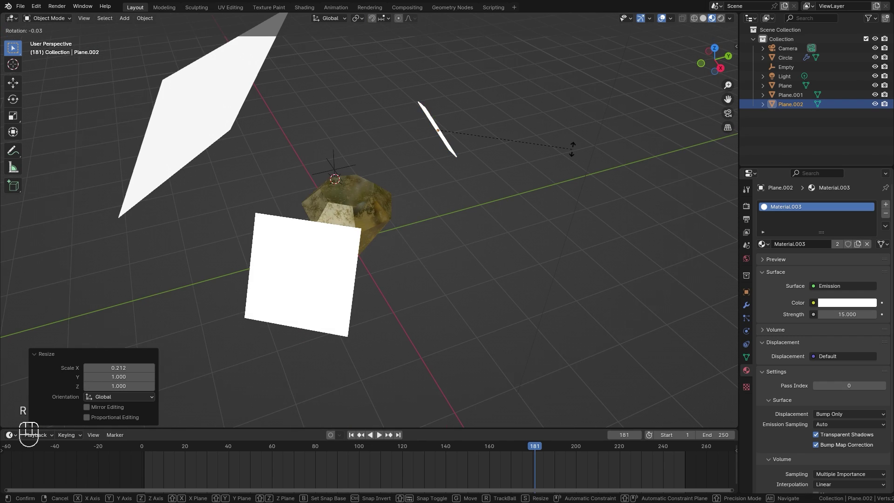
pyautogui.press('r')
pyautogui.press('x')
pyautogui.click(543, 206)
pyautogui.moveTo(455, 222); pyautogui.dragTo(529, 190, button='middle')
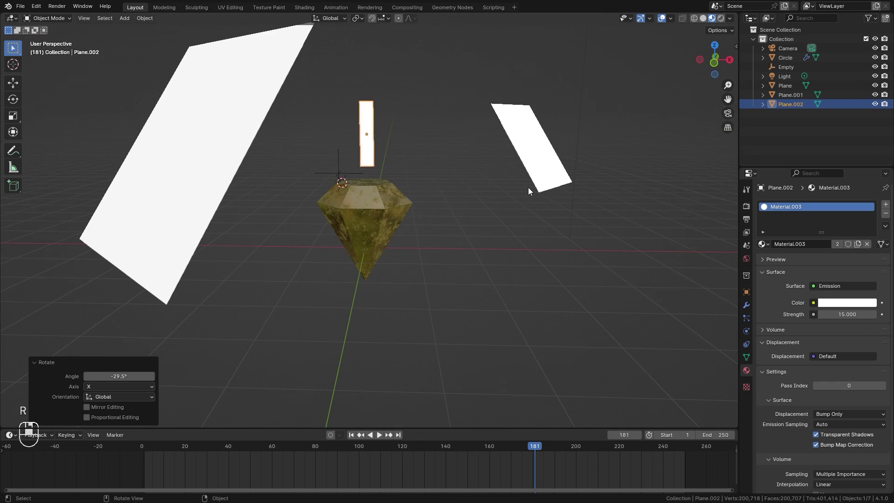
# Stretch the strip plane to about 3.741 along Z and lower it so it spans the height behind the gem.
pyautogui.press('s')
pyautogui.press('z')
pyautogui.click(261, 253)
pyautogui.press('g')
pyautogui.press('z')
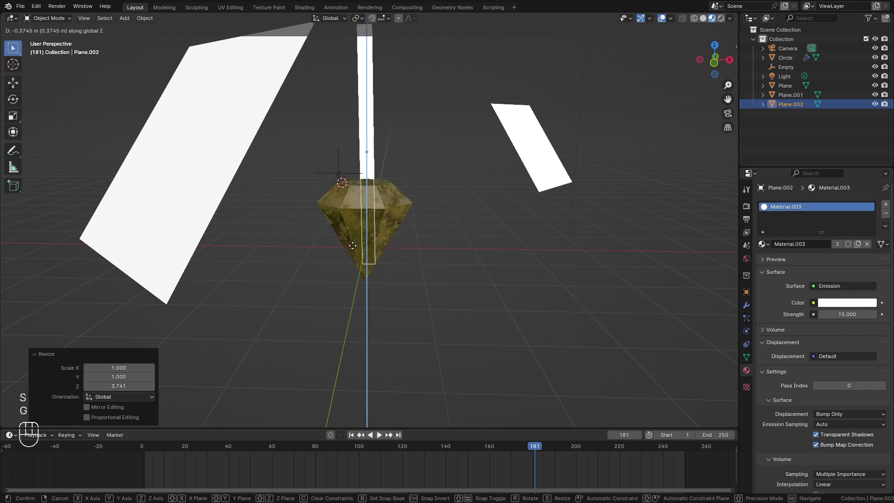
pyautogui.click(355, 294)
# Adjust the strip plane's angle around the global Z axis, finishing with a rotation of about 0.897°.
pyautogui.press('r')
pyautogui.press('z')
pyautogui.click(507, 225)
pyautogui.moveTo(508, 225); pyautogui.dragTo(397, 180, button='middle')
pyautogui.press('r')
pyautogui.press('z')
pyautogui.click(506, 234)
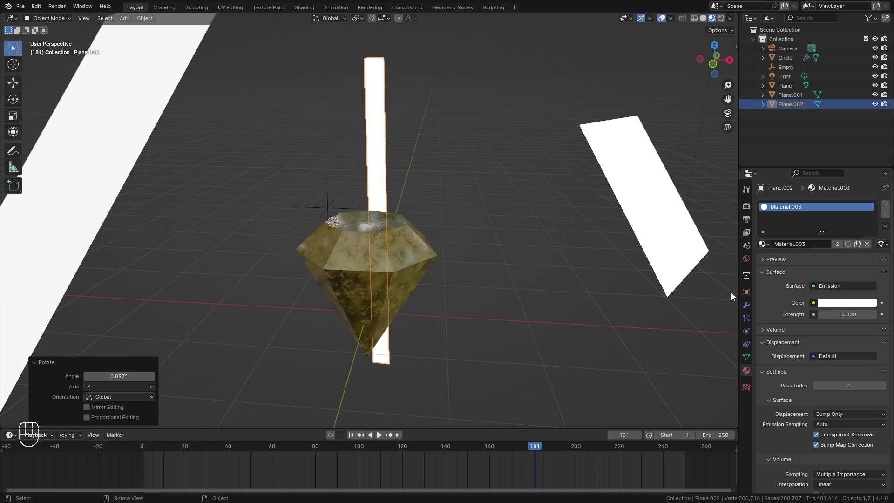
# Hide the strip plane from camera rays in its ray visibility settings.
pyautogui.click(746, 292)
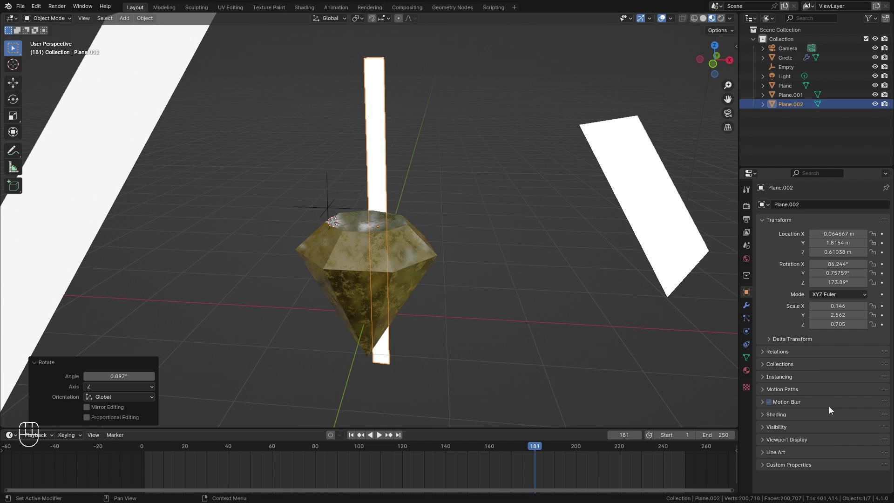
pyautogui.click(775, 426)
pyautogui.scroll(-5, 852, 409)
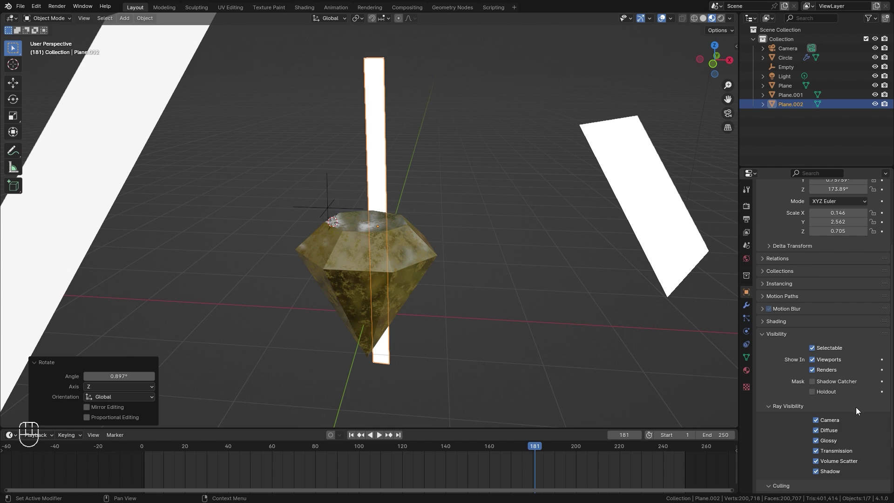
pyautogui.click(816, 421)
# Switch the viewport to rendered shading and examine the gem's lighting close up from the front.
pyautogui.scroll(-6, 471, 267)
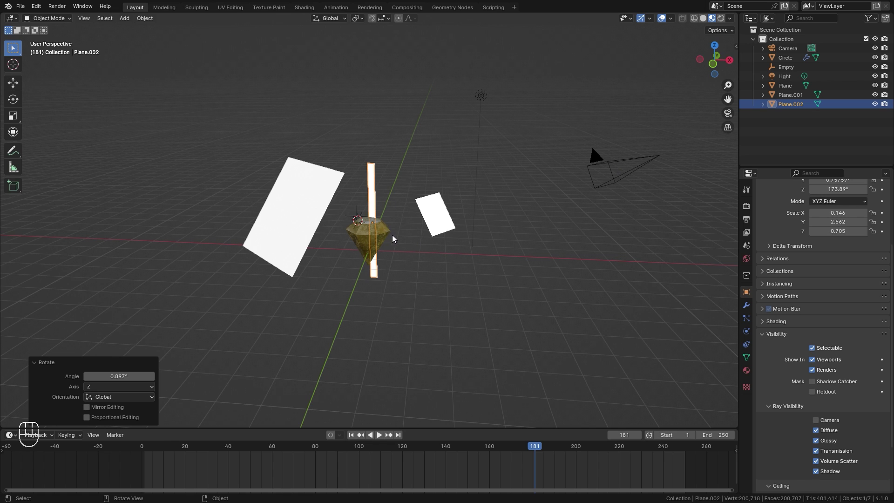
pyautogui.scroll(5, 392, 235)
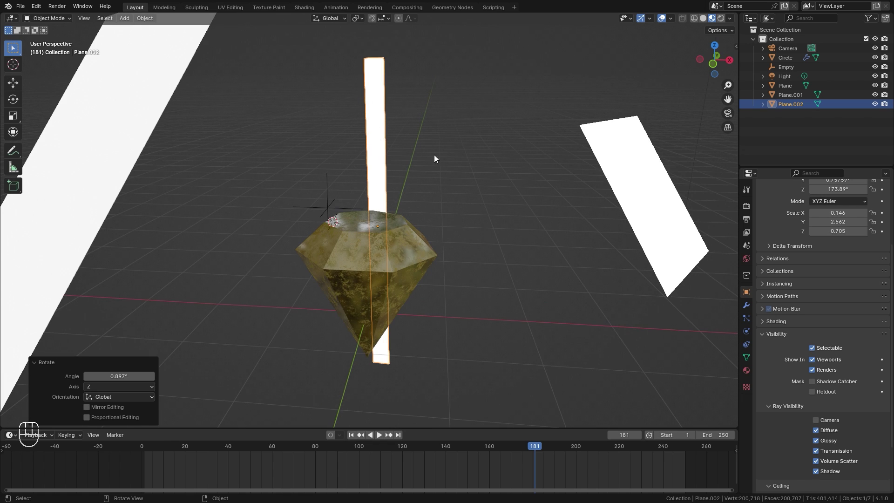
pyautogui.moveTo(434, 155)
pyautogui.mouseDown(button='middle')
pyautogui.moveTo(401, 192)
pyautogui.moveTo(369, 288)
pyautogui.mouseUp(button='middle')
pyautogui.press('z')
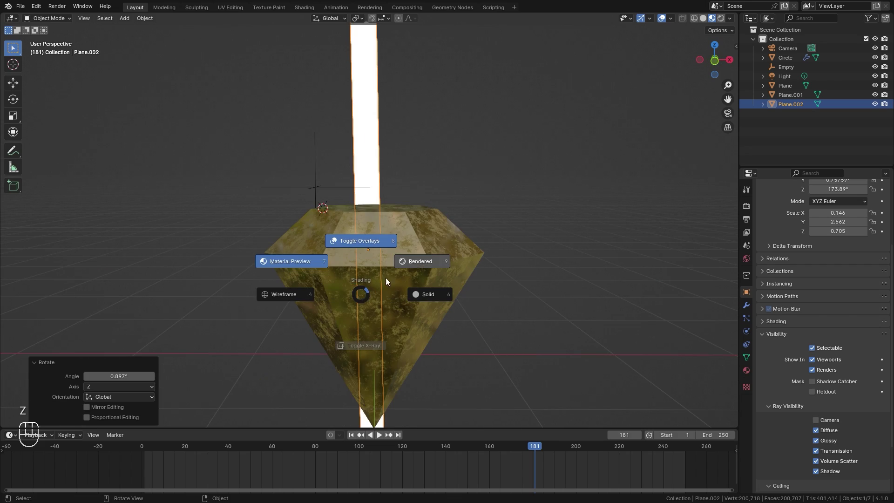
pyautogui.click(419, 260)
pyautogui.scroll(1, 435, 198)
pyautogui.moveTo(429, 252)
pyautogui.keyDown('shift'); pyautogui.mouseDown(button='middle')
pyautogui.moveTo(435, 198)
pyautogui.moveTo(432, 211)
pyautogui.mouseUp(button='middle'); pyautogui.keyUp('shift')
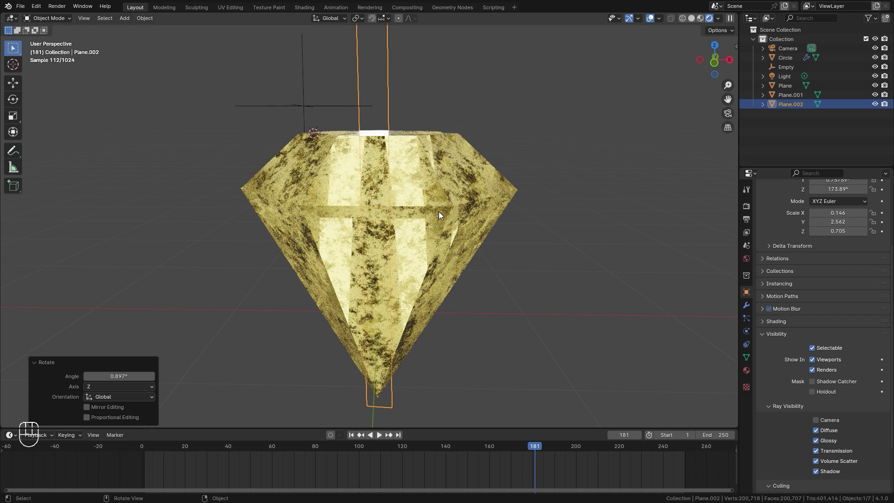
# Set the scene's color management to the AgX view transform with the High Contrast look.
pyautogui.click(747, 207)
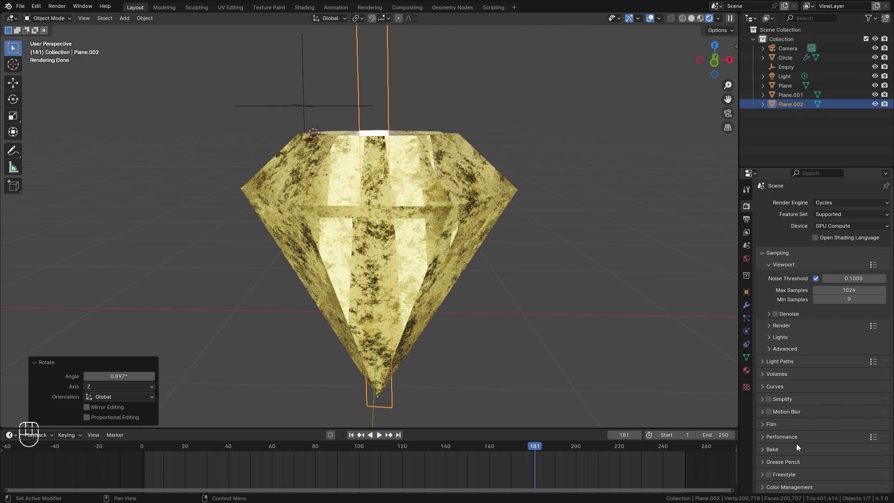
pyautogui.click(795, 487)
pyautogui.scroll(-5, 804, 399)
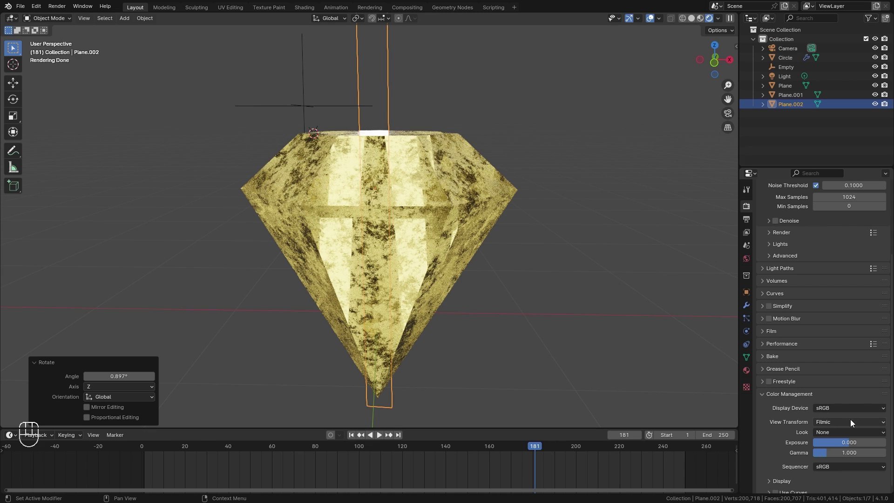
pyautogui.click(850, 421)
pyautogui.click(823, 442)
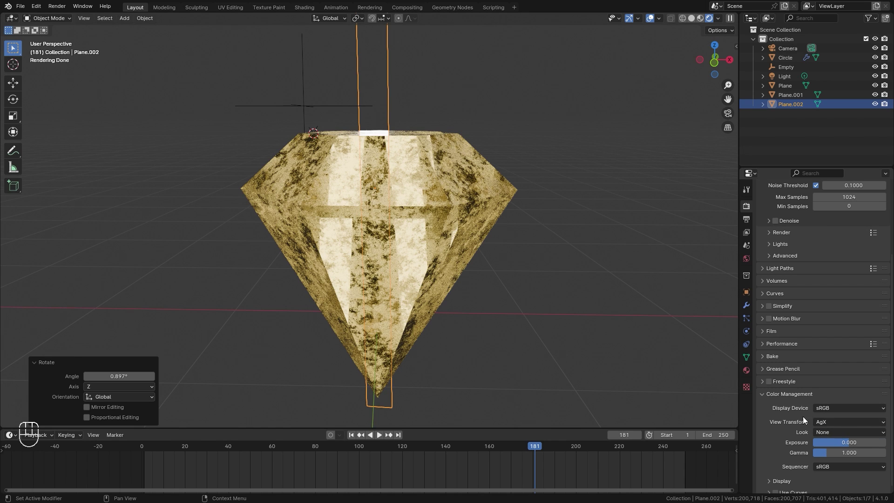
pyautogui.click(824, 433)
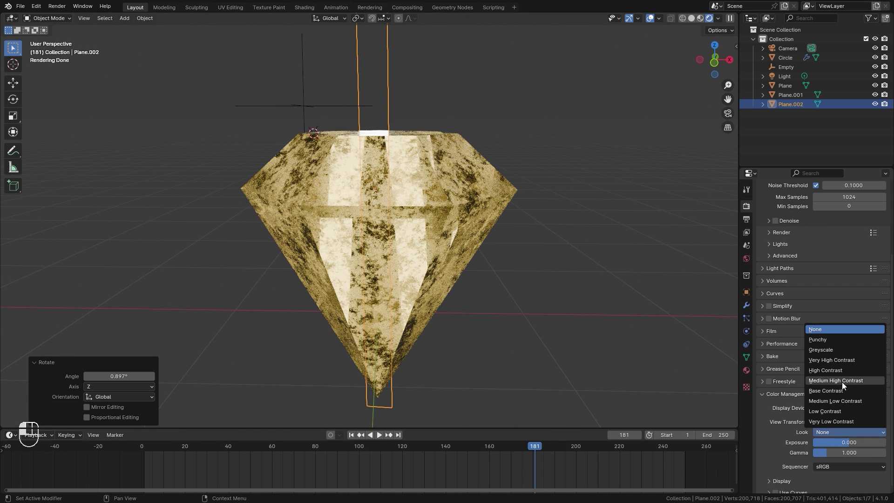
pyautogui.click(825, 371)
pyautogui.moveTo(392, 288); pyautogui.dragTo(448, 237, button='middle')
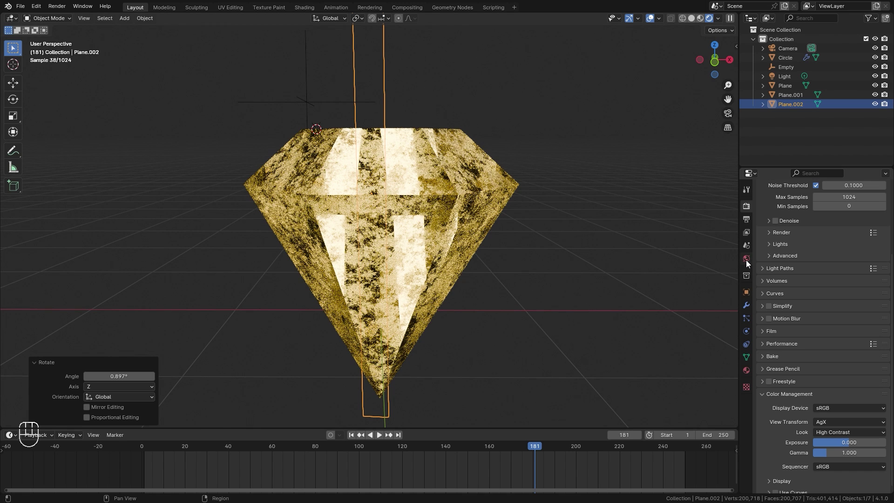
# Set the world background strength to 4.
pyautogui.click(746, 259)
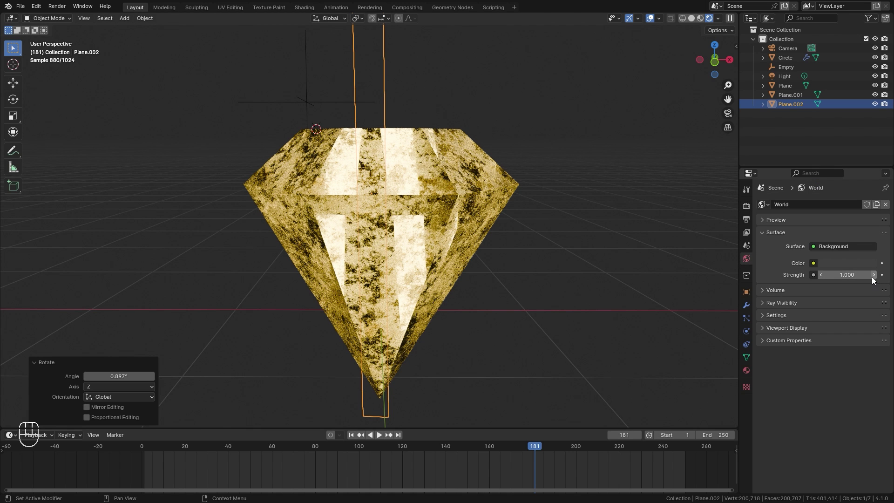
pyautogui.click(848, 275)
pyautogui.write('4')
pyautogui.press('Return')
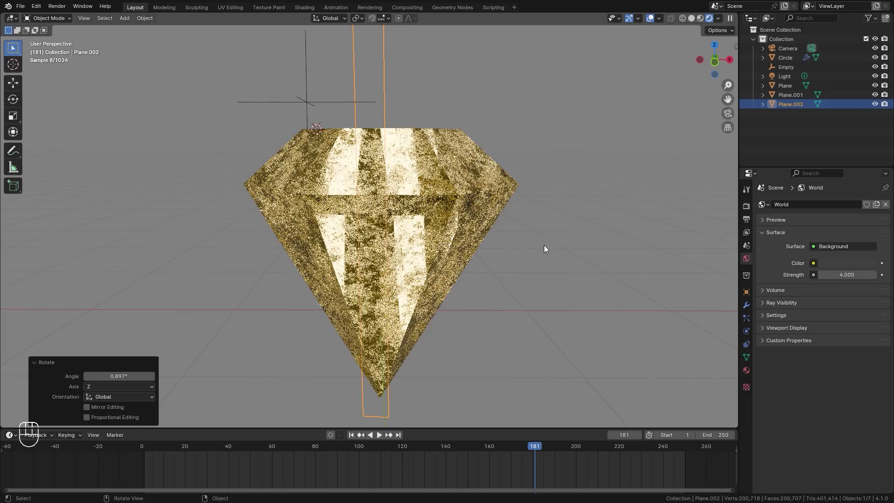
pyautogui.moveTo(475, 246)
pyautogui.mouseDown(button='middle')
pyautogui.moveTo(512, 252)
pyautogui.moveTo(490, 253)
pyautogui.mouseUp(button='middle')
# Enable a transparent film background for the render and save the file.
pyautogui.click(746, 205)
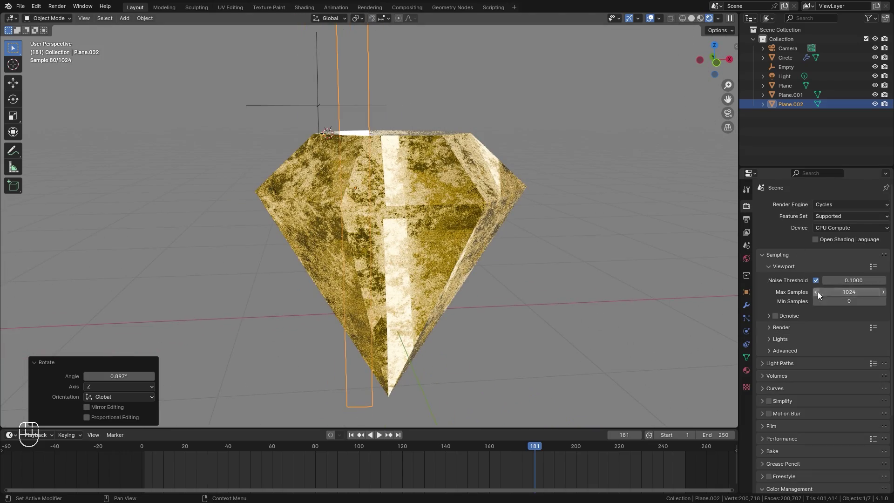
pyautogui.scroll(-2, 797, 362)
pyautogui.click(771, 389)
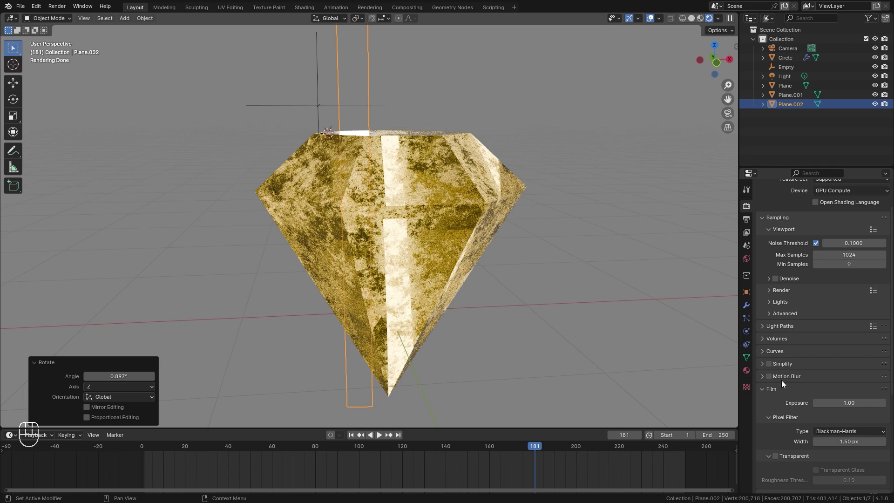
pyautogui.click(775, 456)
pyautogui.scroll(-2, 461, 256)
pyautogui.moveTo(445, 255); pyautogui.dragTo(436, 250, button='middle')
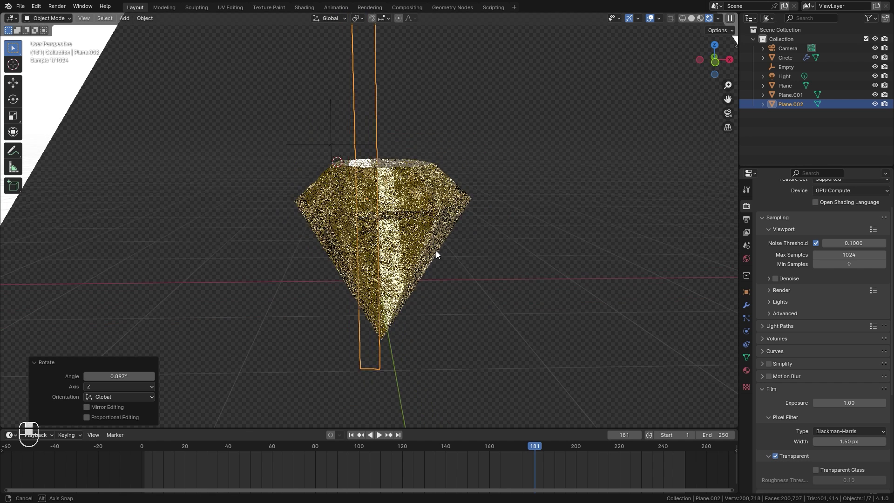
pyautogui.scroll(2, 445, 251)
pyautogui.hotkey('ctrl', 's')
# Go to frame 89 of the animation and switch the viewport to solid shading.
pyautogui.moveTo(217, 446); pyautogui.dragTo(333, 454)
pyautogui.moveTo(487, 284)
pyautogui.mouseDown(button='middle')
pyautogui.moveTo(562, 284)
pyautogui.moveTo(494, 266)
pyautogui.mouseUp(button='middle')
pyautogui.scroll(-3, 502, 265)
pyautogui.press('z')
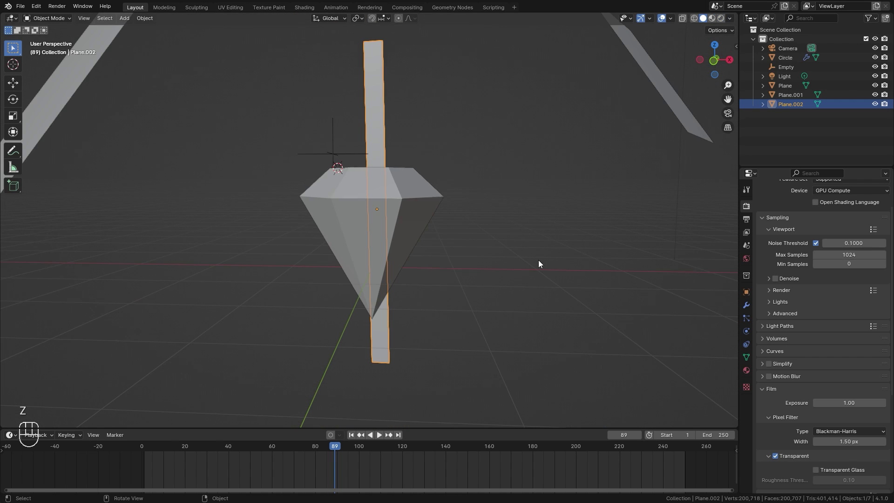
# Look at the gem from the front and align the camera to that view.
pyautogui.scroll(-1, 429, 256)
pyautogui.moveTo(426, 256); pyautogui.dragTo(424, 260, button='middle')
pyautogui.scroll(4, 435, 258)
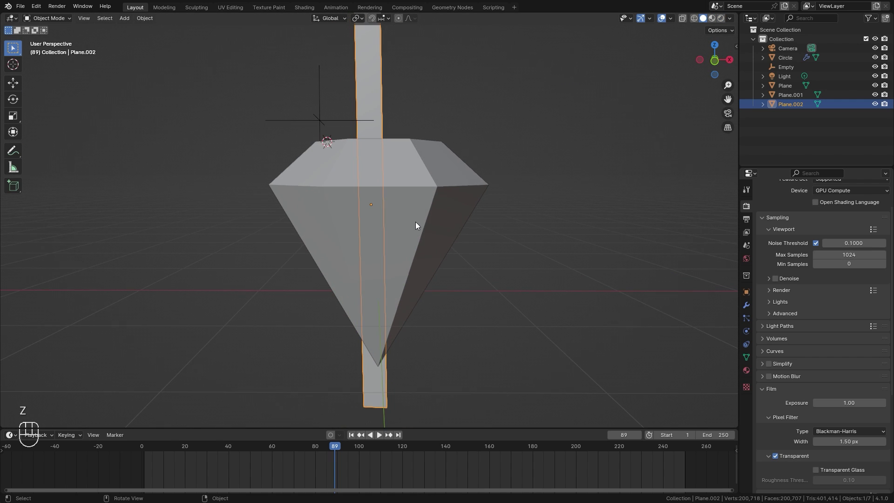
pyautogui.press('KP_1')
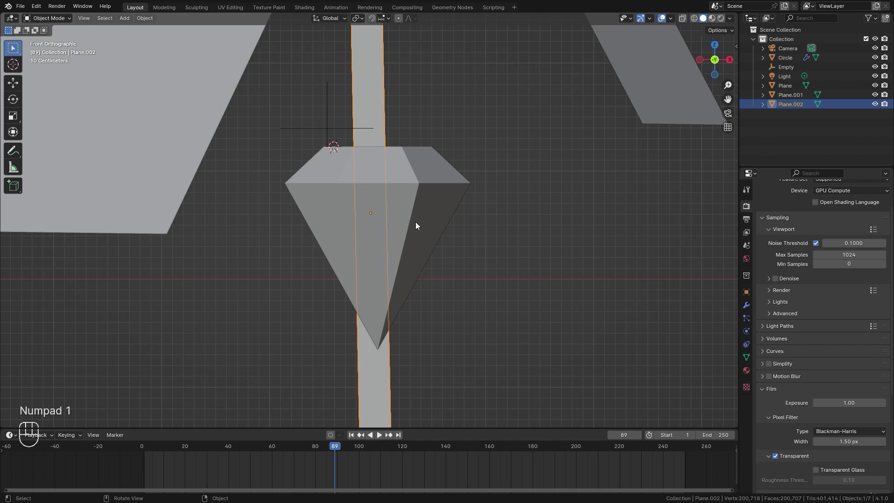
pyautogui.hotkey('ctrl', 'alt')
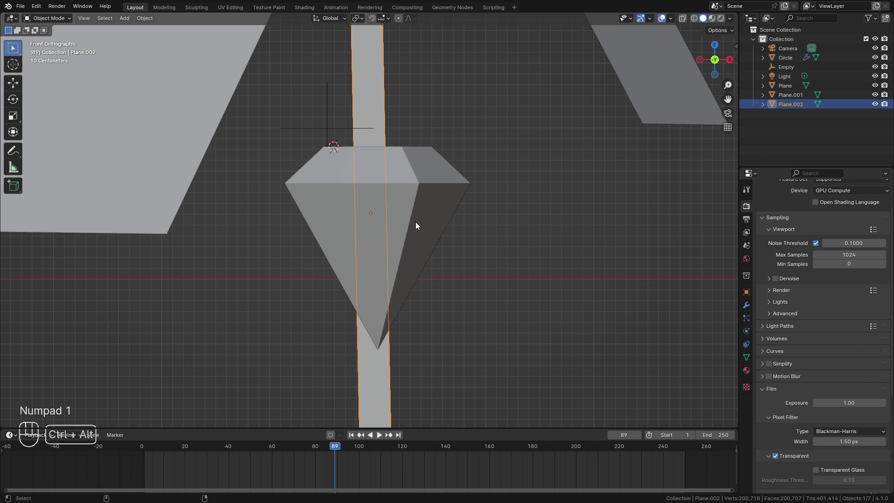
pyautogui.press('ctrl+alt+KP_0')
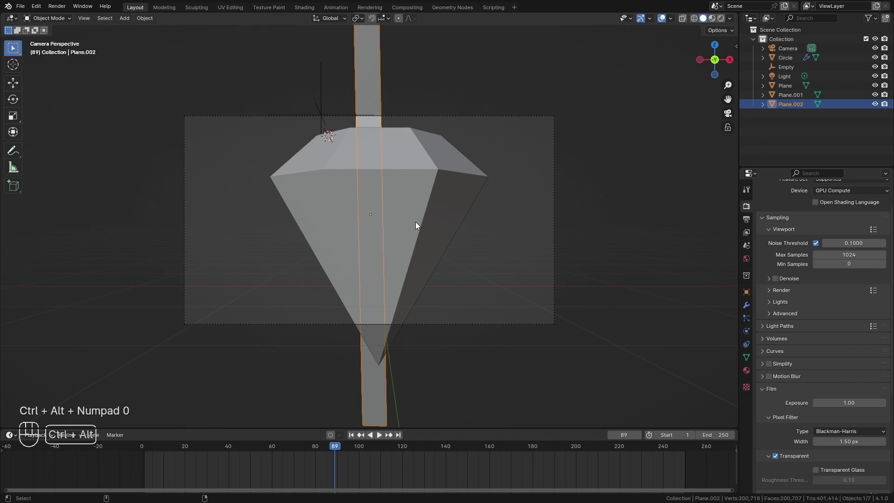
# Move the camera back about 0.44 m along its local Z and tilt it around its local X axis to frame the gem.
pyautogui.click(556, 205)
pyautogui.scroll(1, 480, 233)
pyautogui.press('g')
pyautogui.press('z')
pyautogui.press('z')
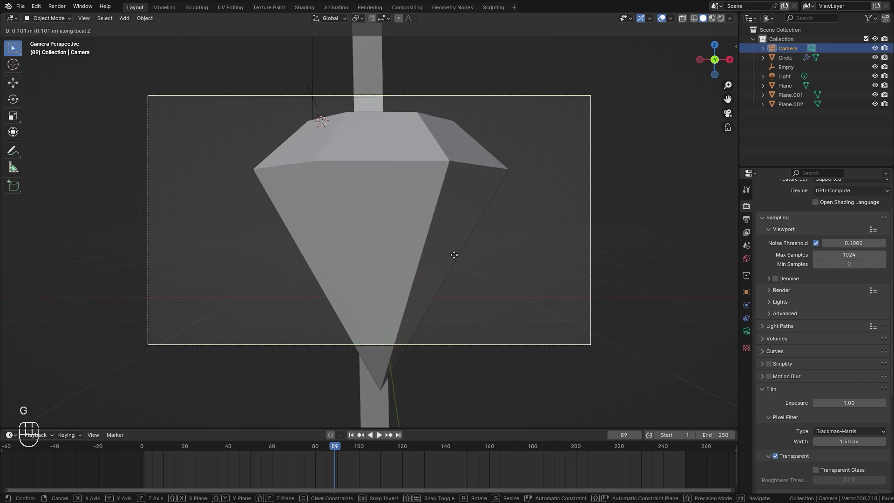
pyautogui.click(472, 312)
pyautogui.press('r')
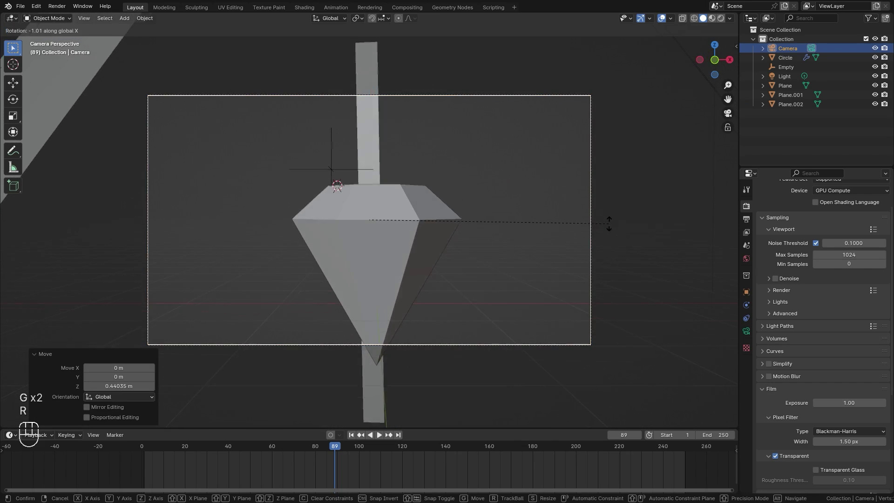
pyautogui.press('x')
pyautogui.press('x')
pyautogui.click(618, 205)
# Save the file, render the gem at frame 87 as a still image, and close the render window.
pyautogui.hotkey('ctrl', 's')
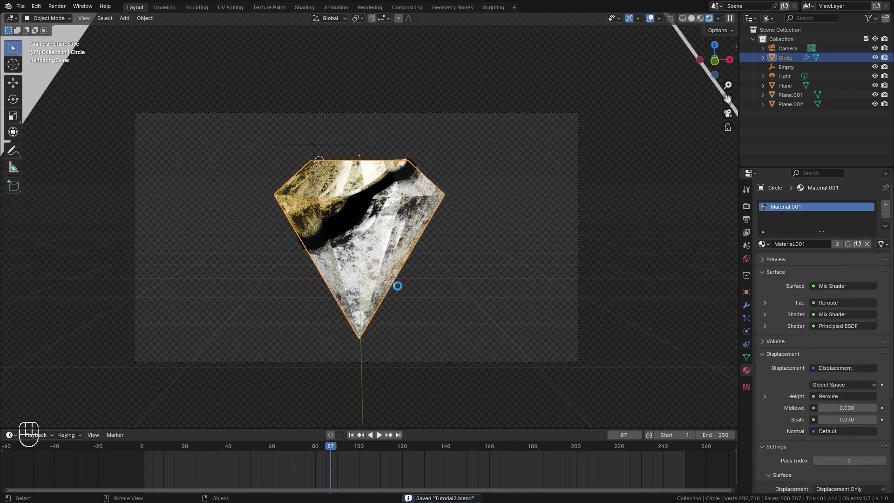
pyautogui.press('F12')
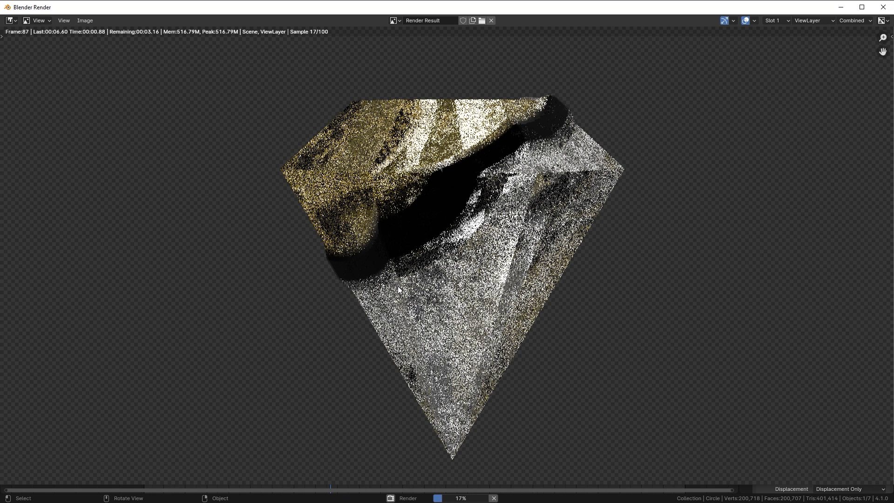
pyautogui.press('Escape')
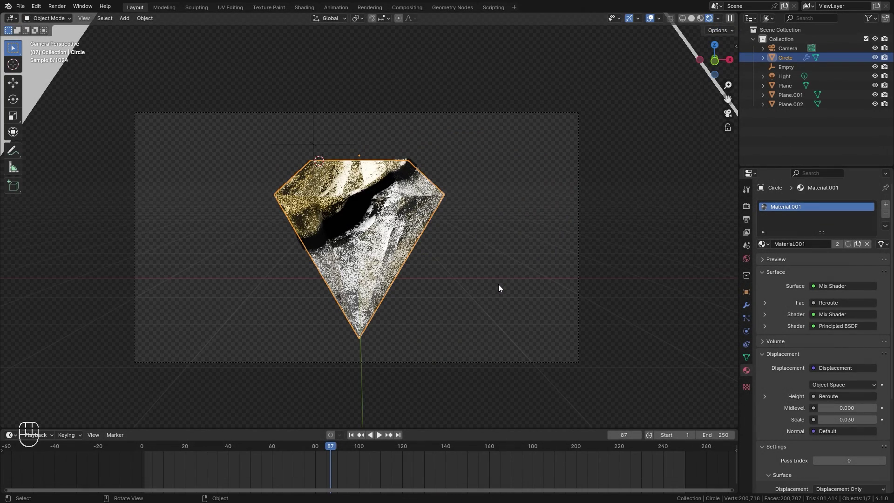
# Enable compositing nodes for the scene and enlarge the compositor's node area by hiding its sidebar and the dope sheet.
pyautogui.click(407, 7)
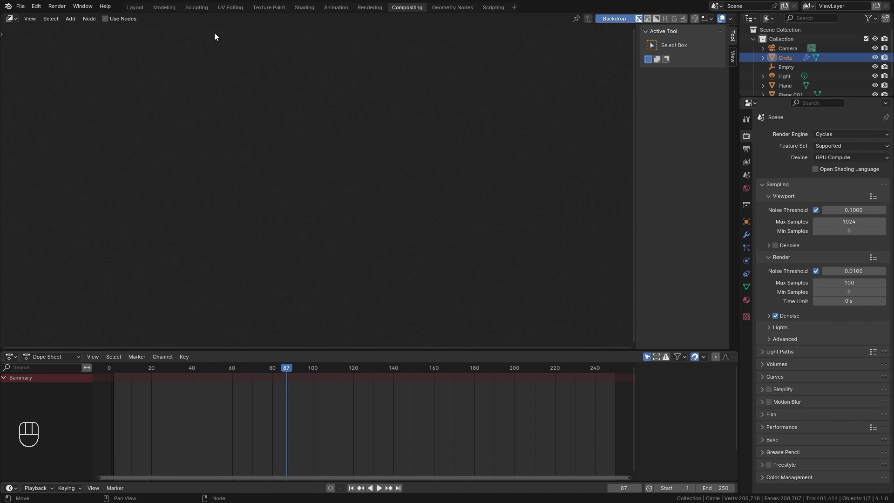
pyautogui.click(105, 19)
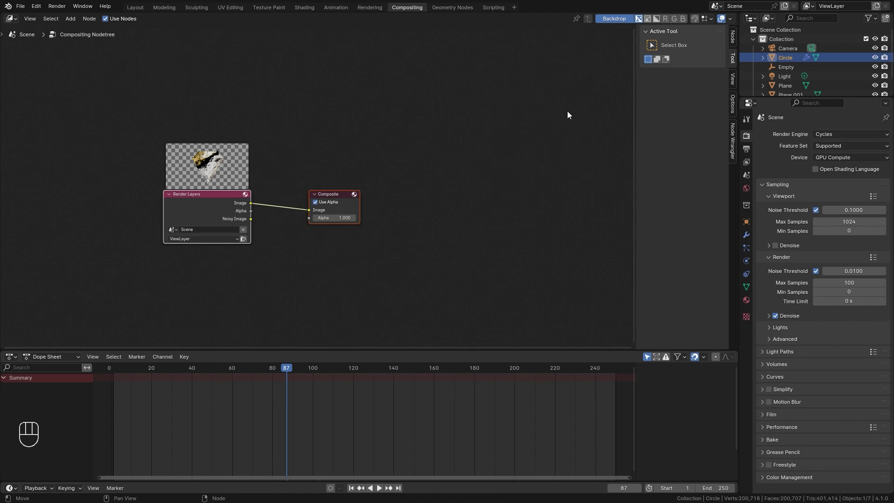
pyautogui.press('n')
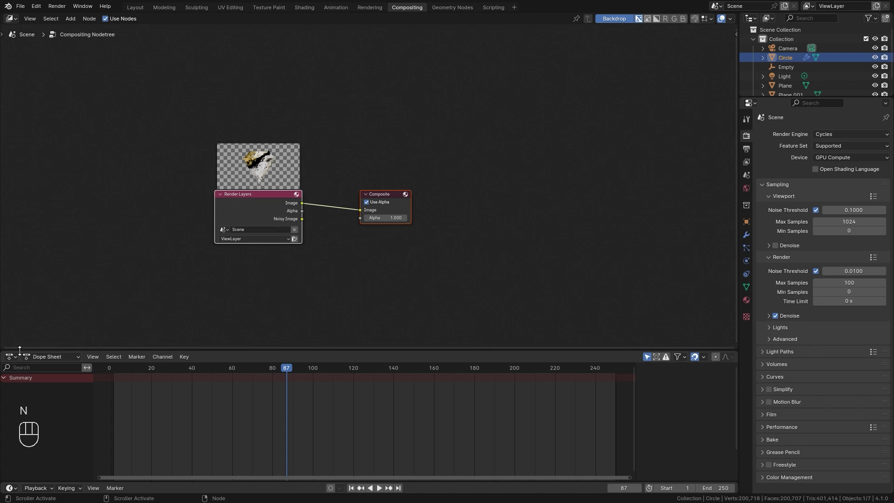
pyautogui.moveTo(2, 350); pyautogui.dragTo(28, 386)
pyautogui.click(361, 340)
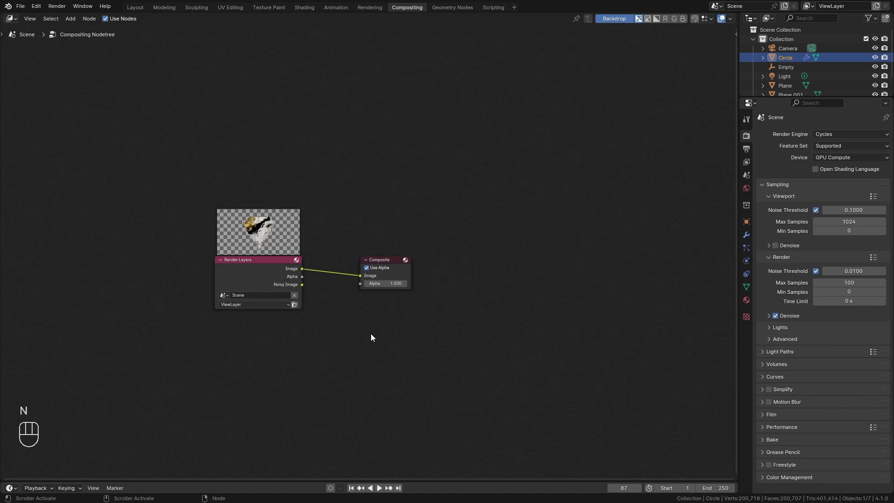
# Move the Render Layers node well away from the Composite node to leave room for effects.
pyautogui.moveTo(371, 333); pyautogui.dragTo(452, 315, button='middle')
pyautogui.scroll(2, 344, 276)
pyautogui.moveTo(345, 278); pyautogui.dragTo(135, 251)
# Connect the Render Layers image to a Viewer node placed below Composite and shrink the backdrop to fit the editor.
pyautogui.press('ctrl')
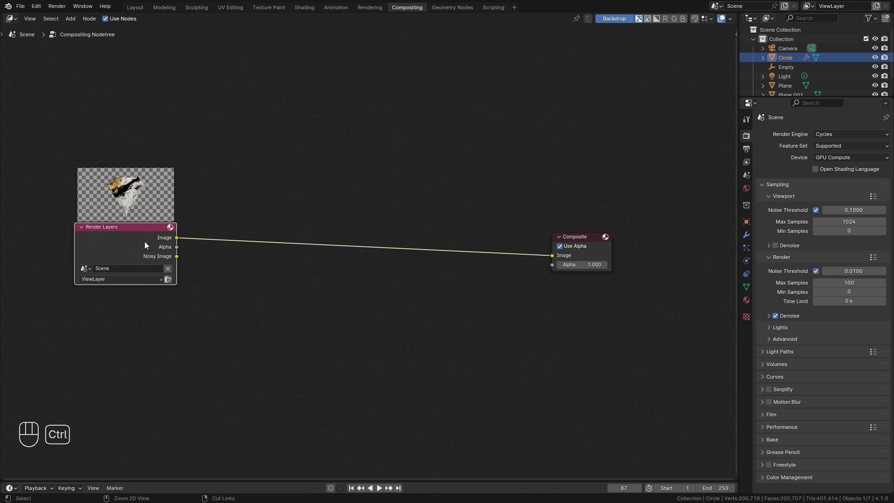
pyautogui.keyDown('ctrl'); pyautogui.keyDown('shift'); pyautogui.click(117, 239); pyautogui.keyUp('shift'); pyautogui.keyUp('ctrl')
pyautogui.moveTo(217, 237); pyautogui.dragTo(571, 287)
pyautogui.press('v')
pyautogui.press('v')
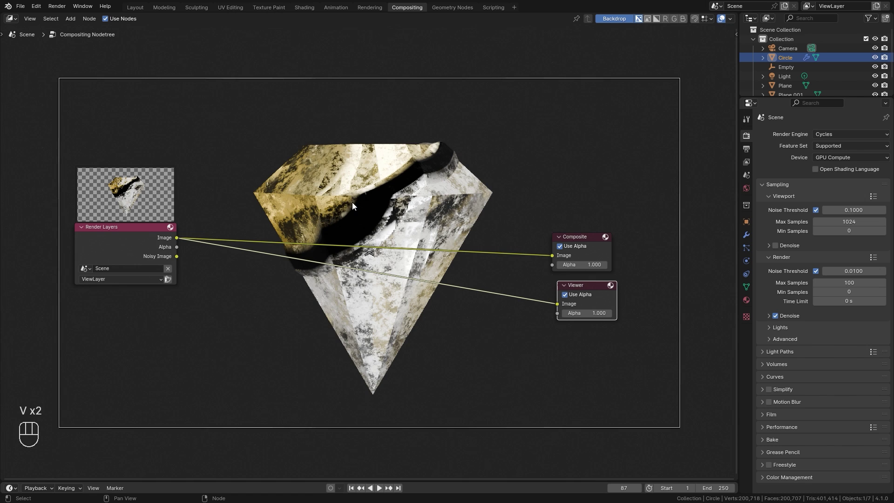
pyautogui.scroll(3, 267, 241)
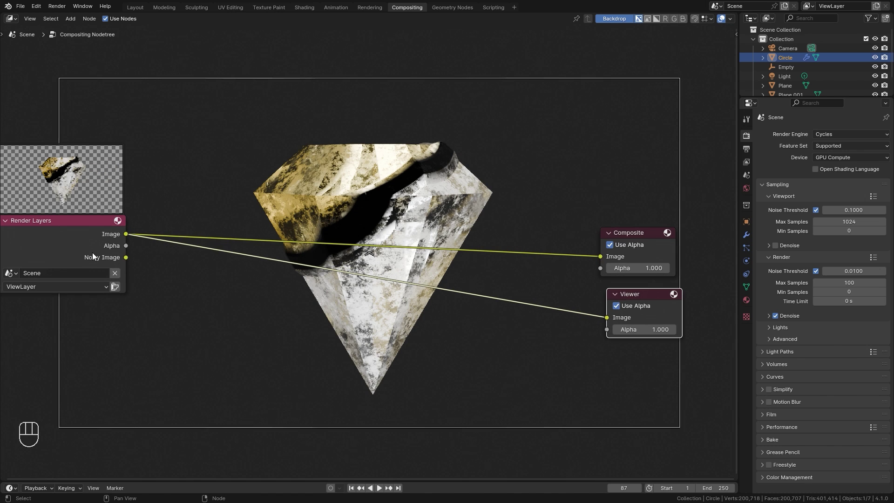
# Insert an Alpha Over node after Render Layers, route the render into its second image input, and connect its output to the Viewer.
pyautogui.moveTo(92, 253); pyautogui.dragTo(10, 252)
pyautogui.hotkey('shift', 'a')
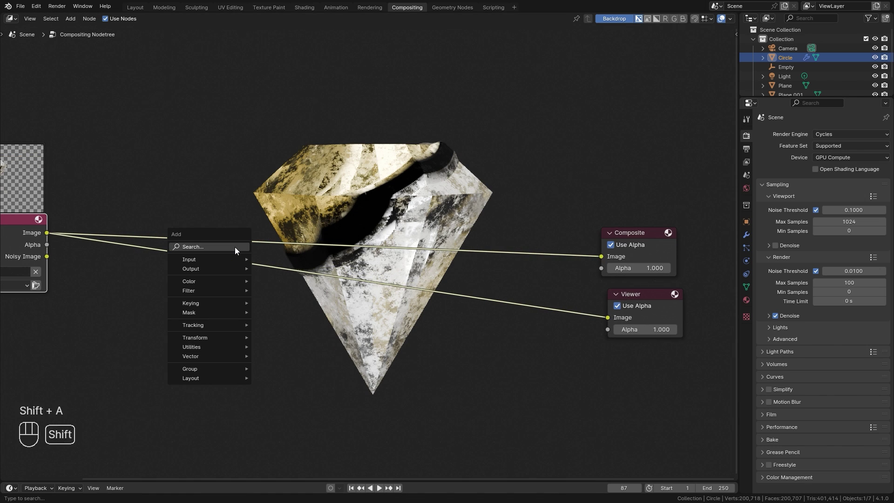
pyautogui.moveTo(205, 280)
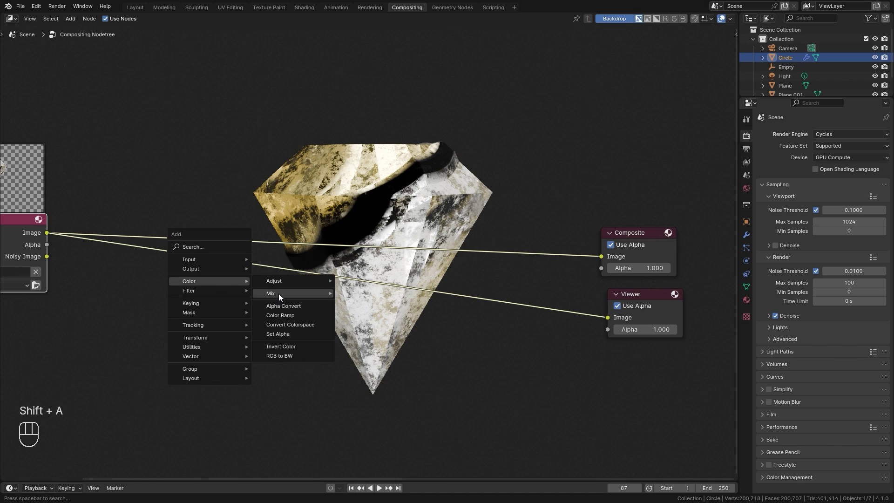
pyautogui.moveTo(279, 294)
pyautogui.click(363, 294)
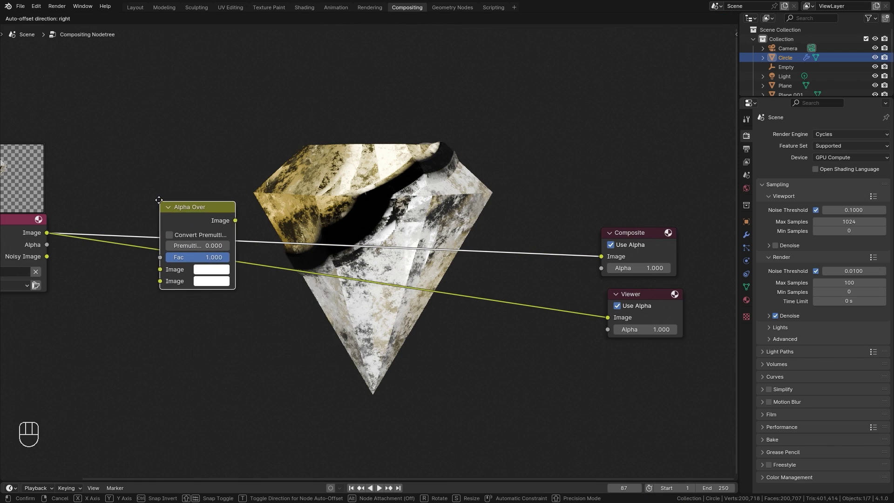
pyautogui.click(142, 200)
pyautogui.moveTo(203, 203); pyautogui.dragTo(607, 317)
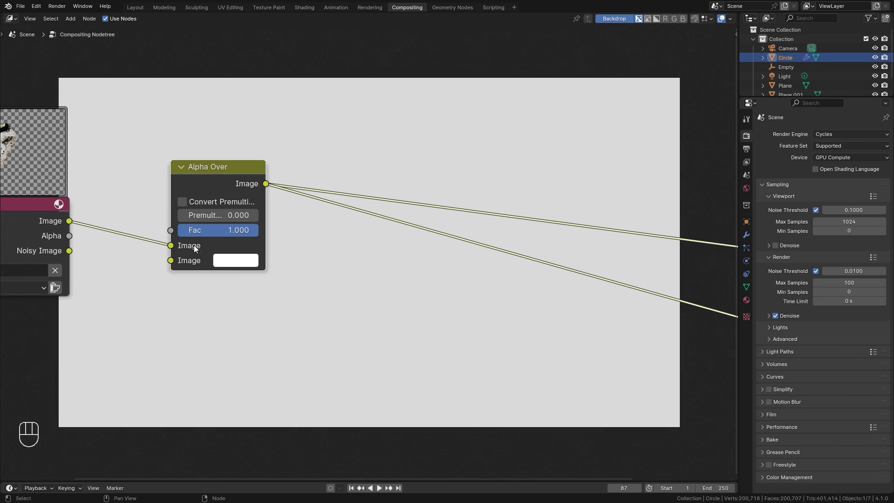
pyautogui.moveTo(171, 245)
pyautogui.mouseDown()
pyautogui.moveTo(148, 255)
pyautogui.moveTo(171, 261)
pyautogui.mouseUp()
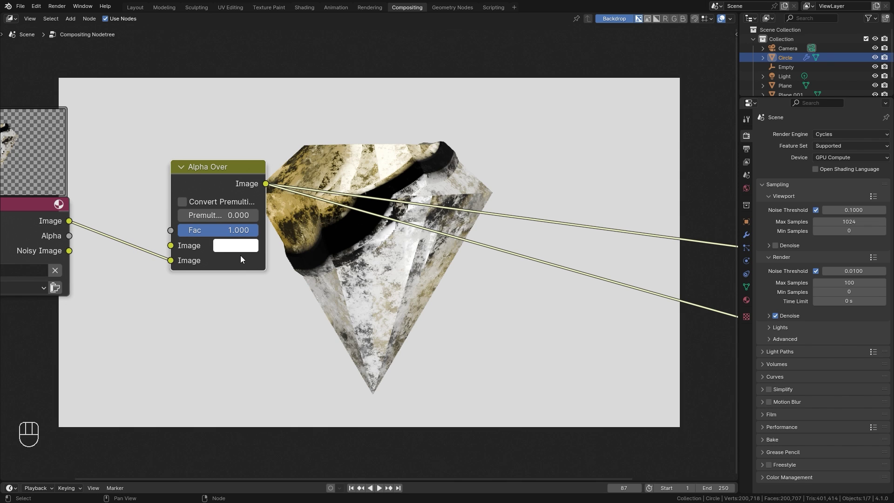
# Set the Alpha Over node's first image colour to a very dark navy blue as the background.
pyautogui.click(233, 249)
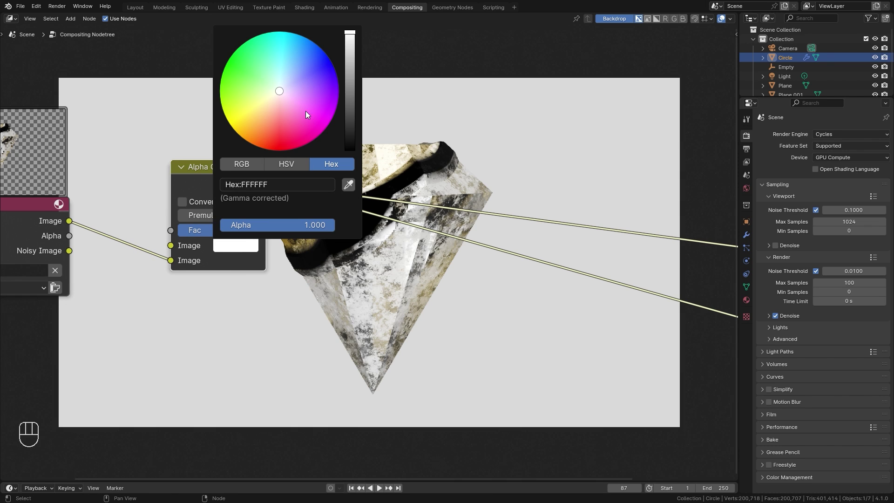
pyautogui.click(237, 249)
pyautogui.moveTo(281, 89); pyautogui.dragTo(289, 81)
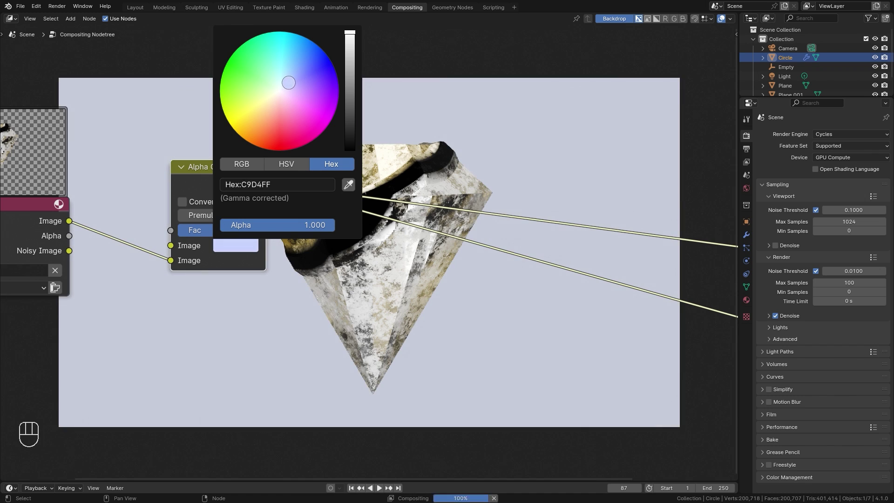
pyautogui.moveTo(349, 91); pyautogui.dragTo(350, 126)
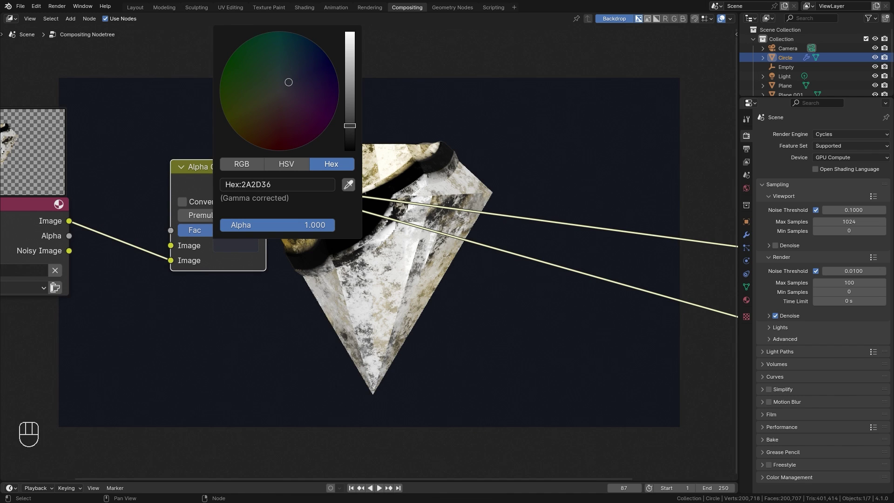
pyautogui.moveTo(293, 82); pyautogui.dragTo(291, 77)
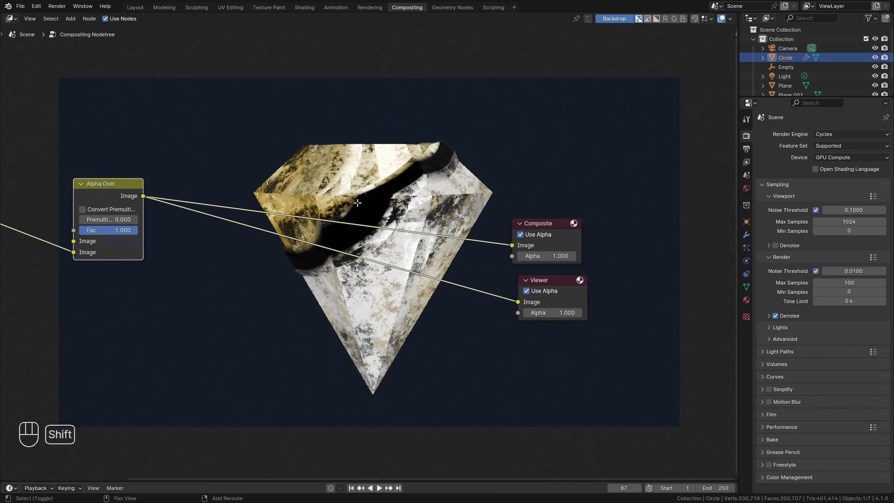
# Merge the Composite and Viewer links through one reroute point and place it just before those two nodes.
pyautogui.keyDown('shift'); pyautogui.moveTo(366, 212); pyautogui.dragTo(361, 273, button='right'); pyautogui.keyUp('shift')
pyautogui.press('g')
pyautogui.click(465, 244)
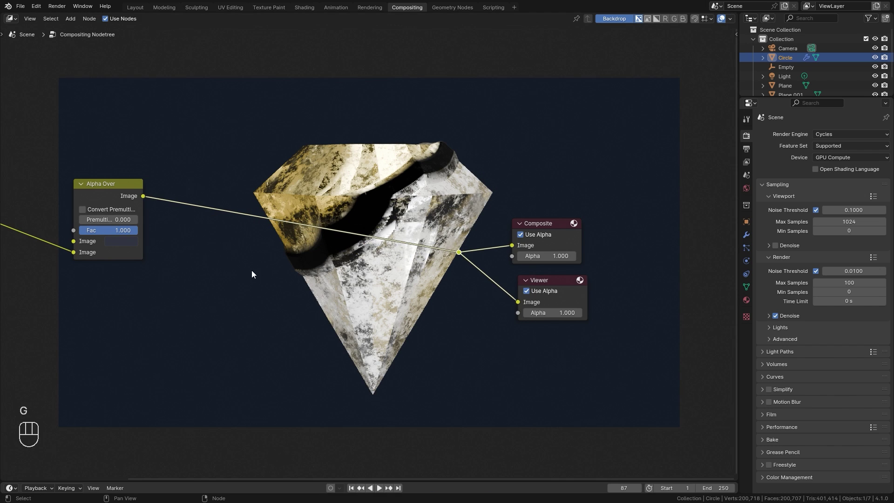
# Add an unconnected Lens Distortion node below the link, between Alpha Over and the reroute point.
pyautogui.scroll(1, 251, 274)
pyautogui.hotkey('shift', 'a')
pyautogui.moveTo(327, 260)
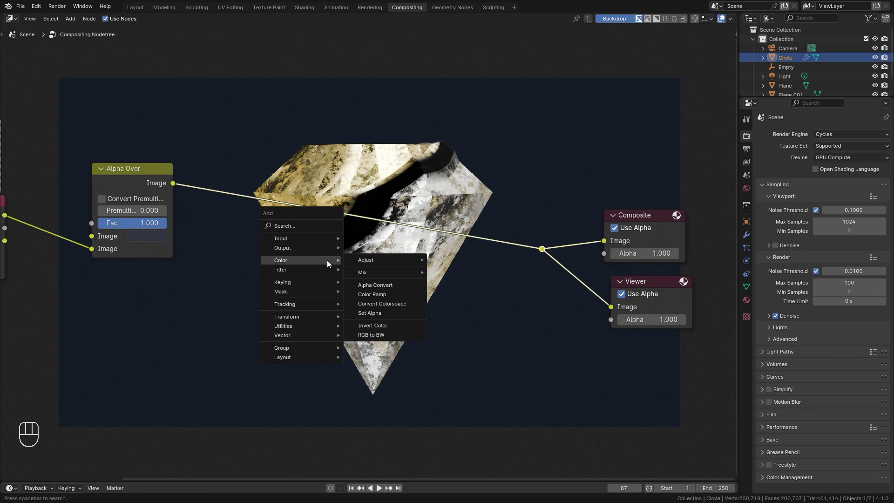
pyautogui.moveTo(336, 263); pyautogui.dragTo(408, 262, button='middle')
pyautogui.hotkey('shift', 'a')
pyautogui.hotkey('shift', 'a')
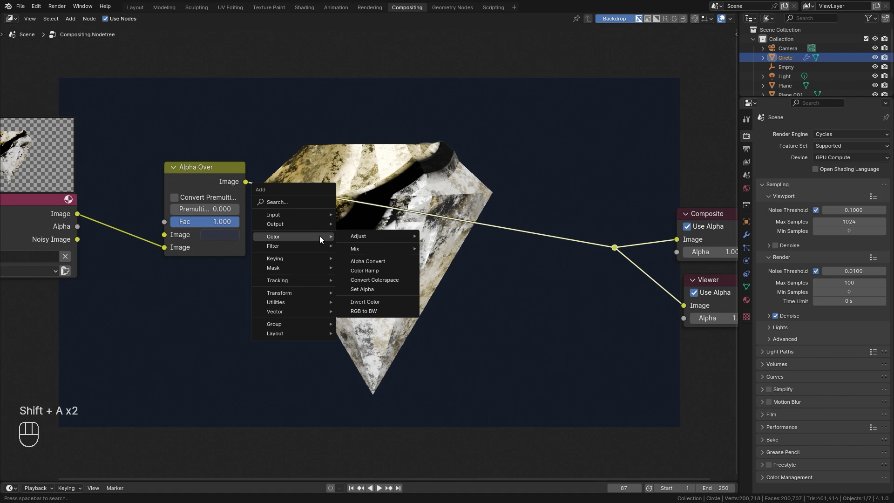
pyautogui.moveTo(283, 293)
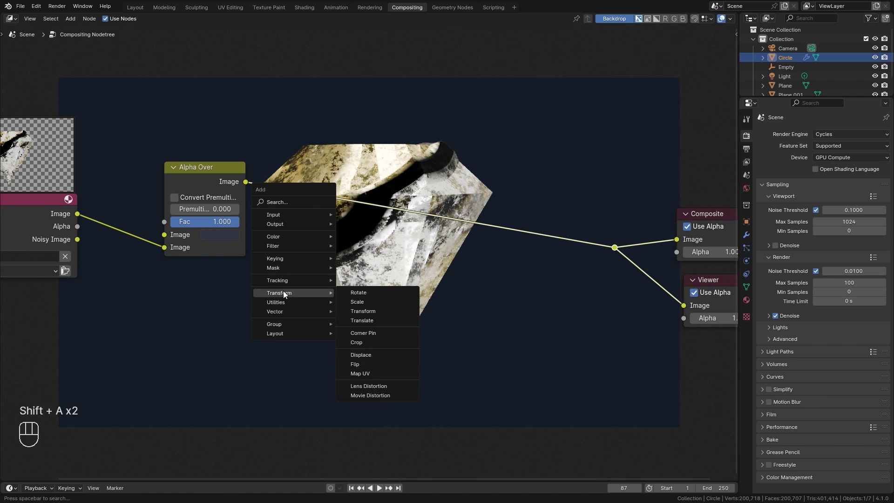
pyautogui.click(378, 386)
pyautogui.click(368, 289)
# Add a Blur node beside the Lens Distortion node.
pyautogui.hotkey('shift', 'a')
pyautogui.moveTo(367, 289)
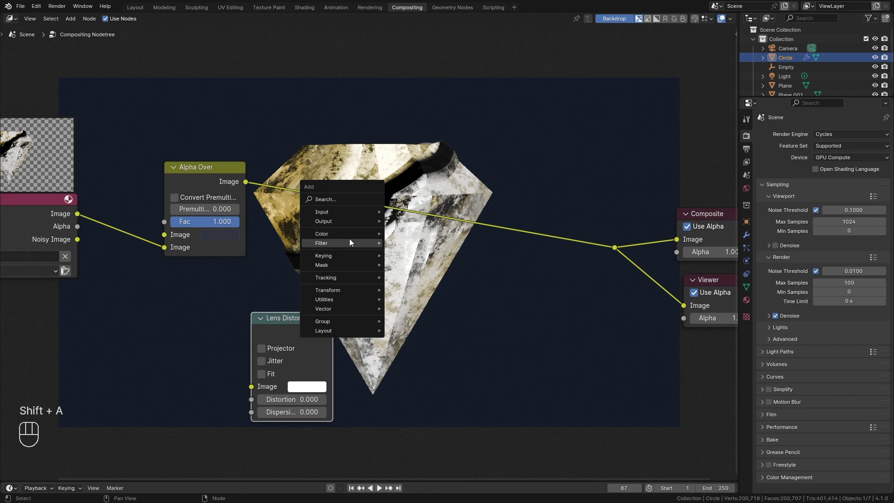
pyautogui.moveTo(350, 243)
pyautogui.moveTo(422, 242)
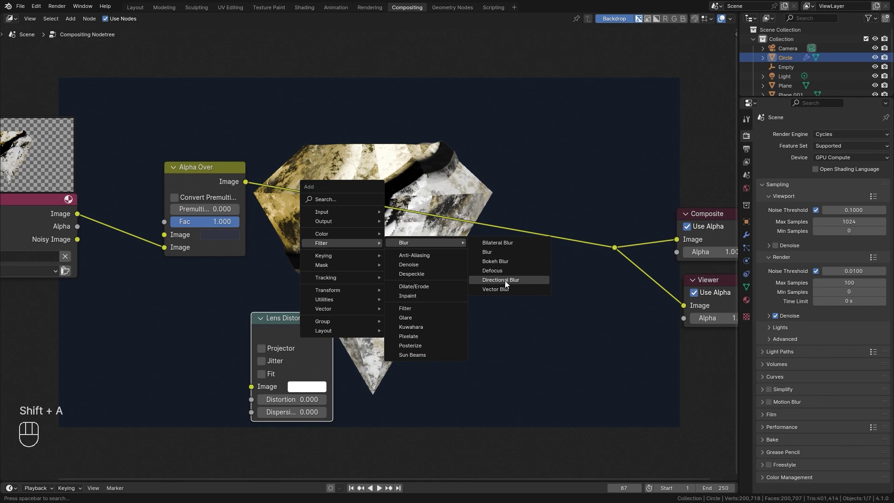
pyautogui.click(487, 252)
pyautogui.click(379, 285)
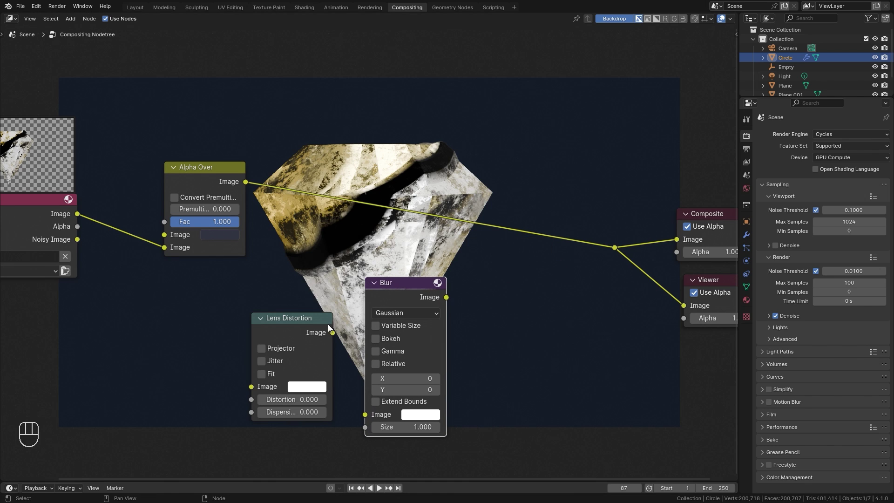
# Set the Lens Distortion node's Distortion to 1 and connect its image output to the Blur node's image input.
pyautogui.click(292, 400)
pyautogui.write('1')
pyautogui.press('Return')
pyautogui.moveTo(333, 333); pyautogui.dragTo(366, 411)
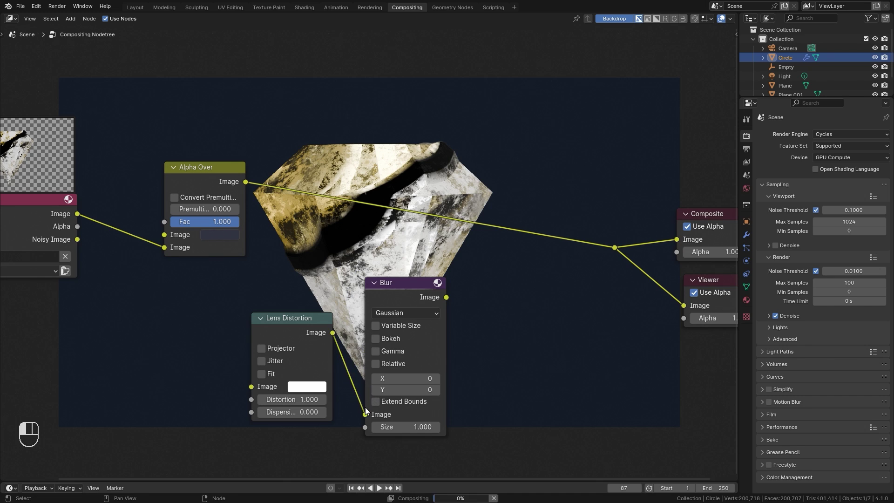
# Set the Blur node to Fast Gaussian with Relative size enabled and 15% blur in both X and Y.
pyautogui.click(391, 313)
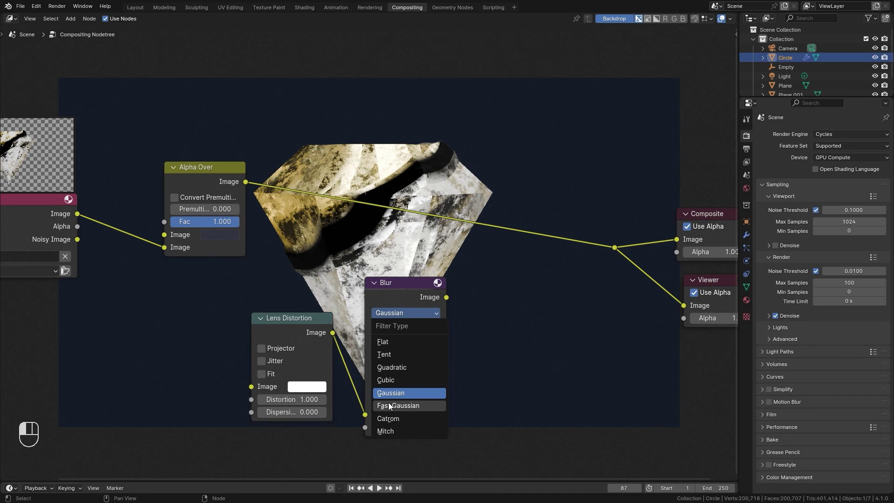
pyautogui.click(405, 405)
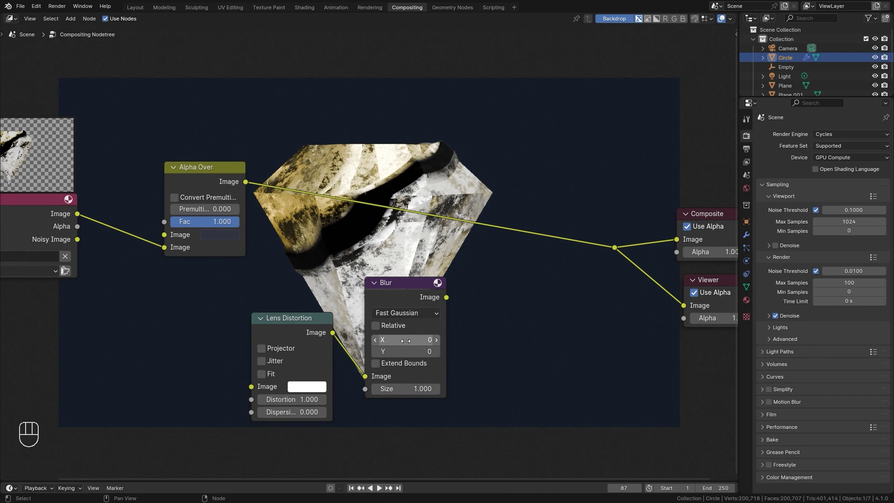
pyautogui.click(376, 327)
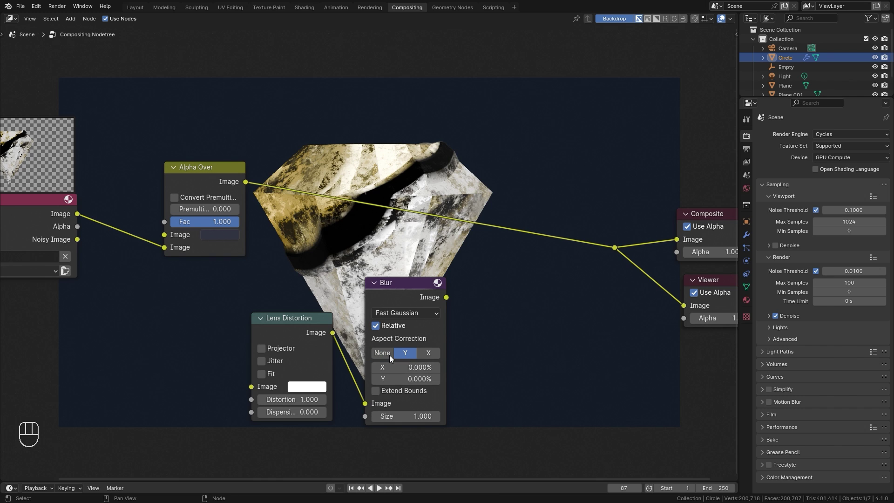
pyautogui.click(411, 367)
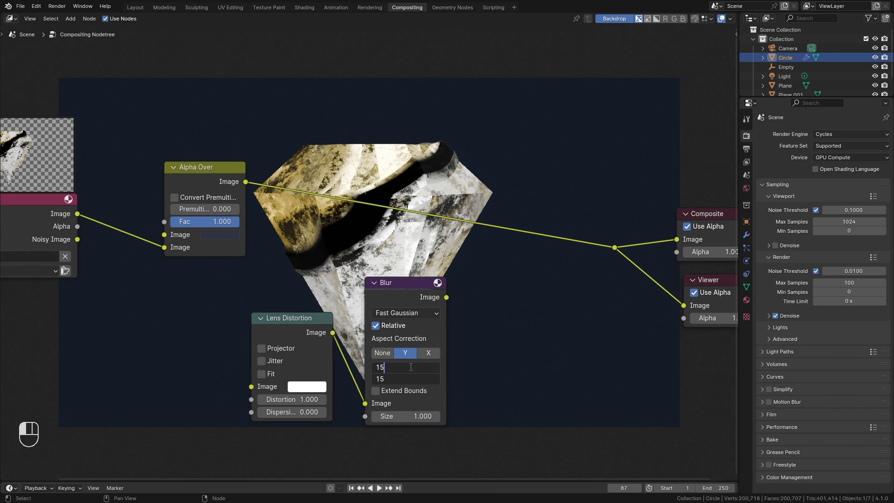
pyautogui.press('Return')
# Insert a Mix color node between Alpha Over and the reroute point, and connect the Blur output to its second image input.
pyautogui.scroll(2, 431, 355)
pyautogui.hotkey('shift', 'a')
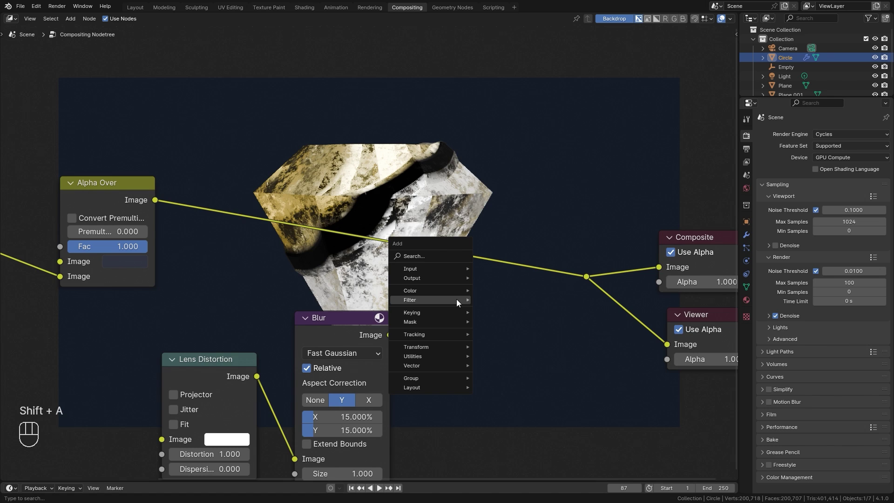
pyautogui.moveTo(431, 289)
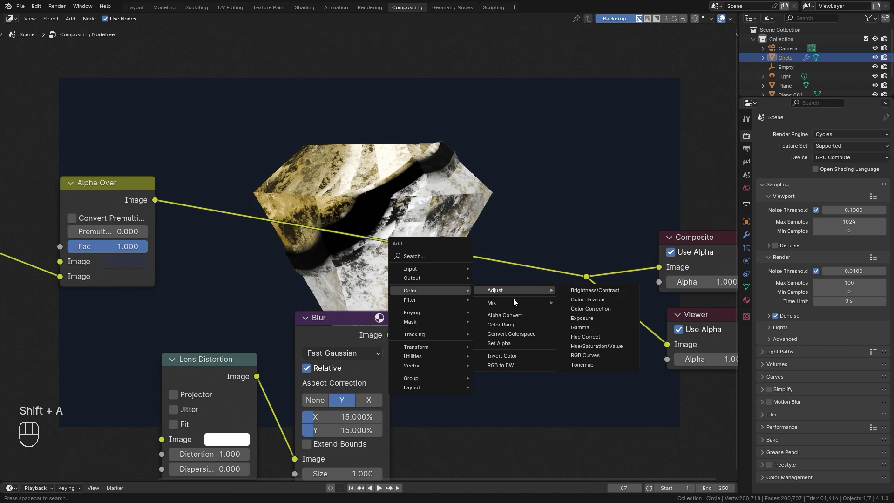
pyautogui.moveTo(515, 302)
pyautogui.click(582, 337)
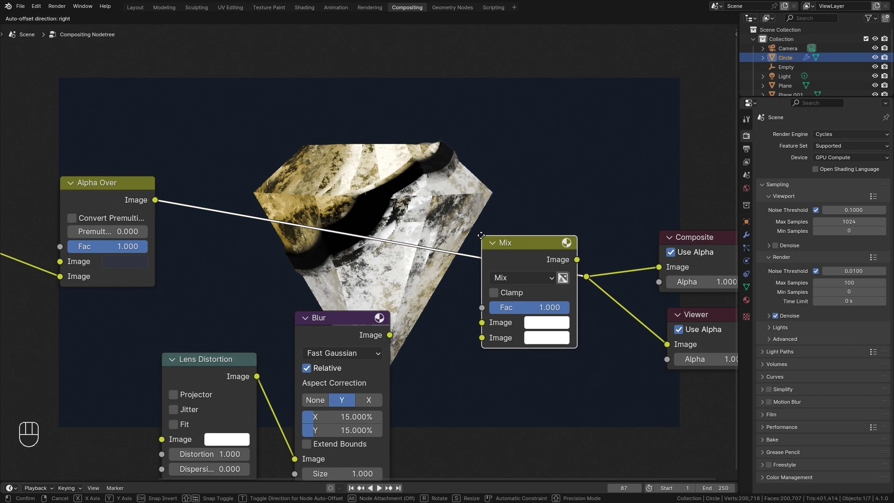
pyautogui.click(523, 332)
pyautogui.moveTo(390, 334); pyautogui.dragTo(443, 335)
pyautogui.moveTo(488, 245); pyautogui.dragTo(490, 215)
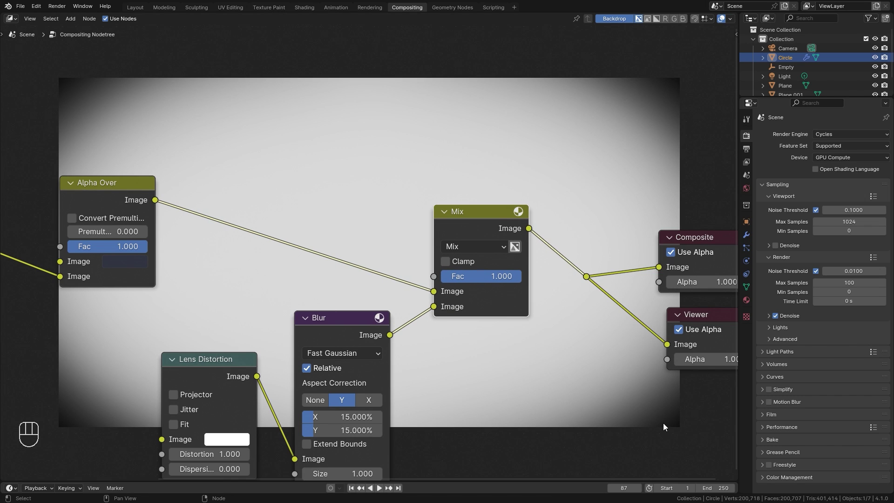
# Change the Mix node's blending mode to Multiply to apply the vignette over the image.
pyautogui.click(478, 245)
pyautogui.click(467, 249)
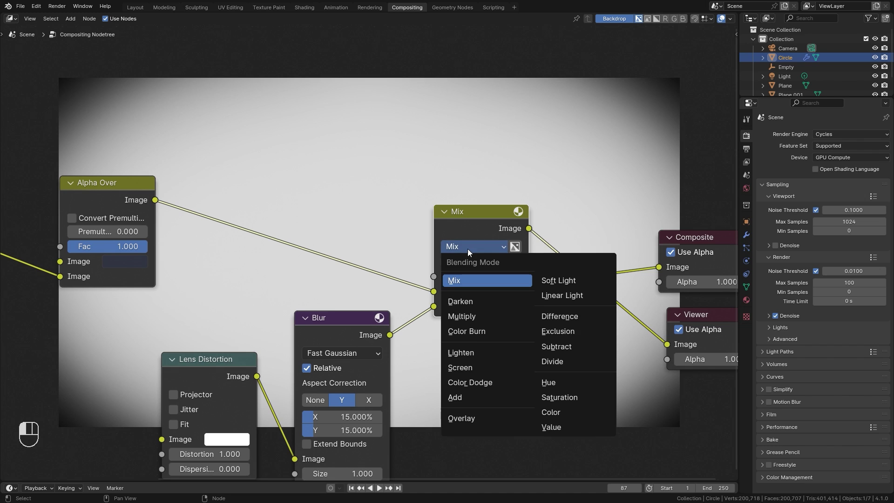
pyautogui.click(458, 317)
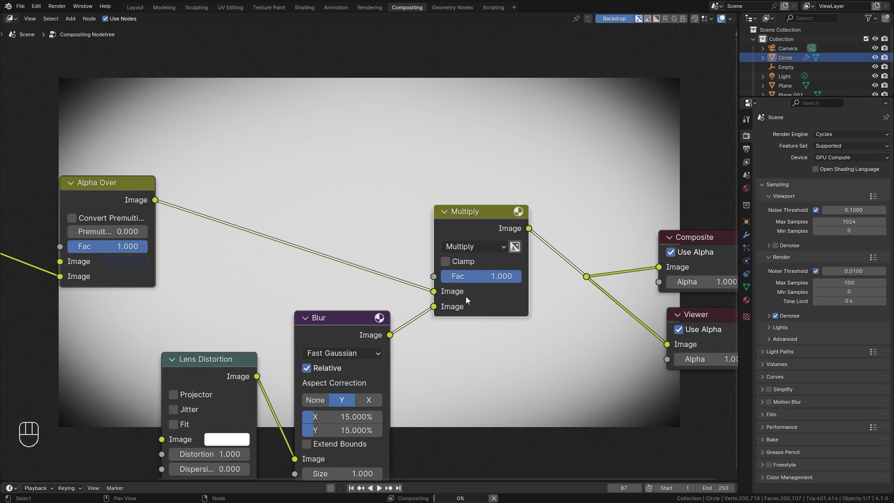
pyautogui.moveTo(449, 173); pyautogui.dragTo(391, 265, button='middle')
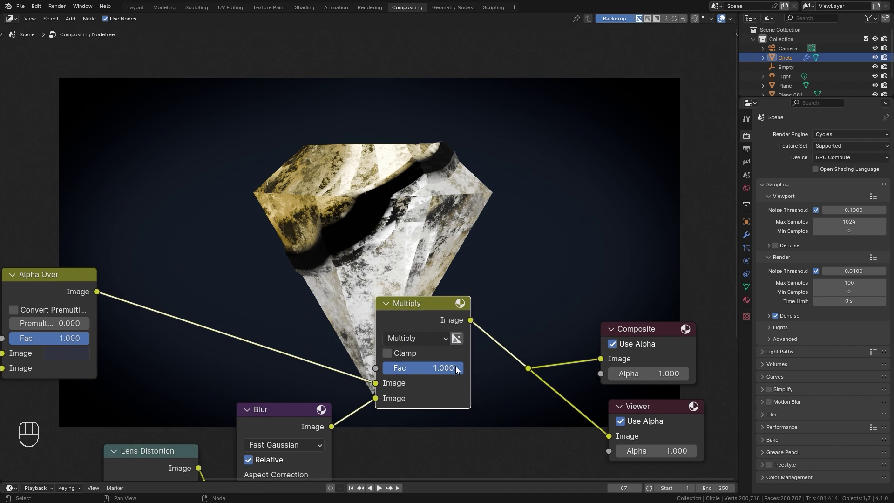
# Lower the Multiply node's factor to soften the vignette, and save the file.
pyautogui.moveTo(455, 367)
pyautogui.keyDown('ctrl'); pyautogui.mouseDown()
pyautogui.moveTo(429, 371)
pyautogui.moveTo(457, 370)
pyautogui.moveTo(439, 370)
pyautogui.mouseUp(); pyautogui.keyUp('ctrl')
pyautogui.moveTo(385, 222); pyautogui.dragTo(404, 289, button='middle')
pyautogui.scroll(-3, 404, 288)
pyautogui.hotkey('ctrl', 's')
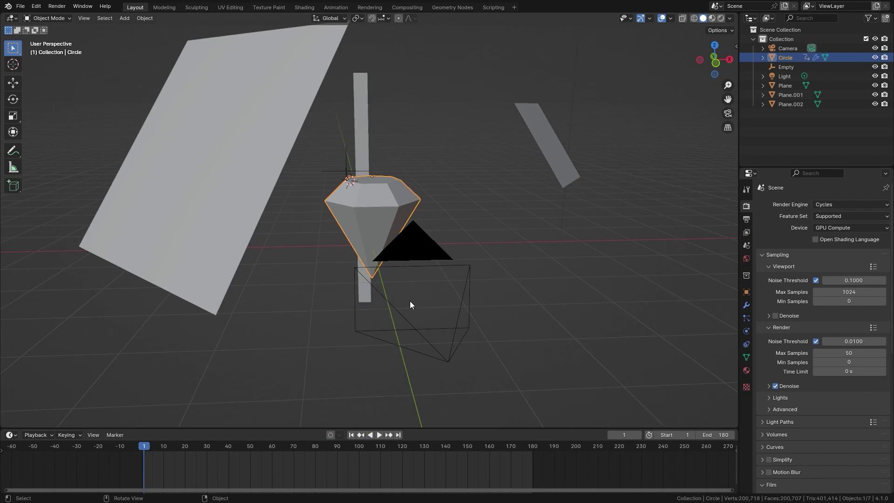
# Add a cube to the 3D scene and move it vertically along the Z axis to sit below the gem.
pyautogui.hotkey('shift', 'a')
pyautogui.moveTo(346, 301)
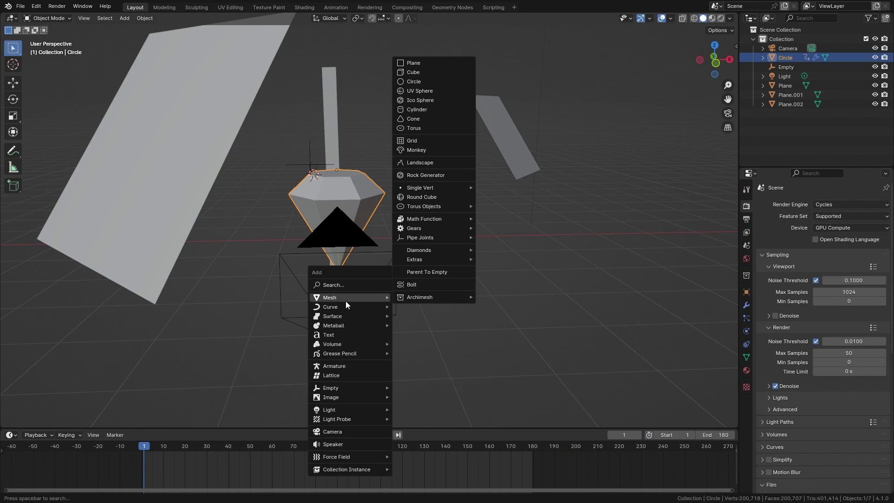
pyautogui.click(414, 72)
pyautogui.press('g')
pyautogui.press('z')
pyautogui.click(358, 252)
# Align the cube under the gem from the top view and scale it to fit.
pyautogui.press('KP_7')
pyautogui.press('g')
pyautogui.click(379, 241)
pyautogui.press('s')
pyautogui.click(372, 243)
pyautogui.press('g')
pyautogui.moveTo(381, 249); pyautogui.dragTo(433, 340, button='middle')
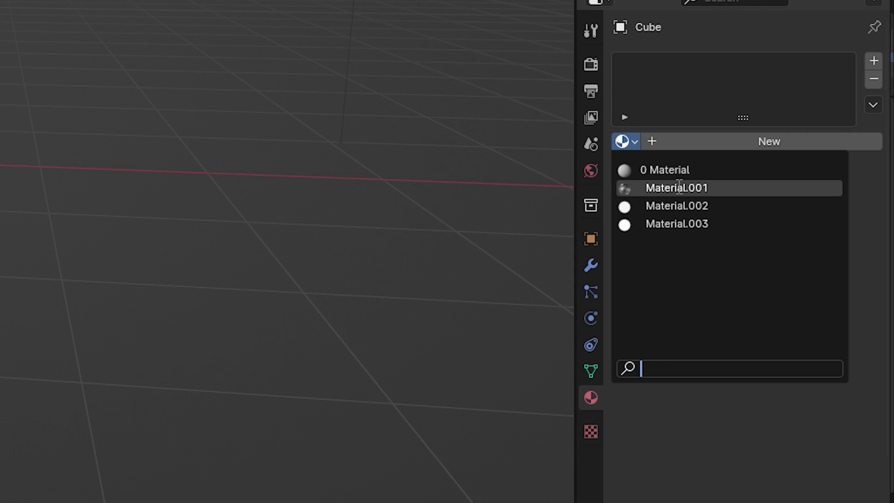
# Assign Material.001 to the cube, make it a single-user copy, and rename that copy Cube.
pyautogui.click(790, 266)
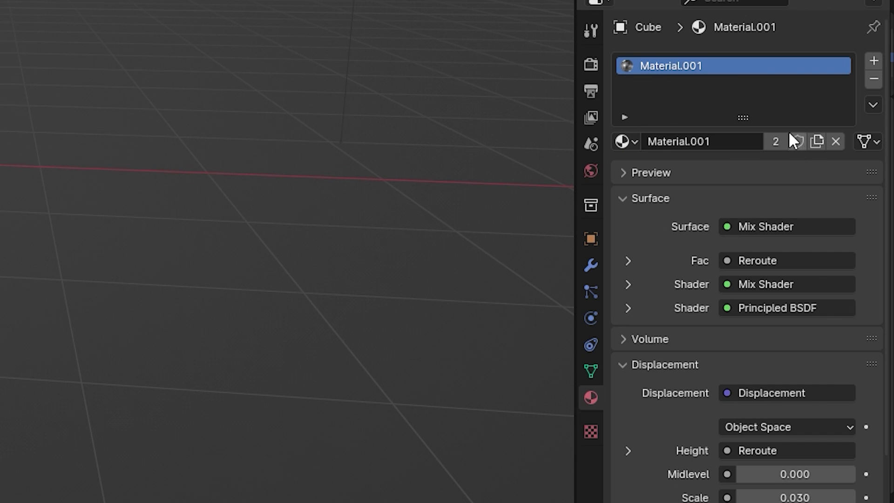
pyautogui.click(775, 140)
pyautogui.click(745, 141)
pyautogui.write('C')
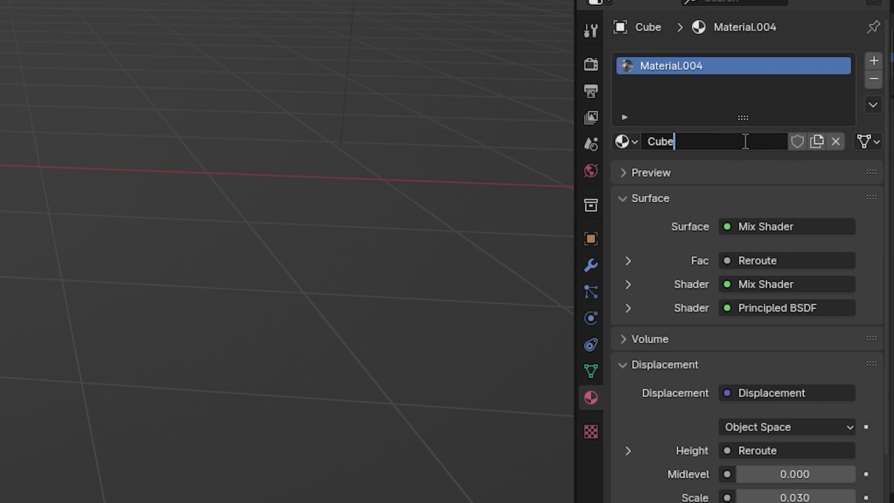
pyautogui.write('ube')
pyautogui.press('Return')
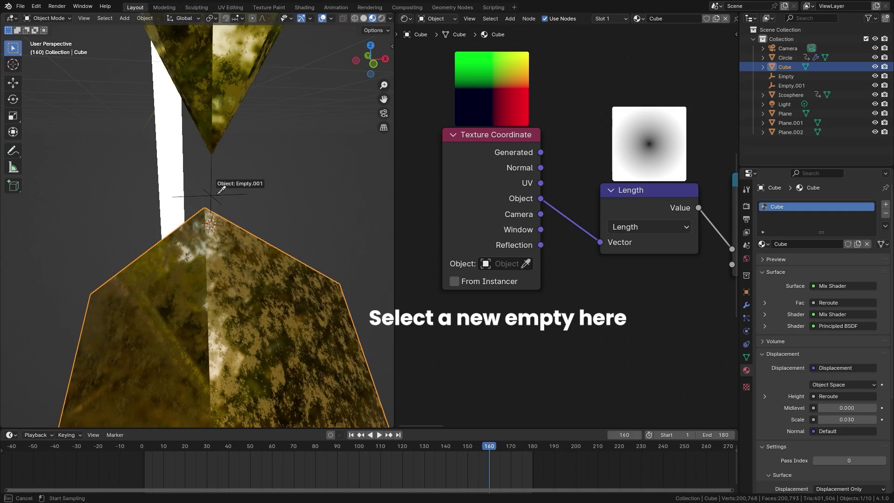
# Set the Cube material's Texture Coordinate object to Empty.001, located just above the cube.
pyautogui.click(222, 189)
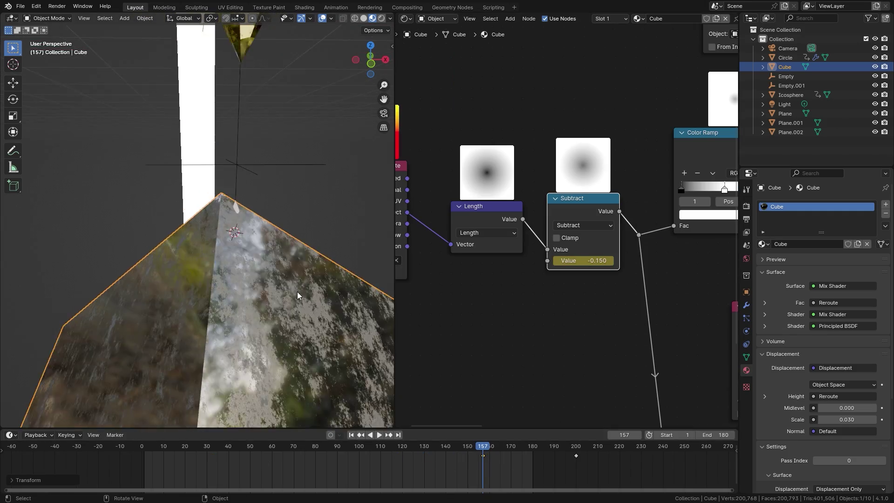
# Retime the Subtract value's end keyframe for the Cube material to frame 276 and check the animation playback.
pyautogui.press('g')
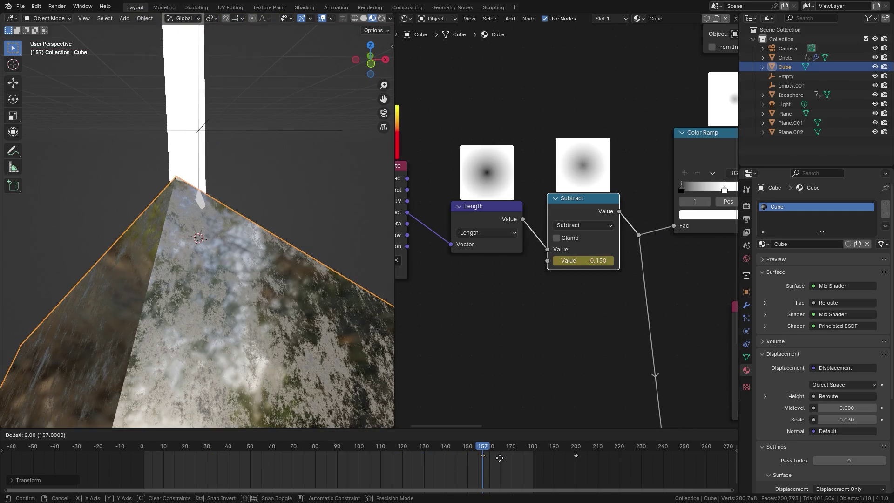
pyautogui.click(725, 466)
pyautogui.scroll(-4, 651, 465)
pyautogui.moveTo(603, 465); pyautogui.dragTo(547, 465, button='middle')
pyautogui.scroll(2, 572, 465)
pyautogui.press('g')
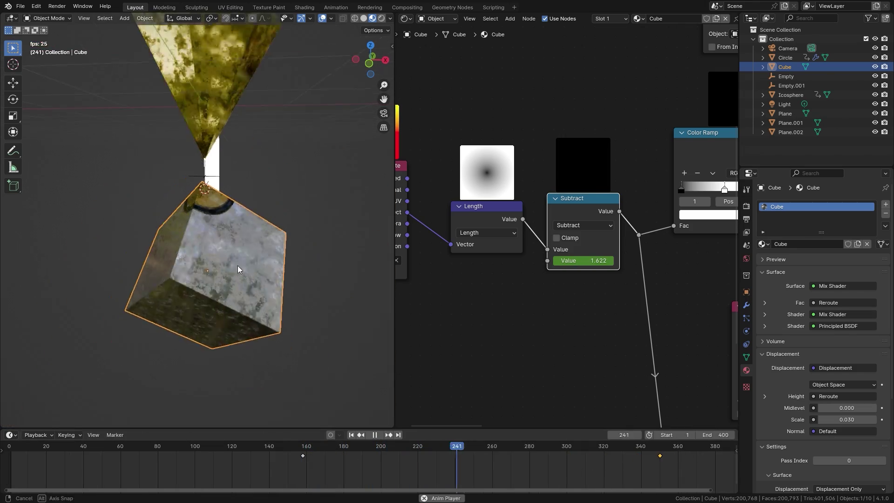
pyautogui.click(522, 458)
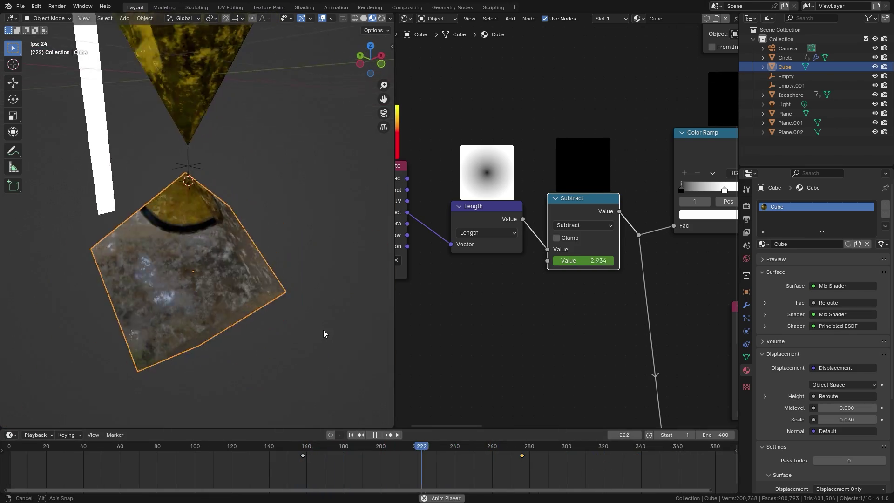
pyautogui.press('space')
# Raise the Subtract node's value to about 11.8 at frame 276 so the gold spreads over the whole cube.
pyautogui.moveTo(583, 261); pyautogui.dragTo(614, 261)
pyautogui.moveTo(280, 237); pyautogui.dragTo(271, 195, button='middle')
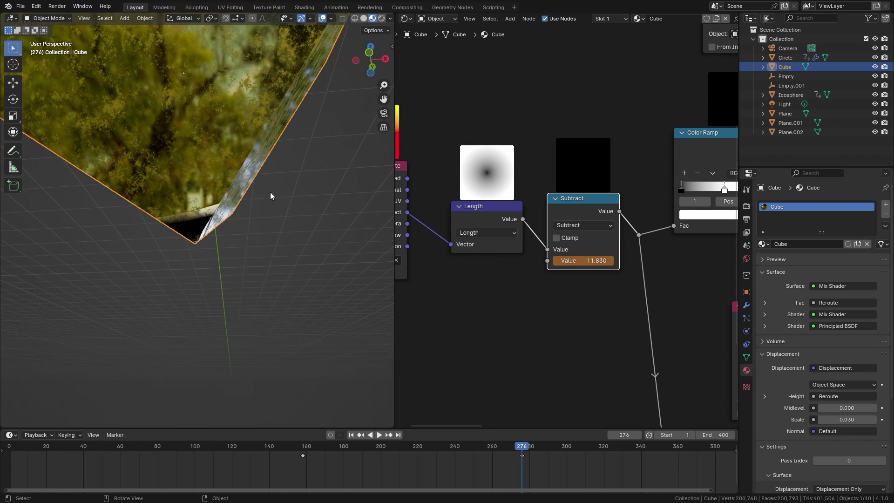
pyautogui.keyDown('shift'); pyautogui.moveTo(588, 261); pyautogui.dragTo(584, 260); pyautogui.keyUp('shift')
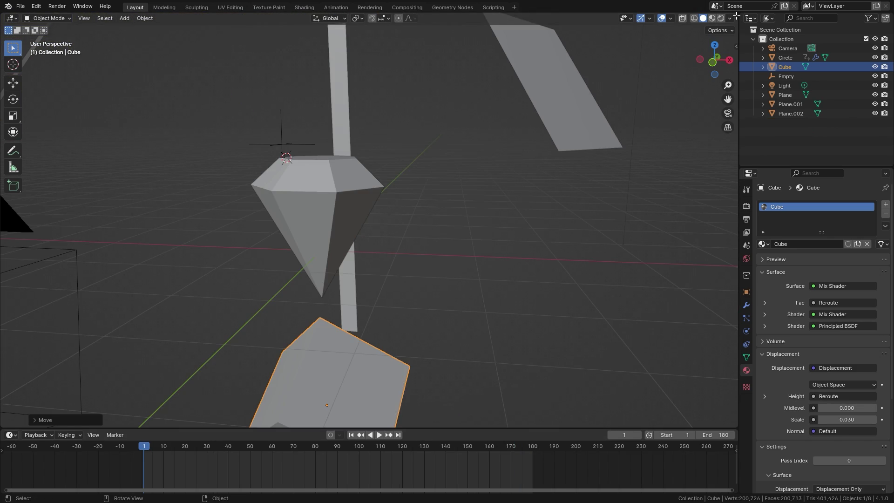
# Add an icosphere to the scene and scale it down to droplet size.
pyautogui.hotkey('shift', 'a')
pyautogui.moveTo(336, 186)
pyautogui.click(371, 224)
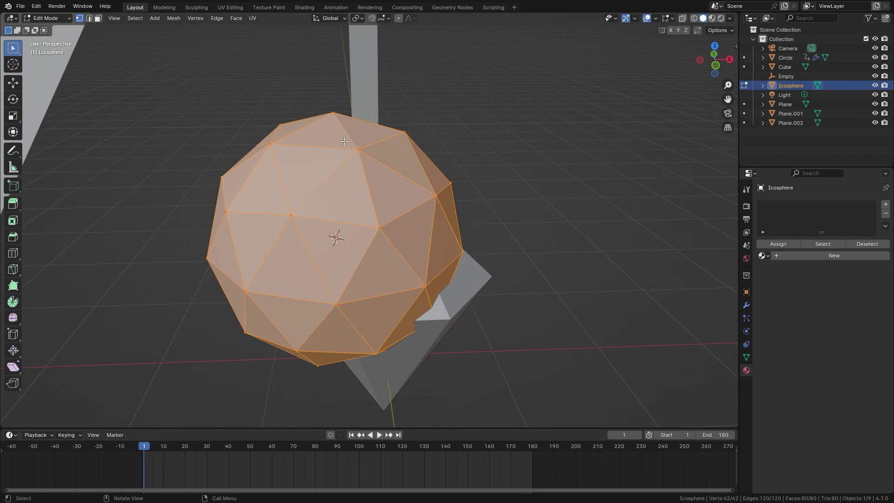
pyautogui.scroll(-3, 372, 233)
pyautogui.press('s')
pyautogui.click(496, 228)
# Raise the icosphere droplet along Z above the gem and scale it down slightly more.
pyautogui.press('g')
pyautogui.press('z')
pyautogui.click(481, 121)
pyautogui.press('s')
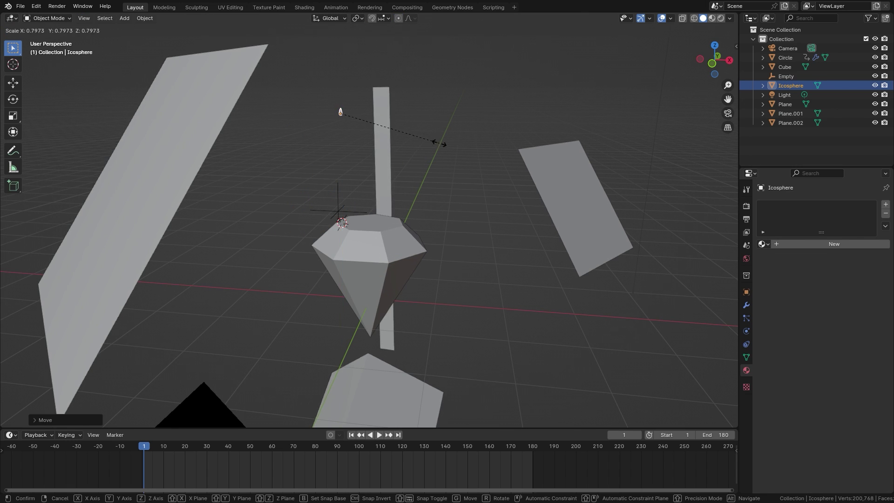
pyautogui.click(439, 144)
# Insert a location keyframe for the droplet above the gem at frame 1.
pyautogui.scroll(4, 405, 196)
pyautogui.keyDown('alt'); pyautogui.moveTo(369, 246); pyautogui.dragTo(426, 134, button='middle'); pyautogui.keyUp('alt')
pyautogui.press('i')
pyautogui.press('i')
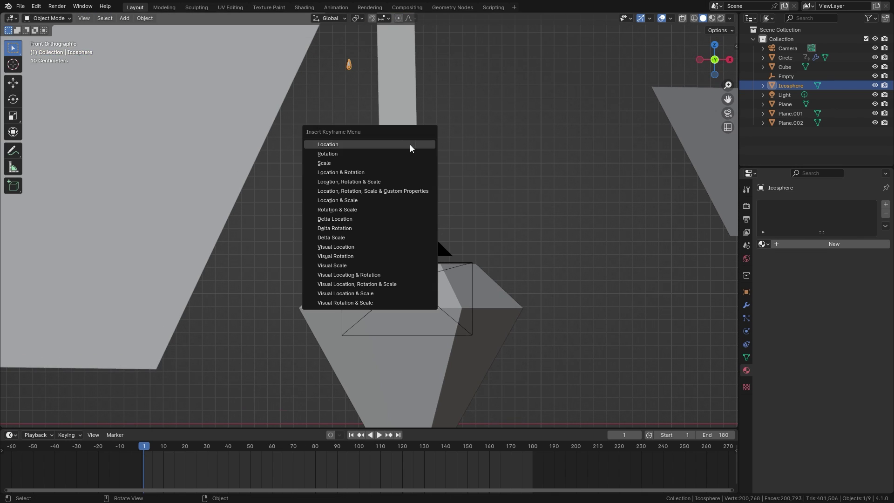
pyautogui.click(410, 146)
# At frame 10, lower the droplet along Z into the gem's top surface and insert a location keyframe.
pyautogui.click(163, 455)
pyautogui.press('g')
pyautogui.press('z')
pyautogui.click(329, 335)
pyautogui.scroll(10, 354, 280)
pyautogui.hotkey('shift', 'z')
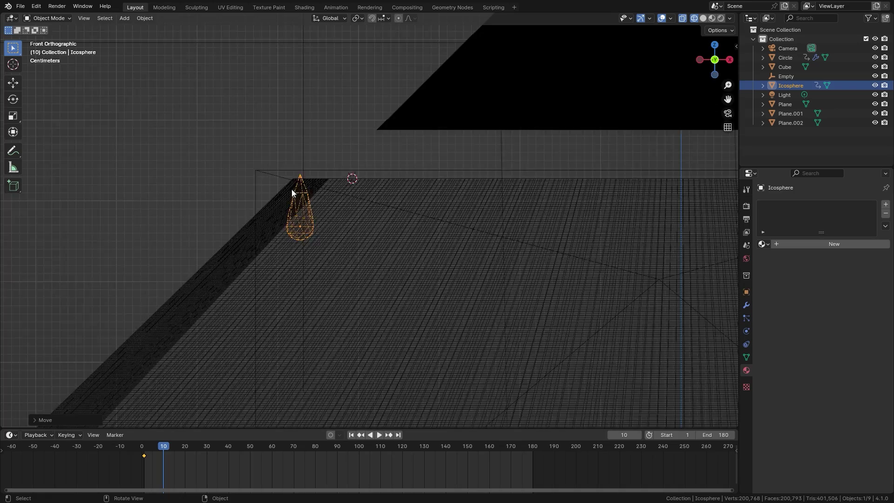
pyautogui.scroll(3, 291, 181)
pyautogui.hotkey('shift', 'z')
pyautogui.moveTo(468, 238); pyautogui.dragTo(400, 208, button='middle')
pyautogui.press('i')
pyautogui.click(432, 224)
# Hold the droplet at the gem's top by keyframing its location at frame 150, and advance to frame 151.
pyautogui.press('KP_1')
pyautogui.scroll(-7, 372, 233)
pyautogui.keyDown('shift'); pyautogui.moveTo(357, 287); pyautogui.dragTo(305, 174, button='middle'); pyautogui.keyUp('shift')
pyautogui.press('z')
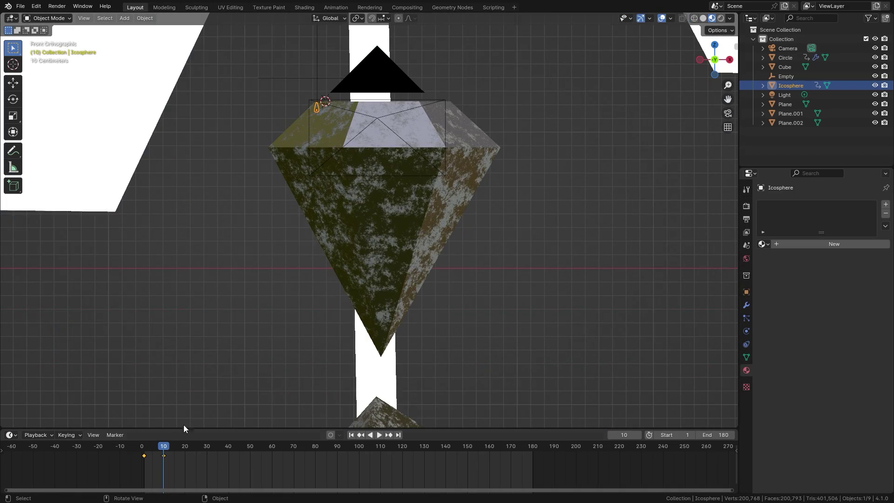
pyautogui.moveTo(186, 448); pyautogui.dragTo(469, 446)
pyautogui.scroll(7, 372, 392)
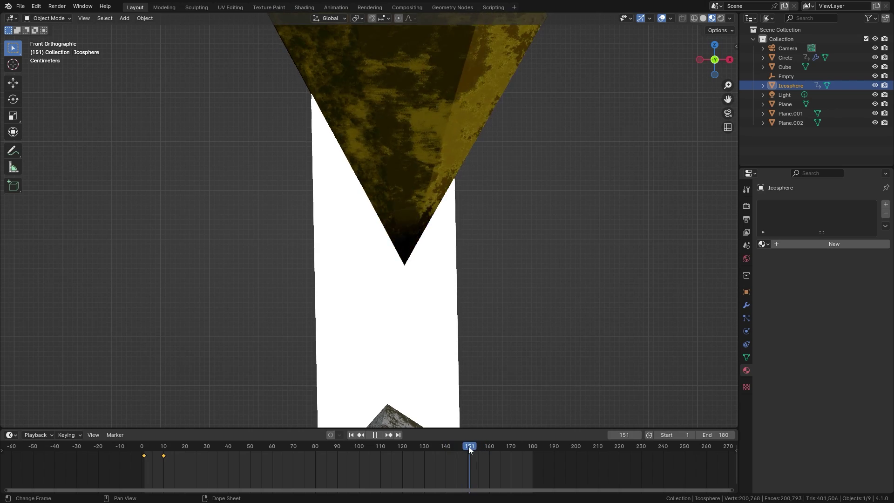
pyautogui.scroll(-8, 383, 183)
pyautogui.press('i')
pyautogui.press('Right')
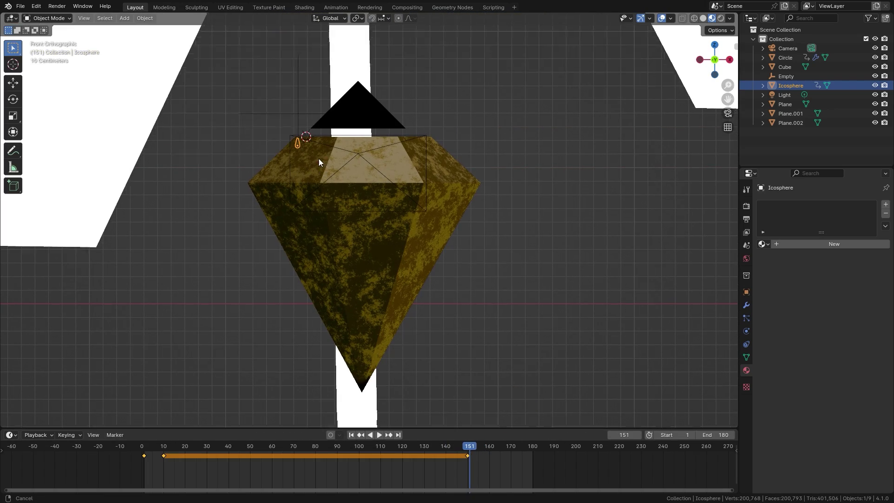
# Move the droplet from the gem's top down to its lower tip in the front view.
pyautogui.press('g')
pyautogui.click(387, 354)
pyautogui.scroll(13, 467, 215)
pyautogui.press('g')
pyautogui.click(371, 297)
# Adjust the droplet along Y and Z to sit inside the gem's lower tip, and keyframe its location at frame 151.
pyautogui.moveTo(371, 297); pyautogui.dragTo(298, 312, button='middle')
pyautogui.press('g')
pyautogui.press('y')
pyautogui.click(424, 263)
pyautogui.press('g')
pyautogui.press('z')
pyautogui.click(419, 231)
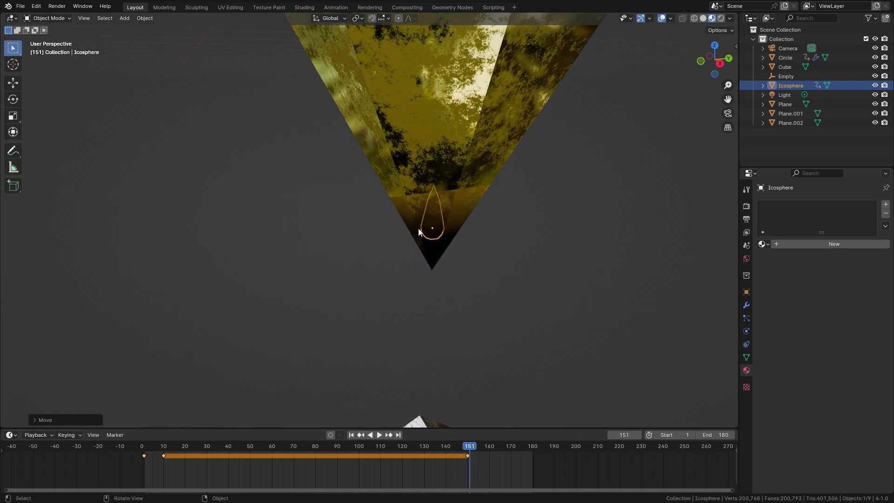
pyautogui.moveTo(418, 231); pyautogui.dragTo(426, 212, button='middle')
pyautogui.press('i')
# At frame 160, move the droplet down into the cube's top corner and insert a location keyframe.
pyautogui.press('KP_1')
pyautogui.moveTo(474, 450); pyautogui.dragTo(489, 448)
pyautogui.press('g')
pyautogui.click(452, 284)
pyautogui.moveTo(468, 280); pyautogui.dragTo(380, 301, button='middle')
pyautogui.scroll(3, 382, 296)
pyautogui.press('g')
pyautogui.press('z')
pyautogui.click(388, 238)
pyautogui.press('i')
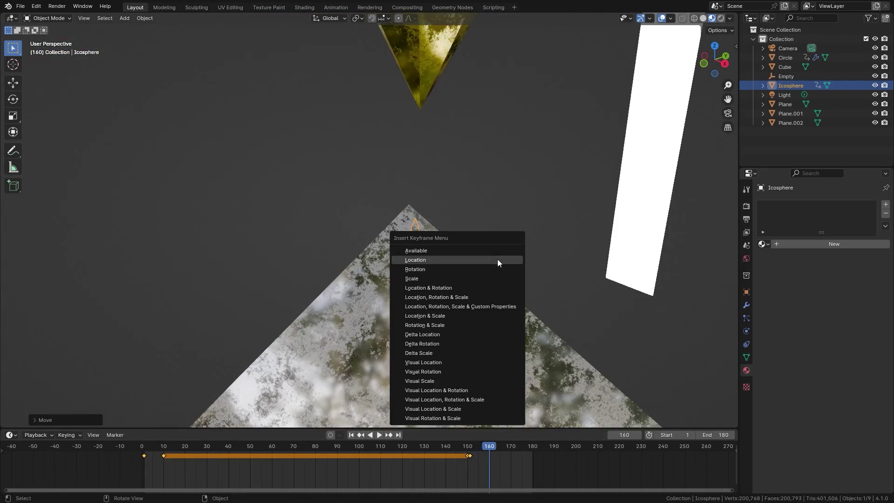
pyautogui.click(497, 259)
pyautogui.moveTo(497, 259); pyautogui.dragTo(471, 263, button='middle')
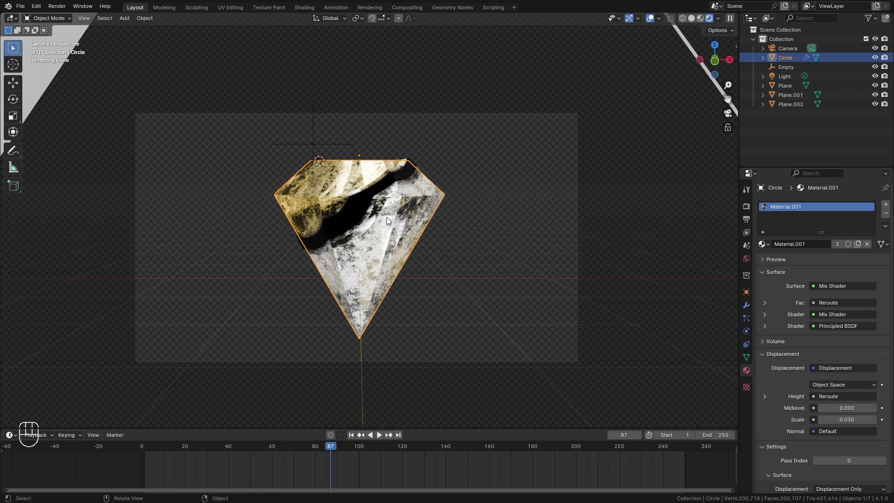
# Drive the gem's Z rotation with the expression #frame/50 and play the animation to check the spin.
pyautogui.press('n')
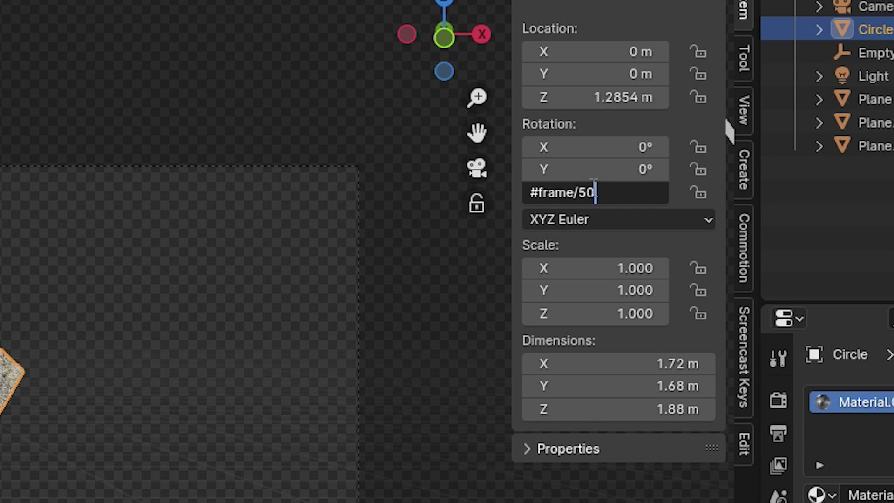
pyautogui.press('Return')
pyautogui.click(590, 186)
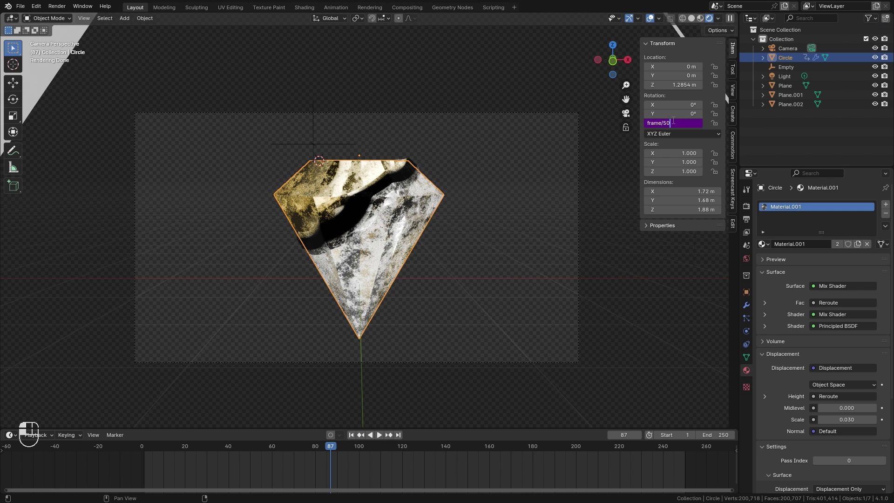
pyautogui.click(502, 205)
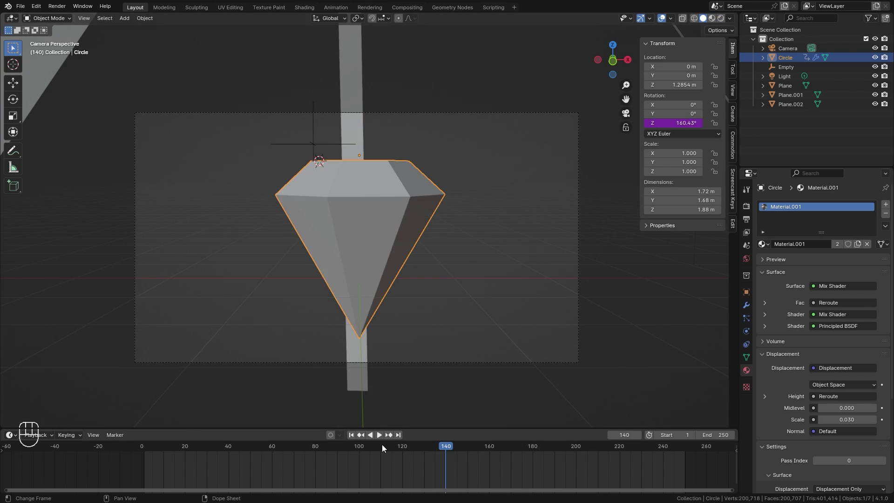
pyautogui.press('space')
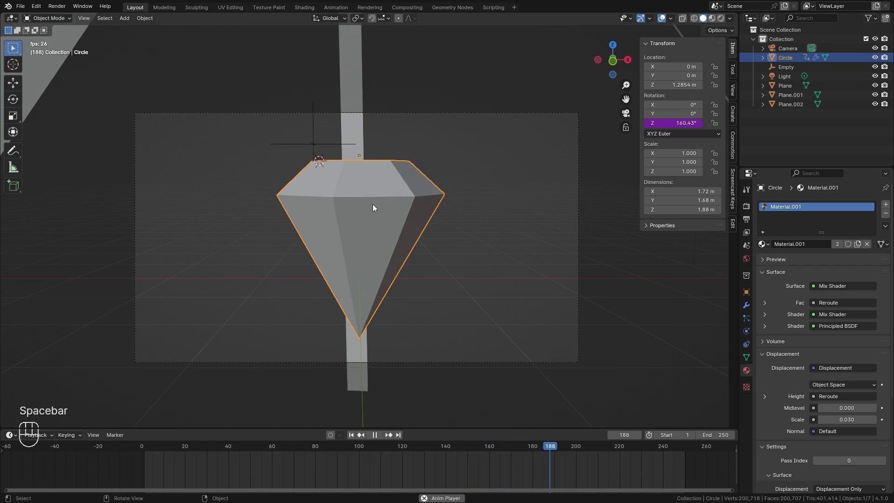
pyautogui.press('space')
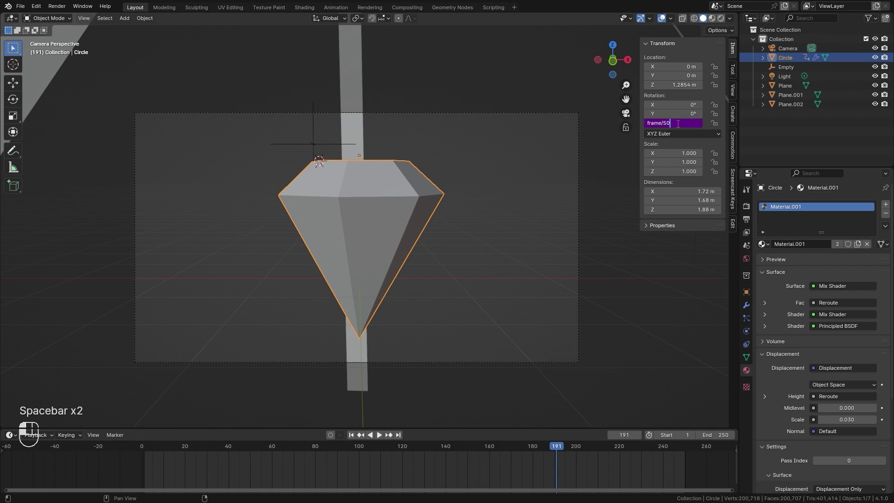
# Slow the gem's rotation by changing the Z rotation driver to frame/80, and preview the playback.
pyautogui.press('BackSpace')
pyautogui.press('BackSpace')
pyautogui.write('80')
pyautogui.press('Return')
pyautogui.press('space')
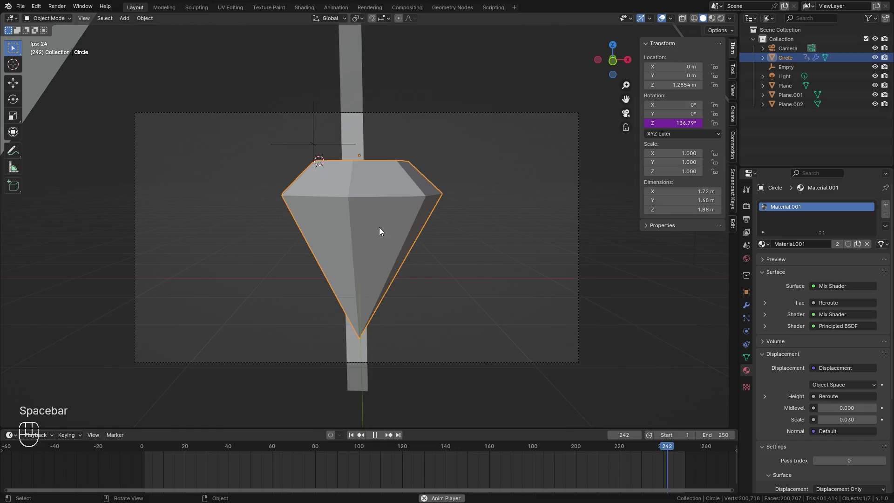
pyautogui.press('space')
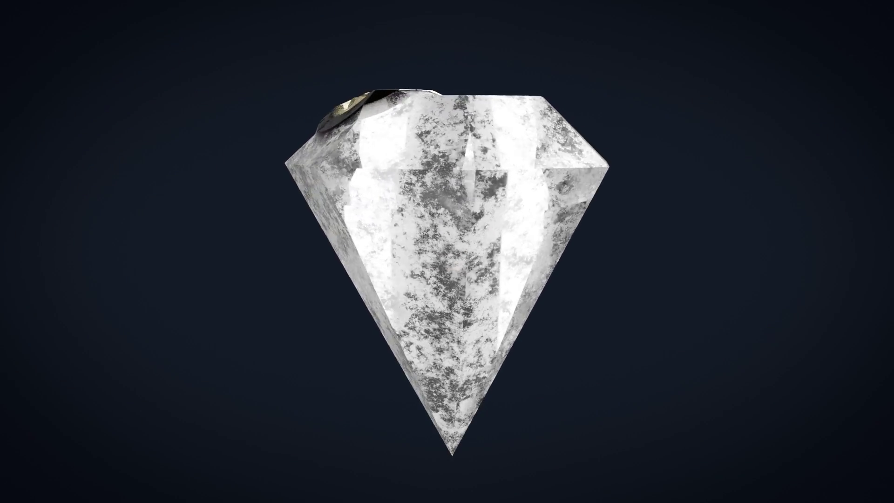